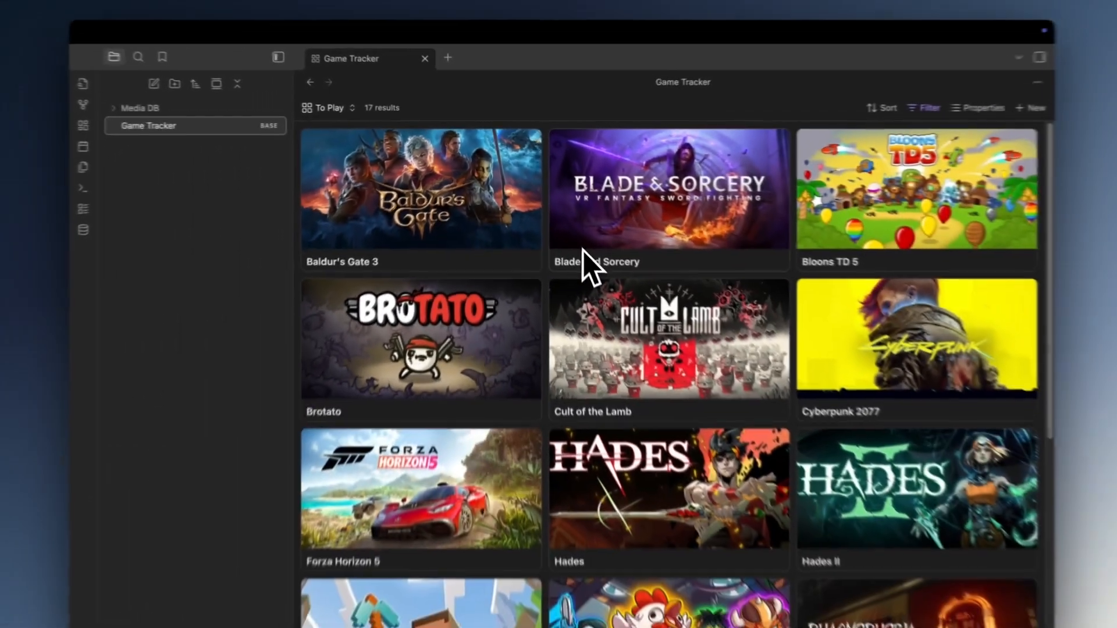
pyautogui.scroll(-2, 1025, 253)
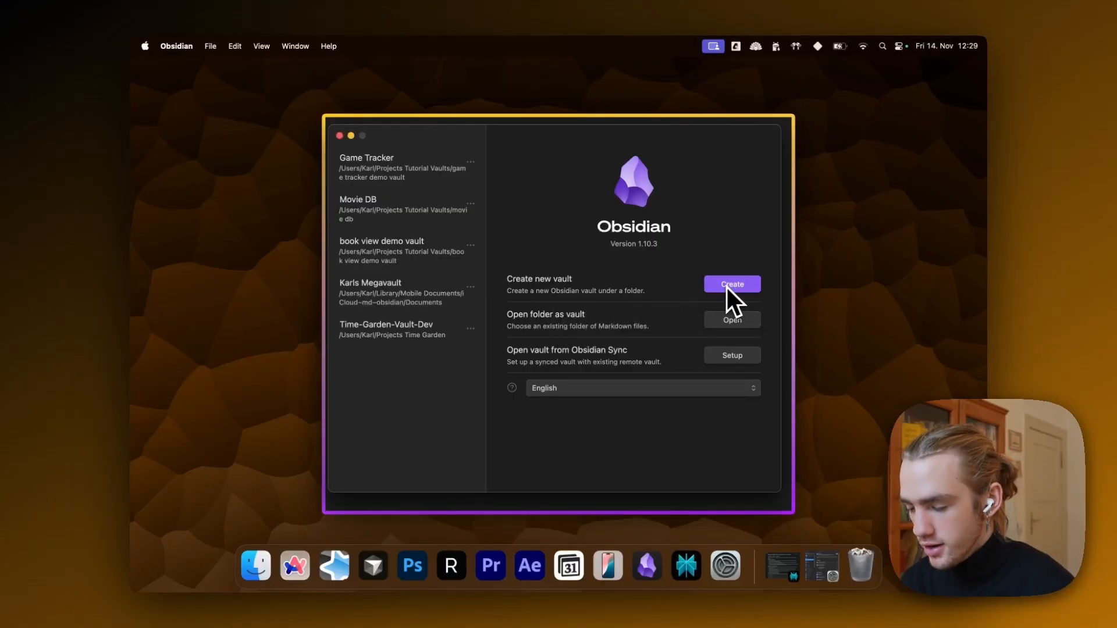
# Step: Create a new vault named 'Game tracker demo vault' at a browsed location
pyautogui.click(727, 284)
pyautogui.click(707, 321)
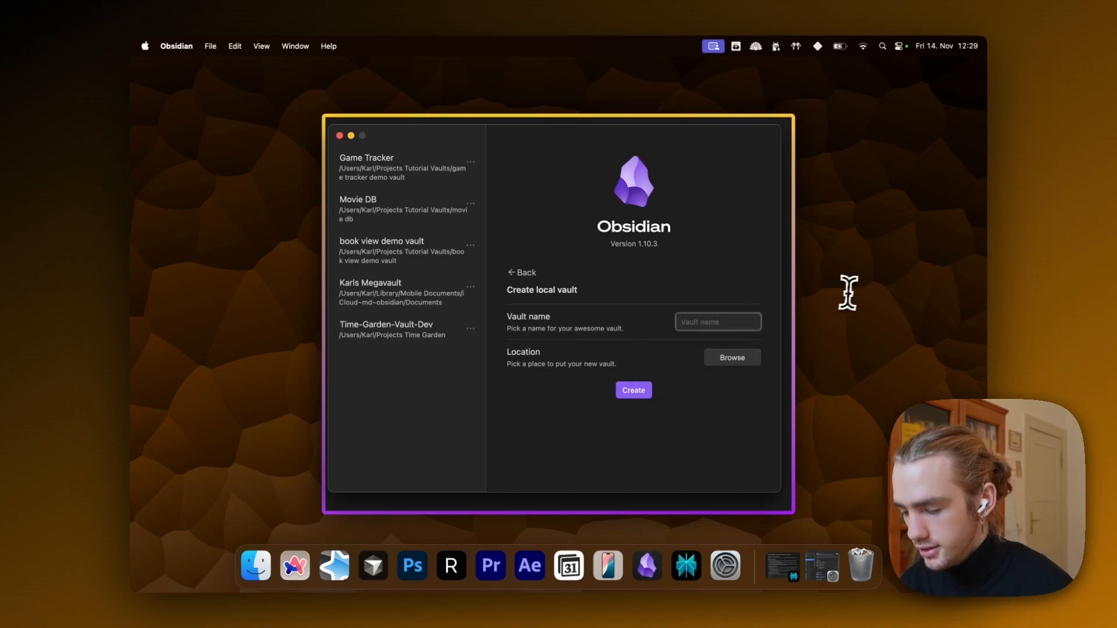
pyautogui.write('Game tracker demo va')
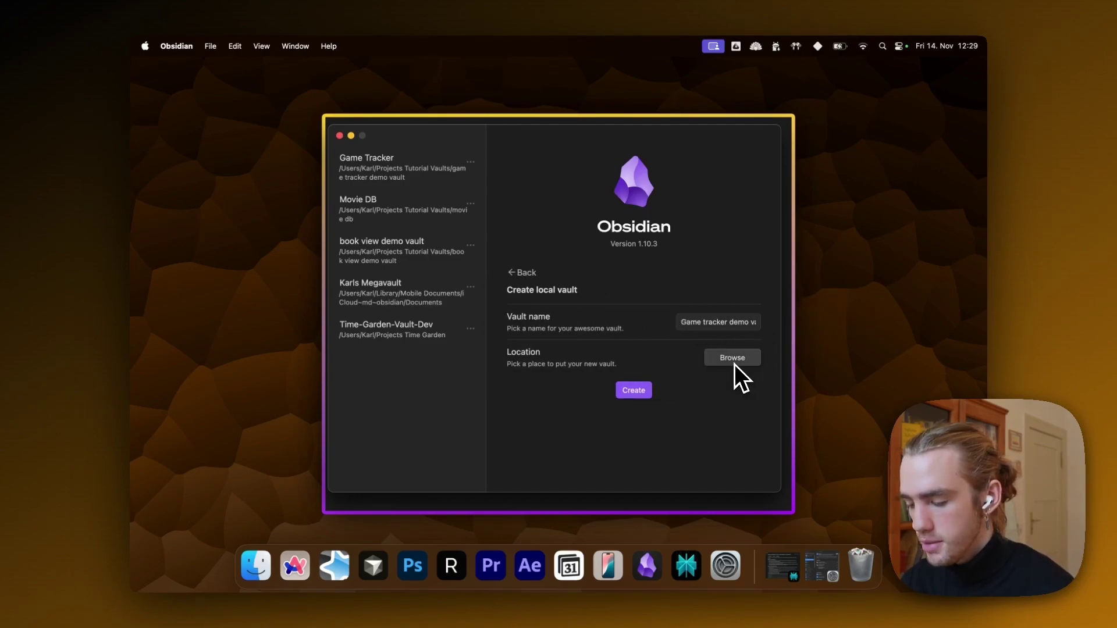
pyautogui.click(733, 358)
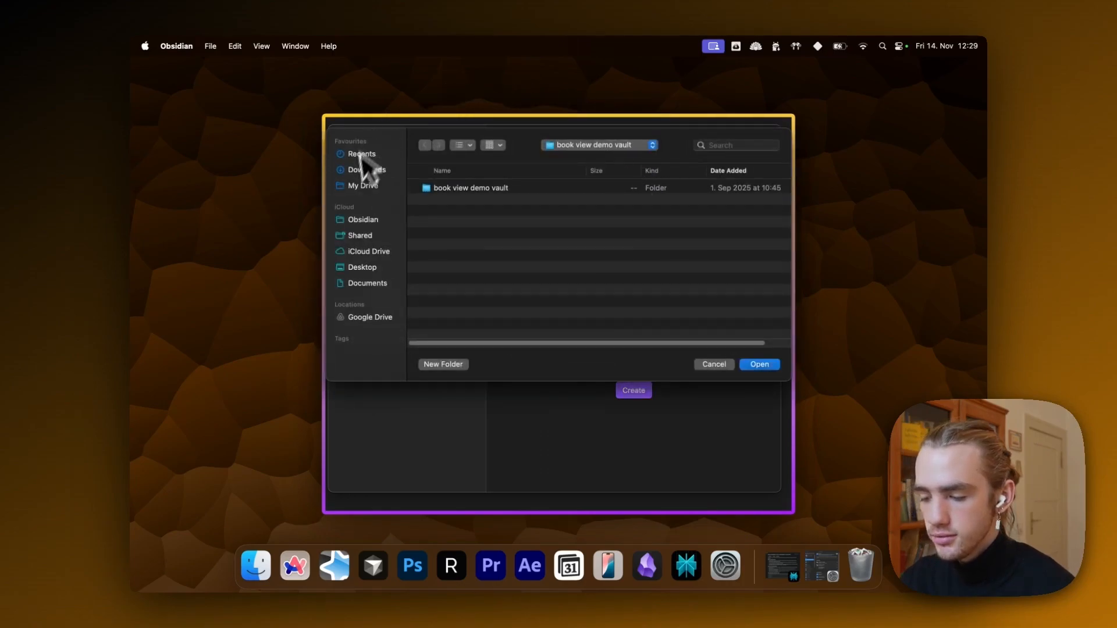
pyautogui.click(636, 410)
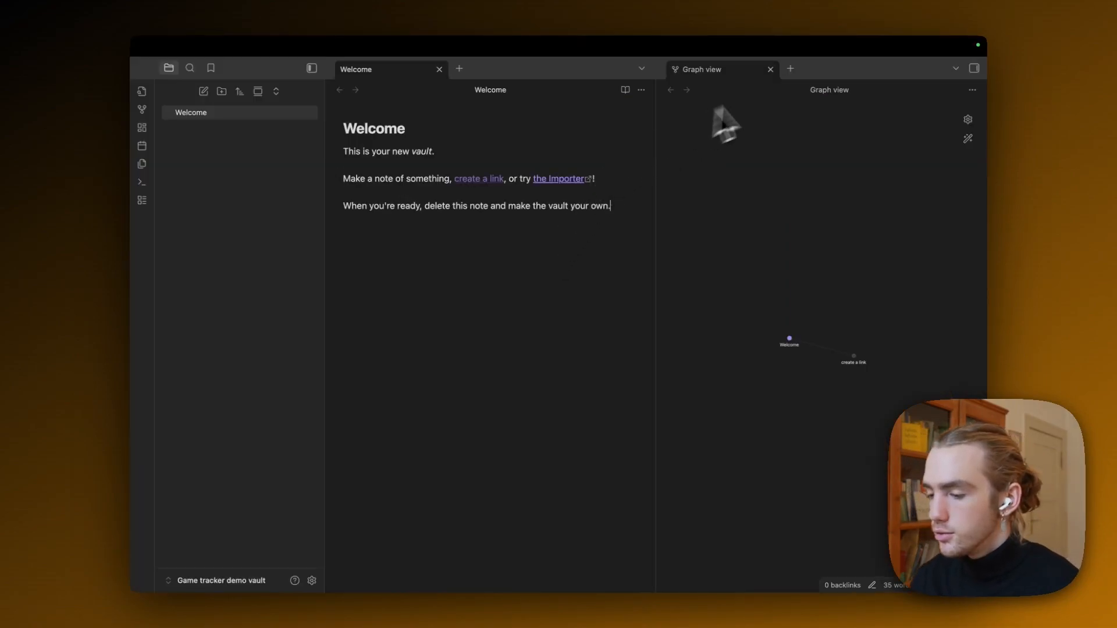
# Step: Dismiss the graph view and delete the default Welcome note
pyautogui.click(770, 68)
pyautogui.rightClick(222, 113)
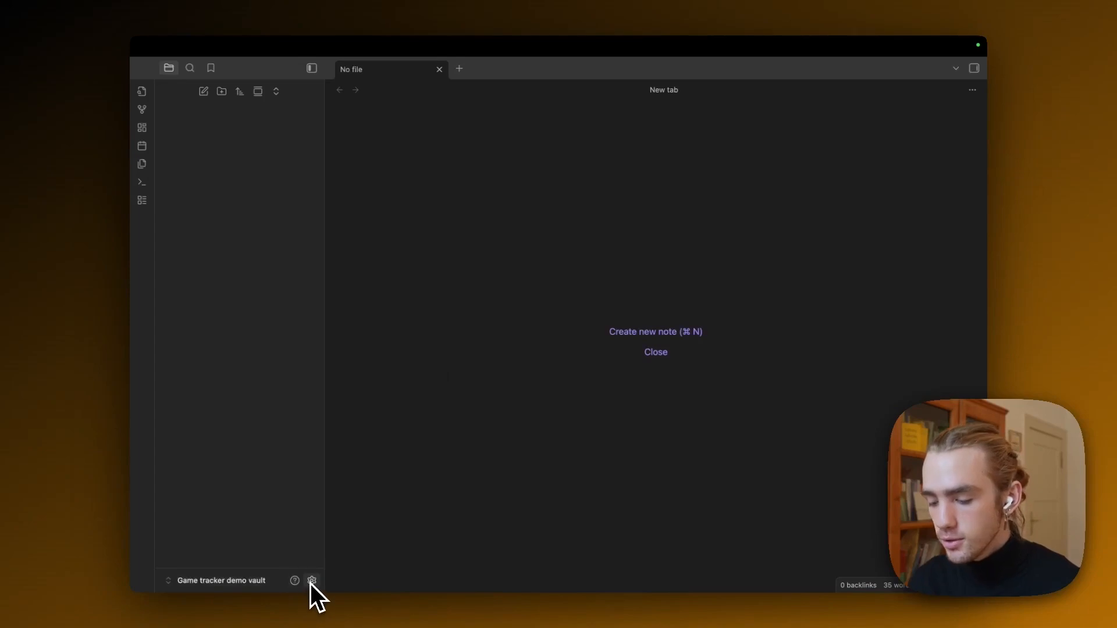
# Step: Turn on community plugins and browse the community plugin catalogue
pyautogui.click(312, 581)
pyautogui.click(290, 238)
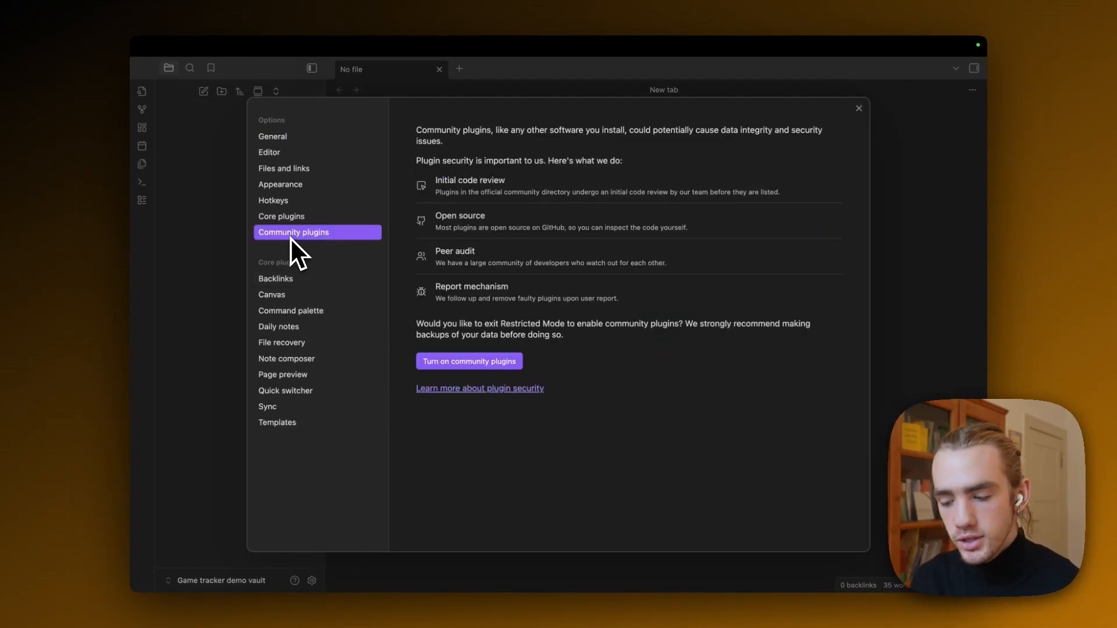
pyautogui.click(459, 355)
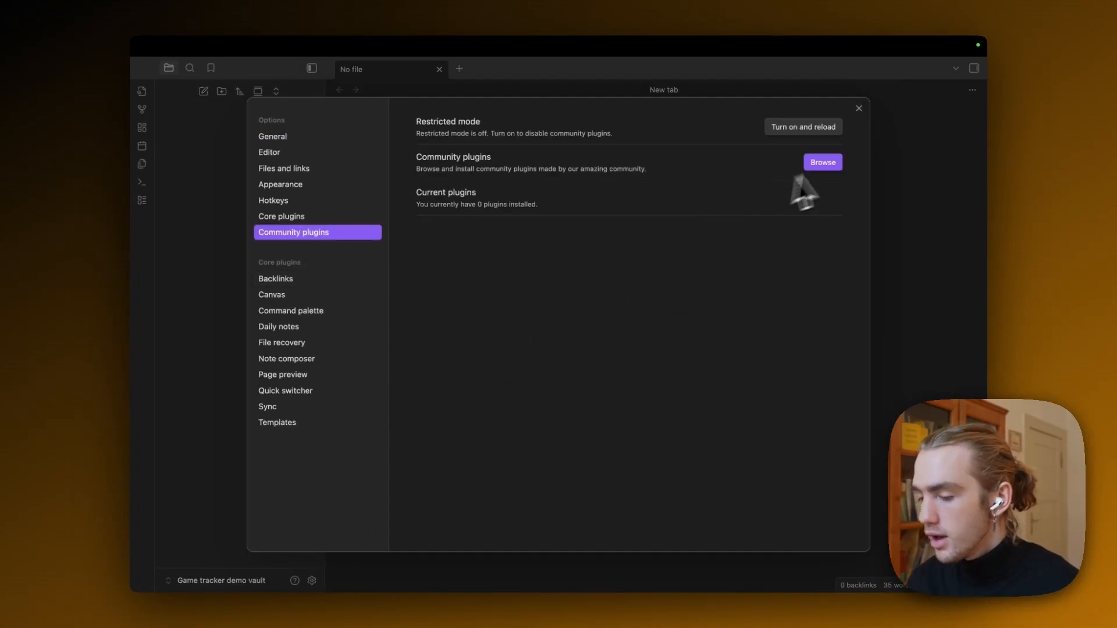
pyautogui.click(823, 163)
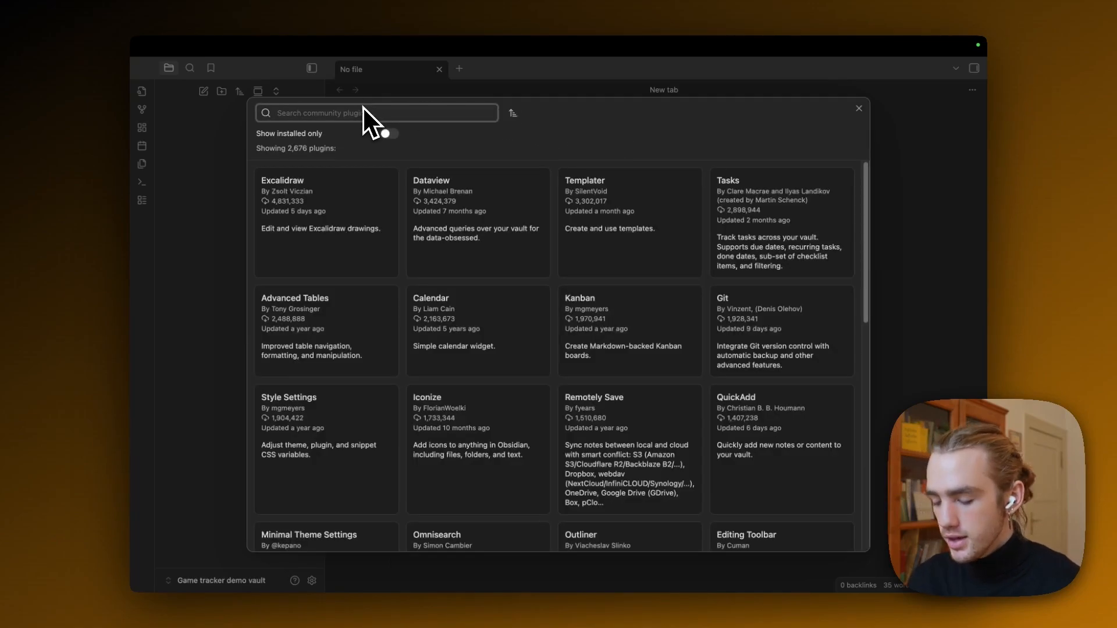
pyautogui.write('media')
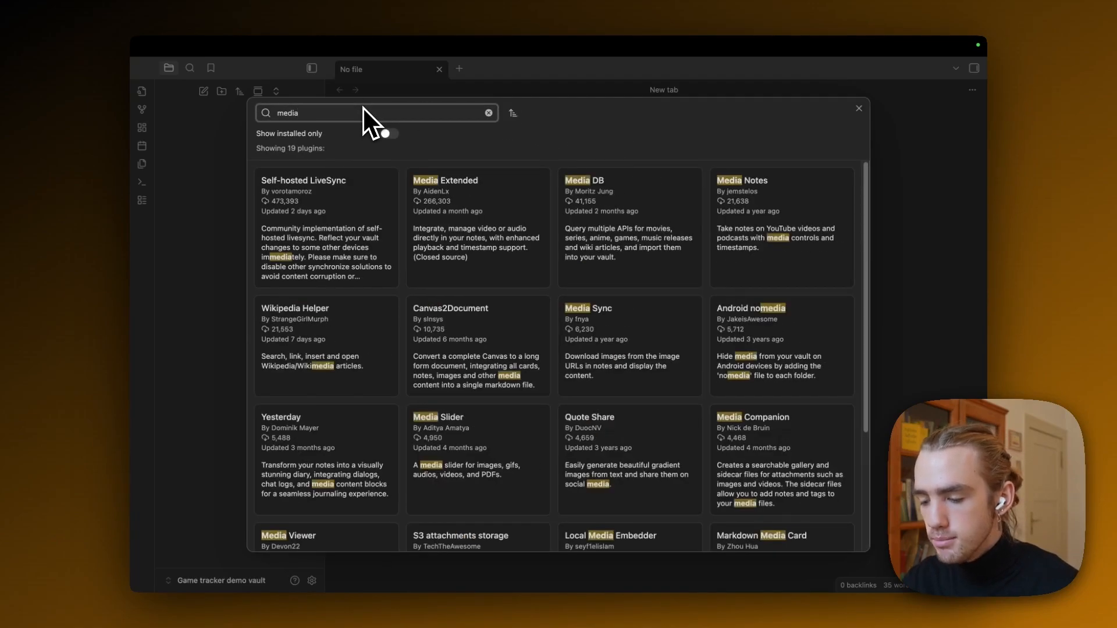
pyautogui.write(' db')
# Step: Install and enable the Media DB plugin, review its options, and leave settings
pyautogui.click(329, 190)
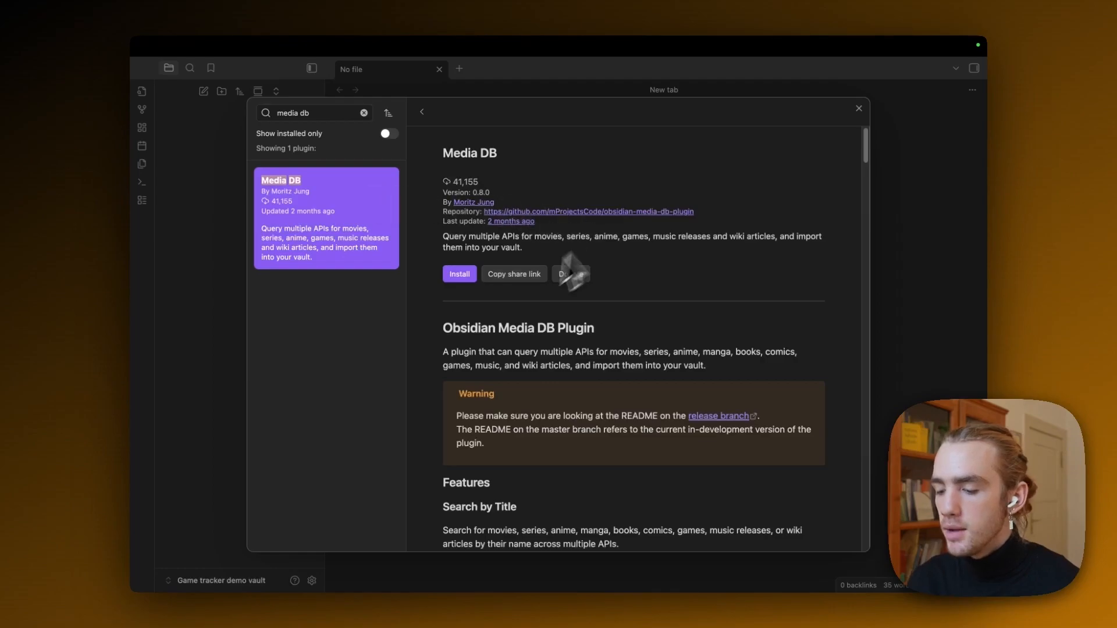
pyautogui.click(461, 274)
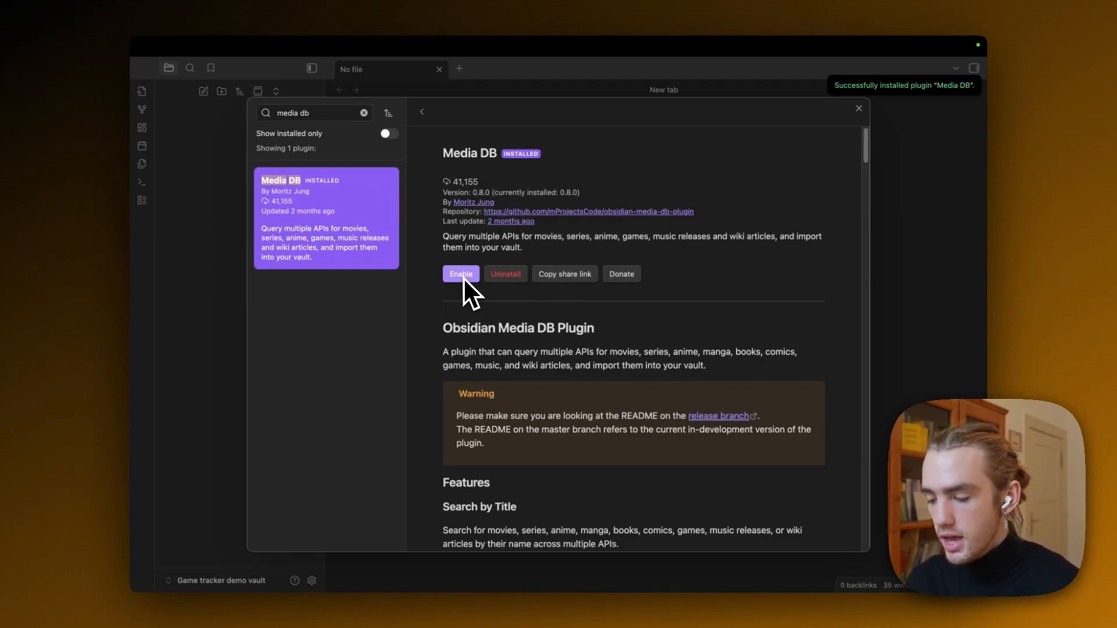
pyautogui.click(471, 274)
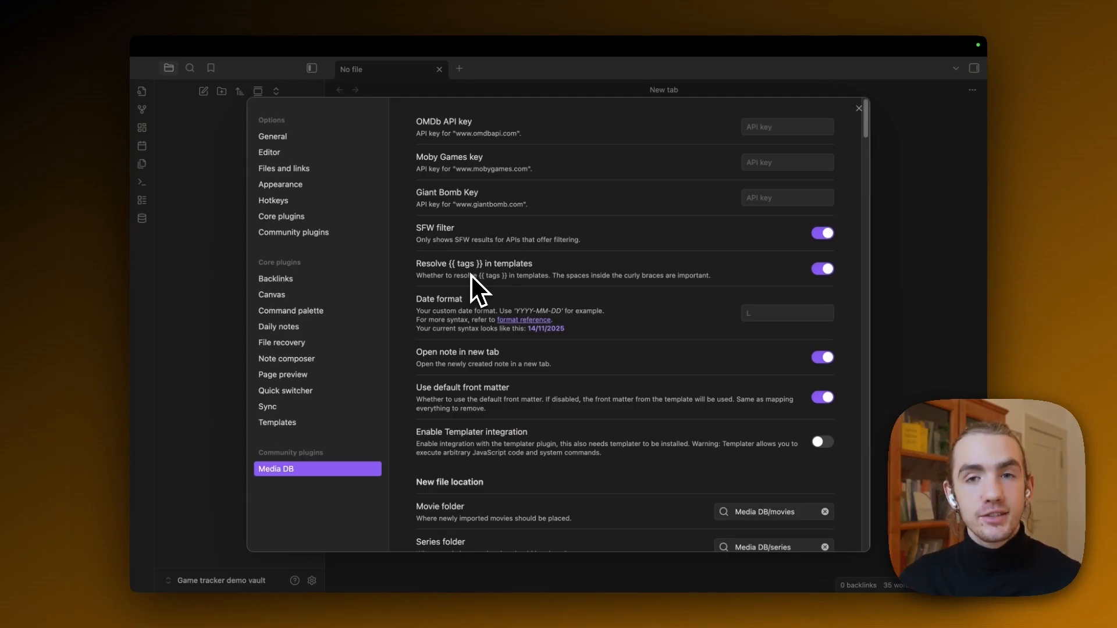
pyautogui.press('Escape')
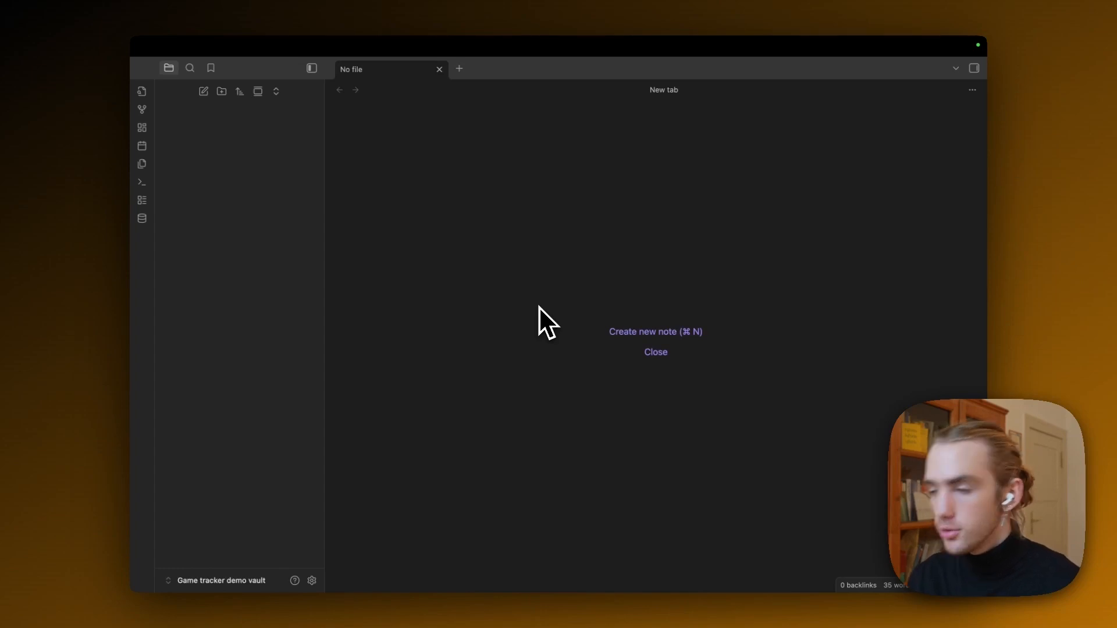
# Step: Run 'Media DB: Create Media DB entry (Game)' and search for 'shellshock live'
pyautogui.press('super+p')
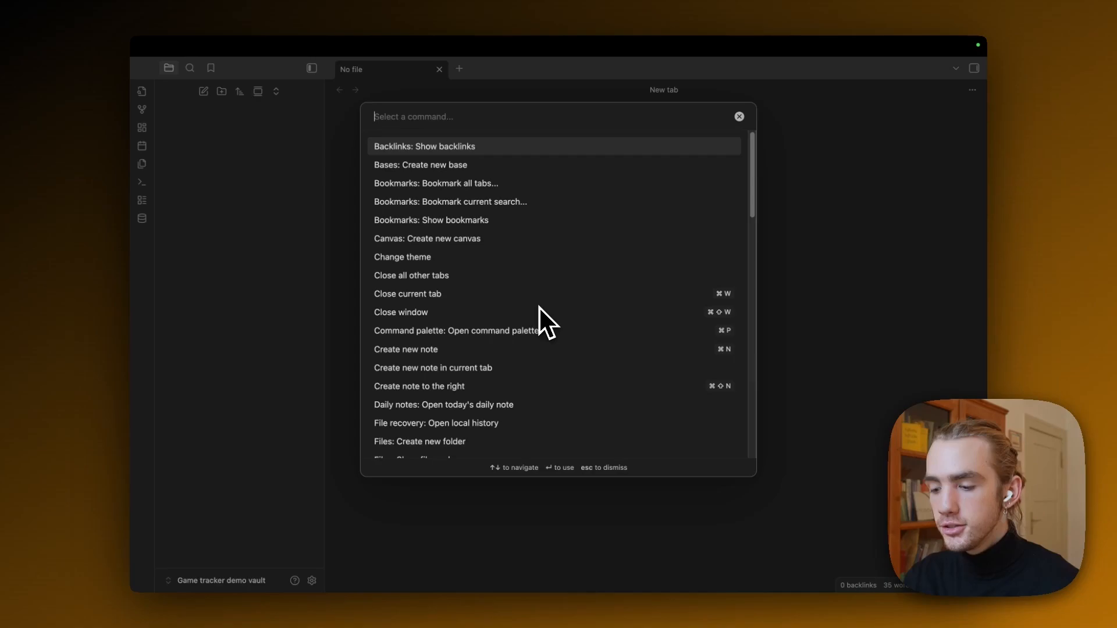
pyautogui.write('game')
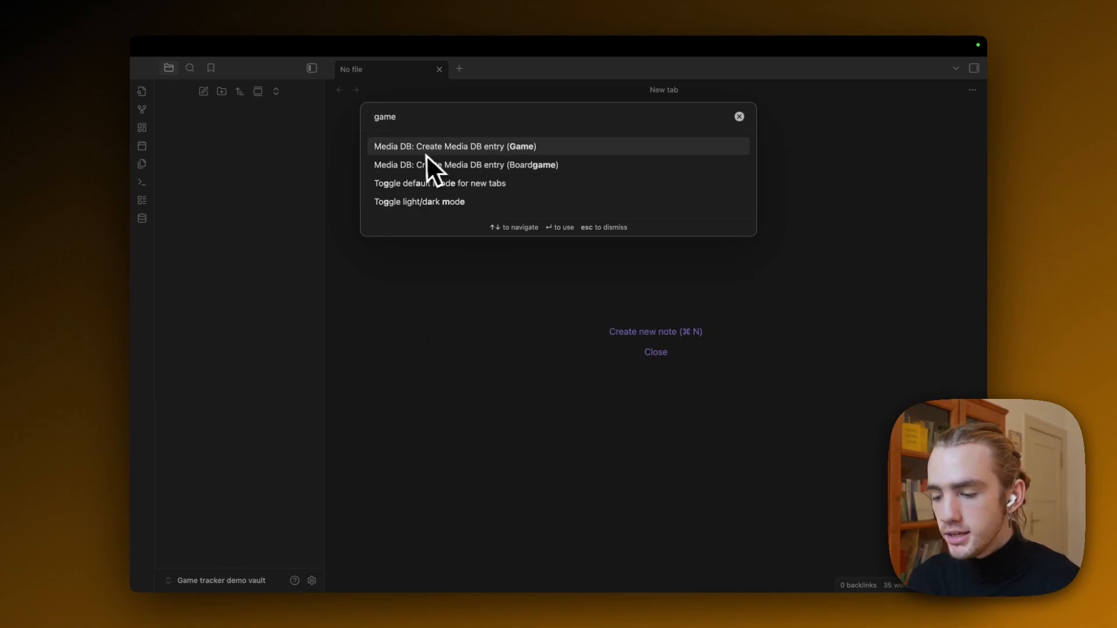
pyautogui.click(498, 152)
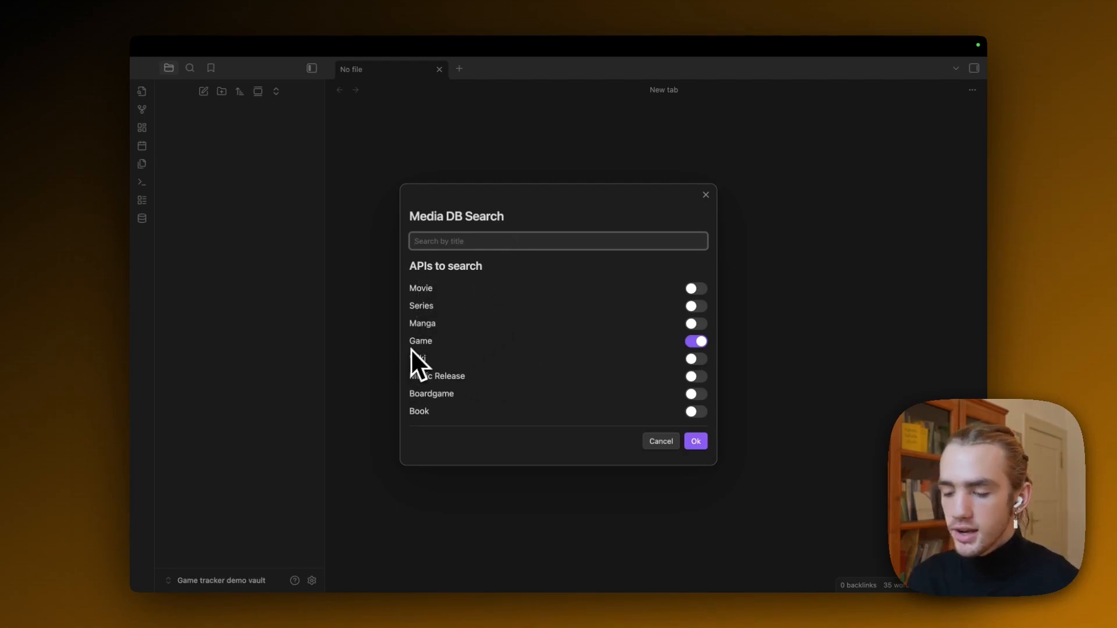
pyautogui.click(507, 243)
pyautogui.write('shell')
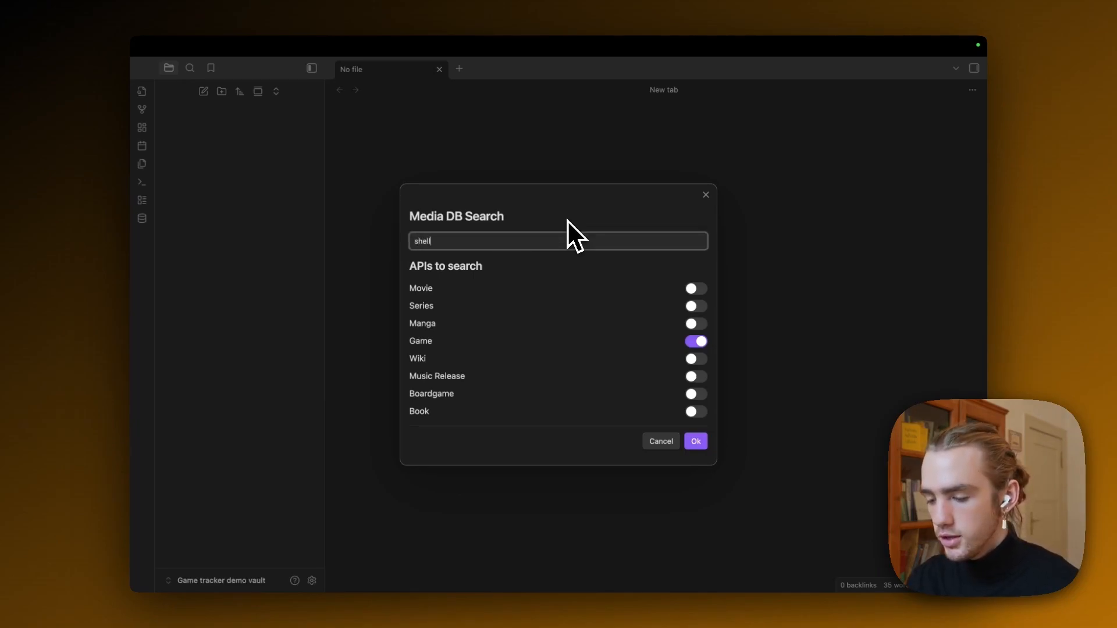
pyautogui.write('shock live')
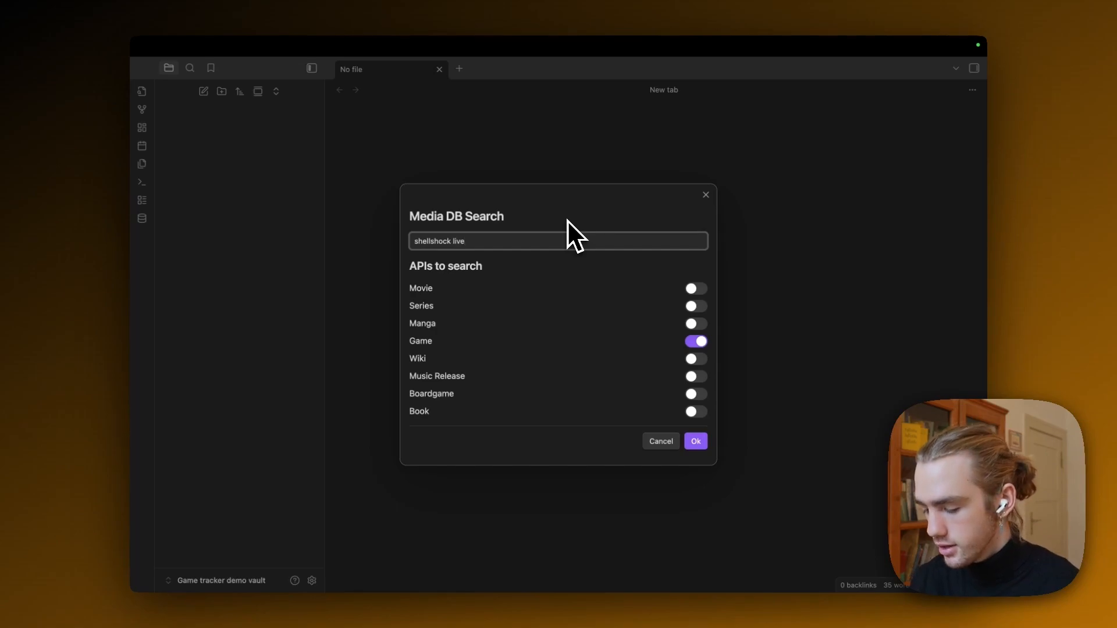
pyautogui.press('Return')
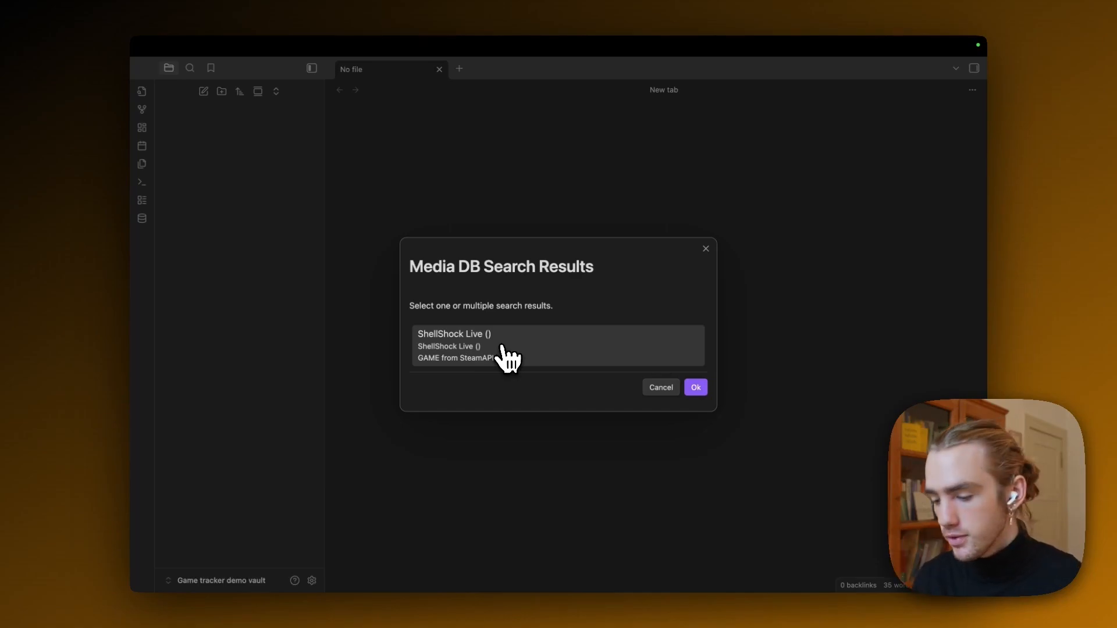
# Step: Pick the ShellShock Live result and accept the preview to create its game note
pyautogui.click(507, 354)
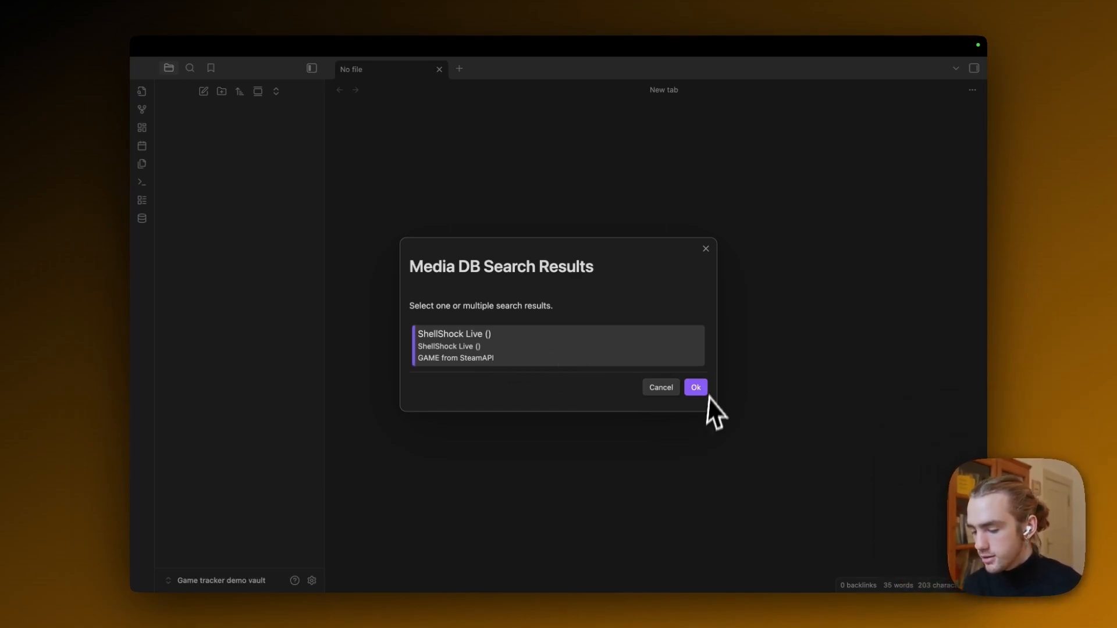
pyautogui.click(696, 387)
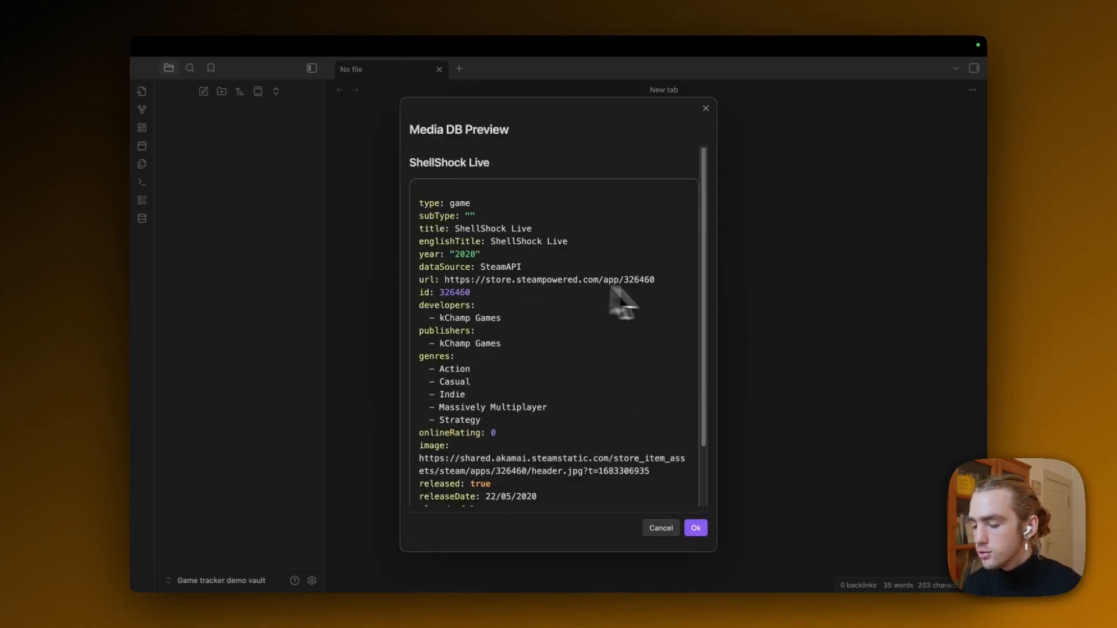
pyautogui.scroll(-2, 706, 237)
pyautogui.scroll(2, 702, 252)
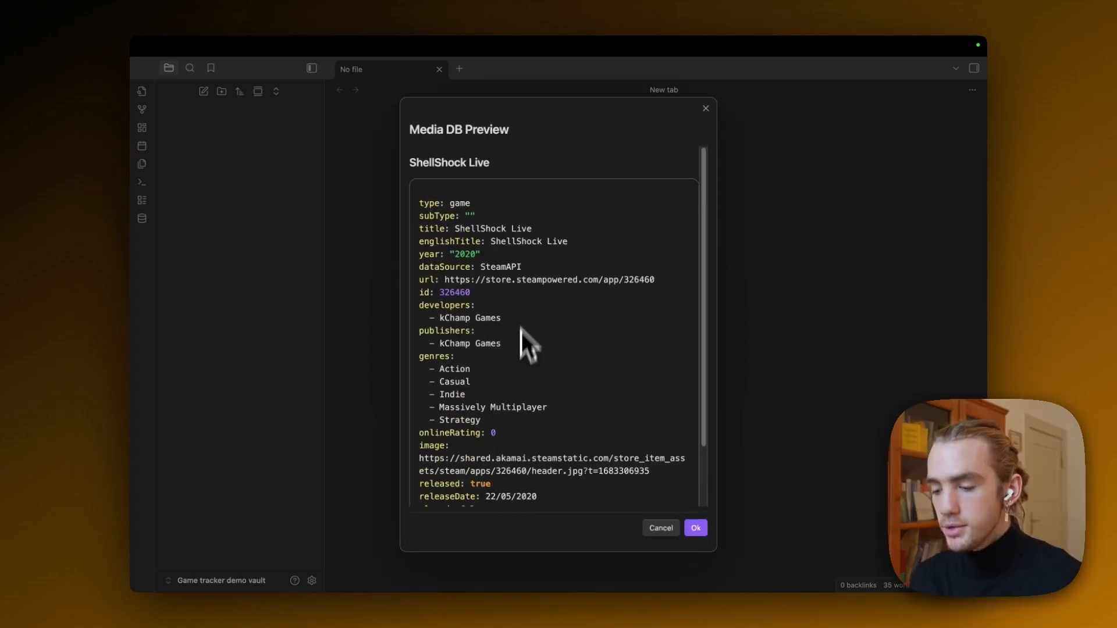
pyautogui.scroll(-3, 500, 253)
pyautogui.scroll(-2, 491, 271)
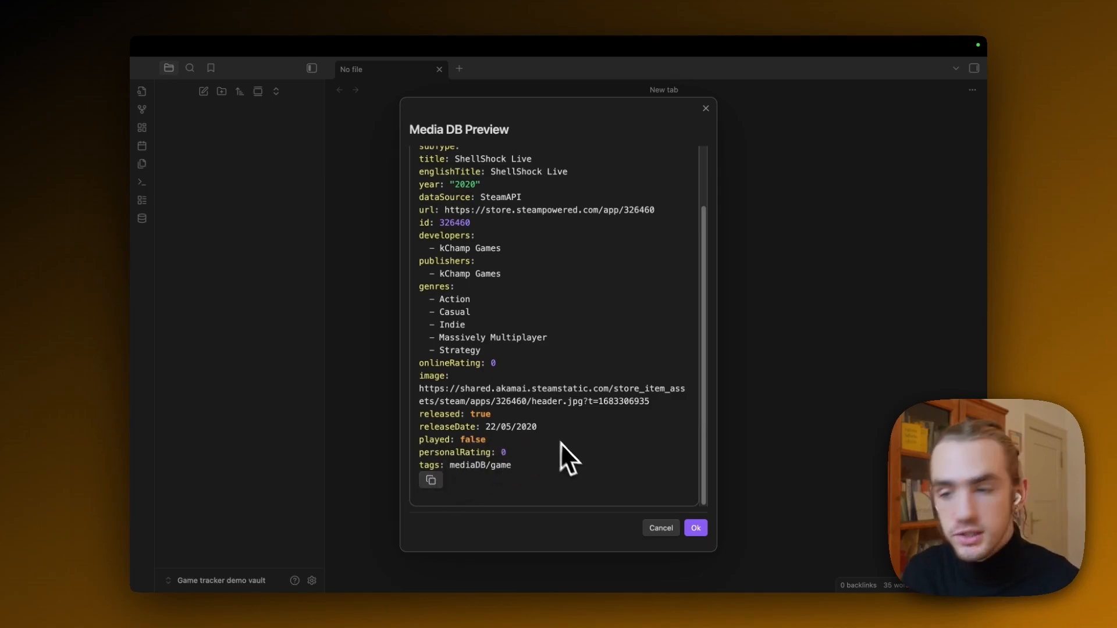
pyautogui.click(696, 528)
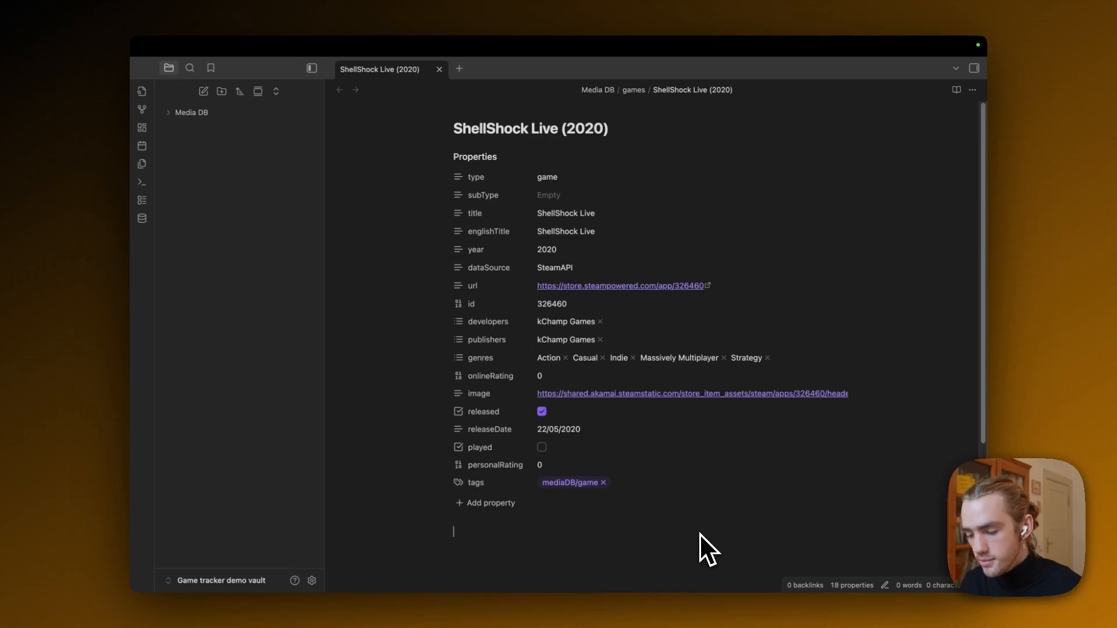
# Step: Reveal ShellShock Live (2020) inside Media DB/games, then return to the Media DB settings
pyautogui.click(195, 116)
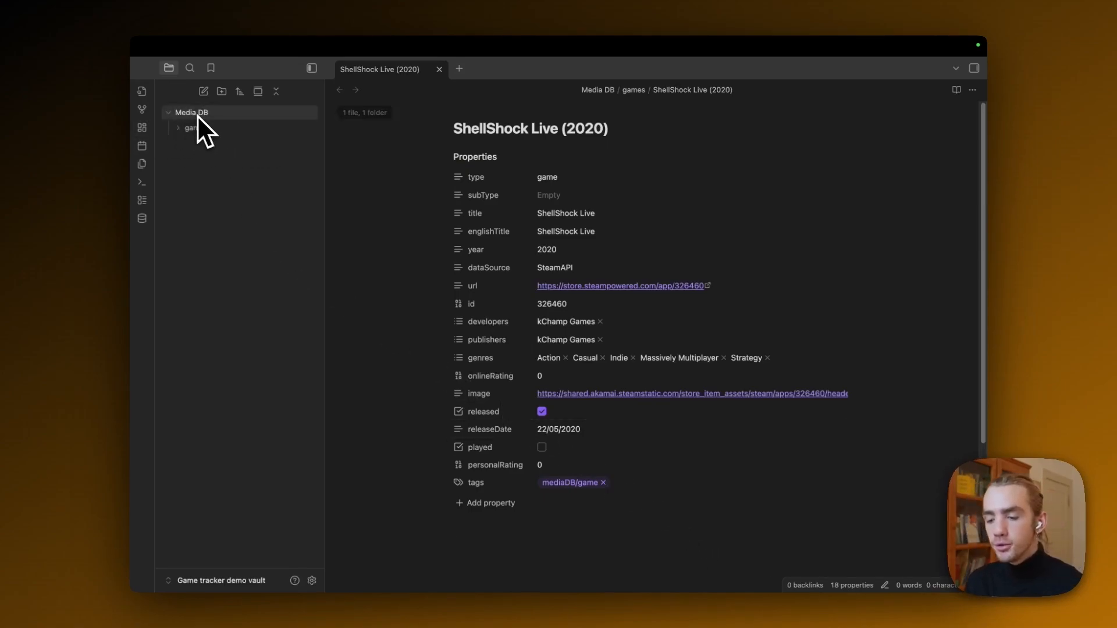
pyautogui.click(211, 131)
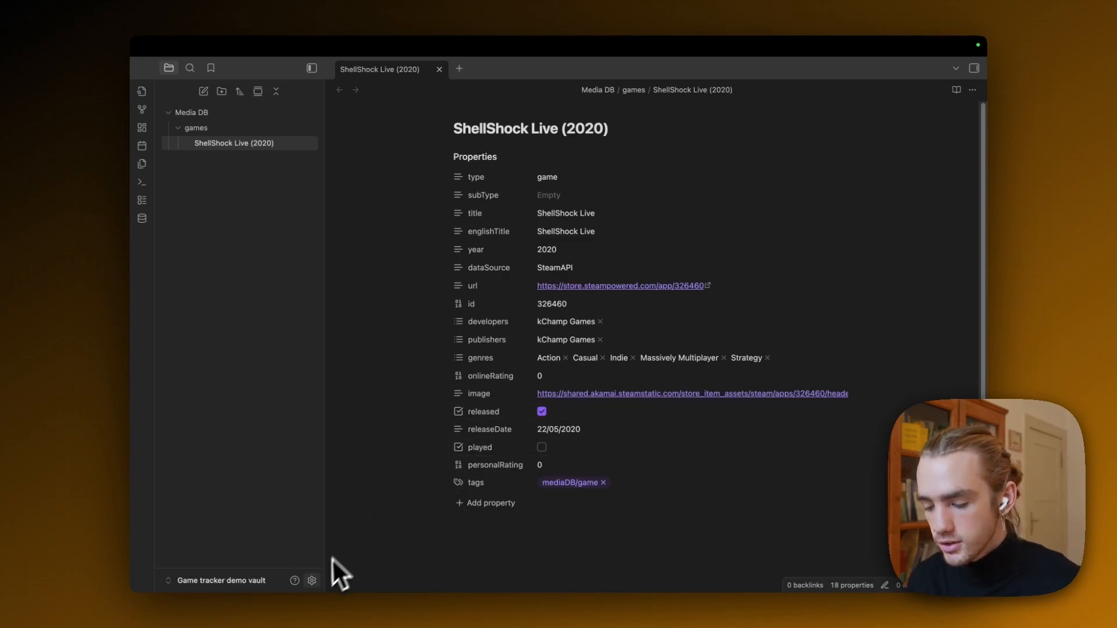
pyautogui.click(311, 582)
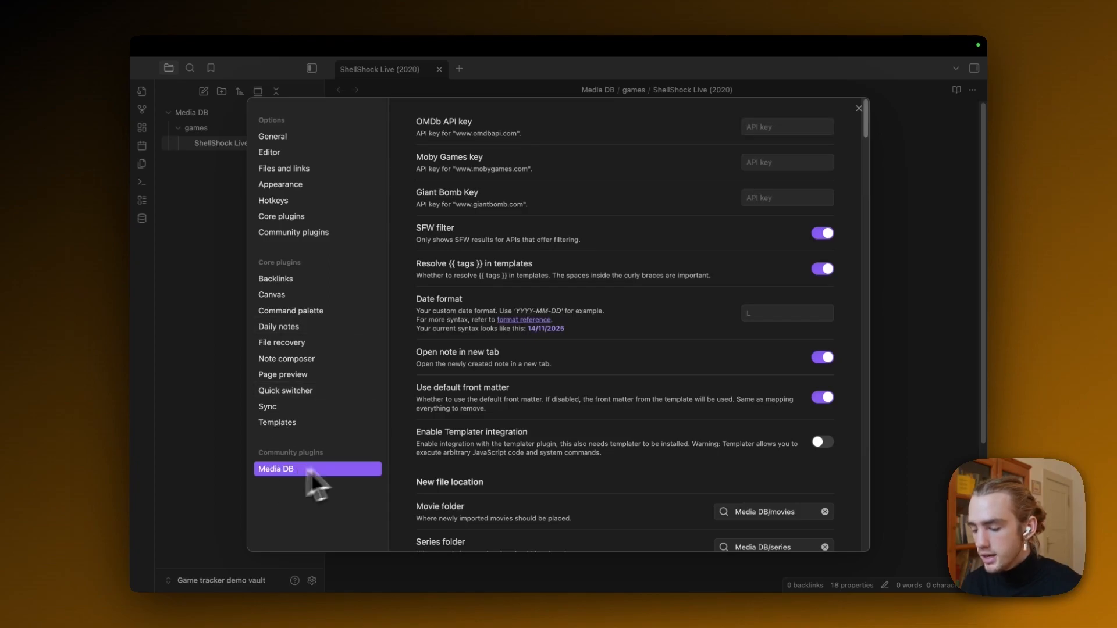
pyautogui.scroll(-5, 584, 382)
pyautogui.scroll(-4, 590, 381)
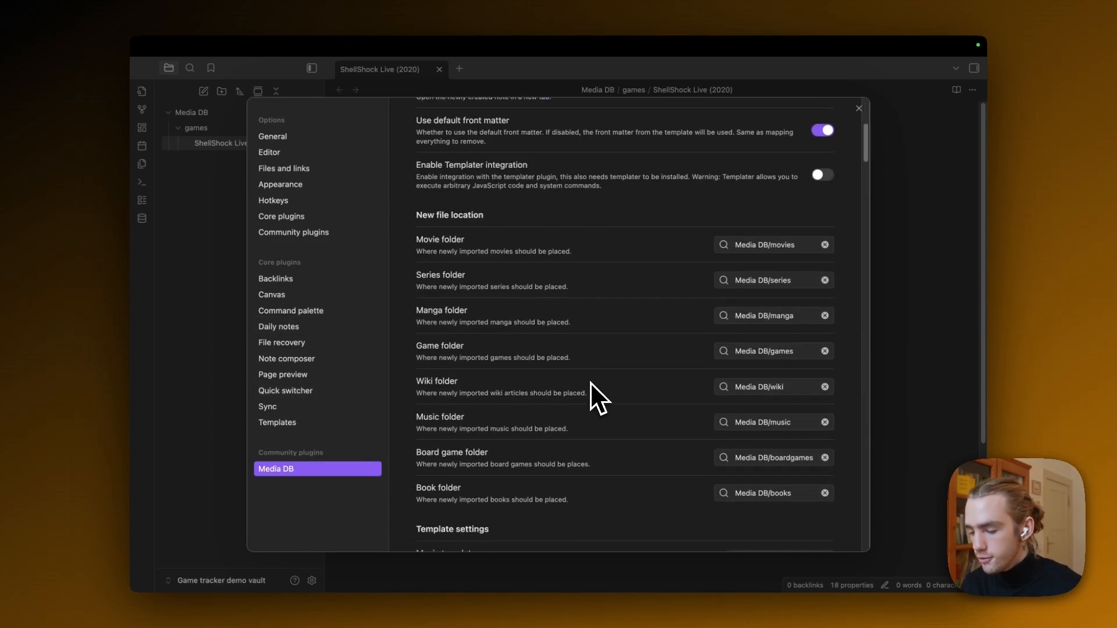
pyautogui.scroll(-1, 591, 380)
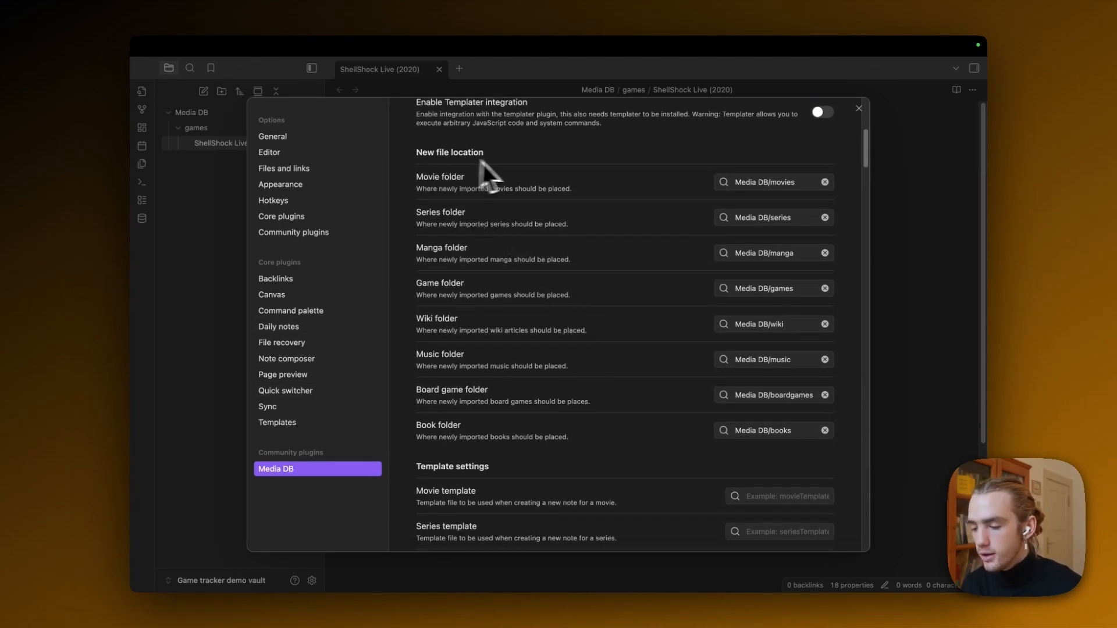
# Step: Change the Media DB Game folder setting from 'Media DB/games' to 'games'
pyautogui.click(758, 182)
pyautogui.click(785, 288)
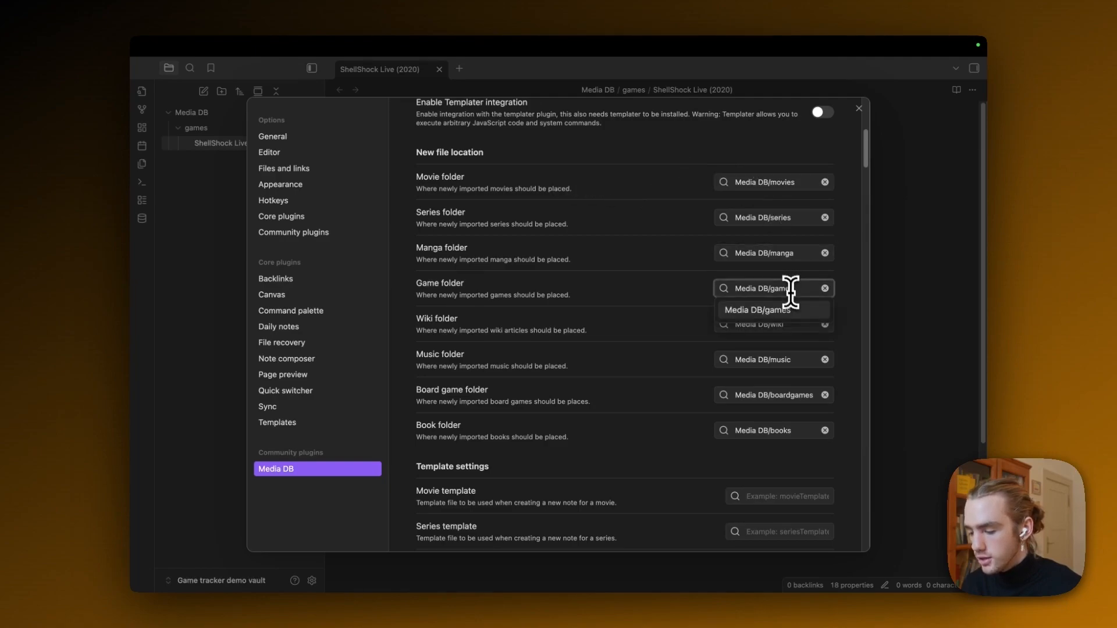
pyautogui.moveTo(790, 288); pyautogui.dragTo(722, 293)
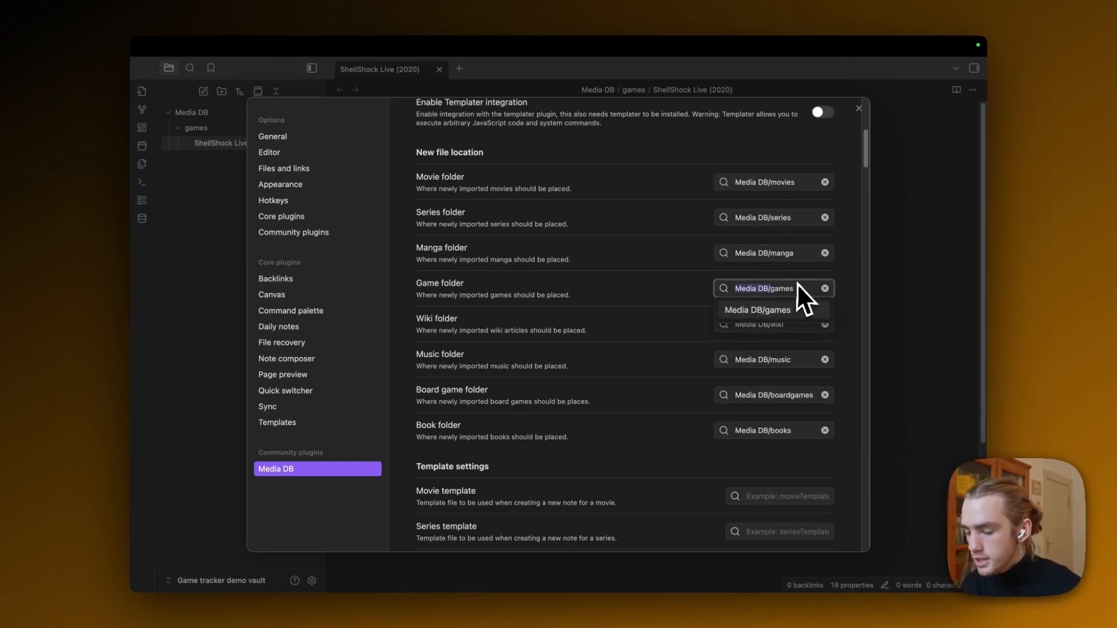
pyautogui.press('BackSpace')
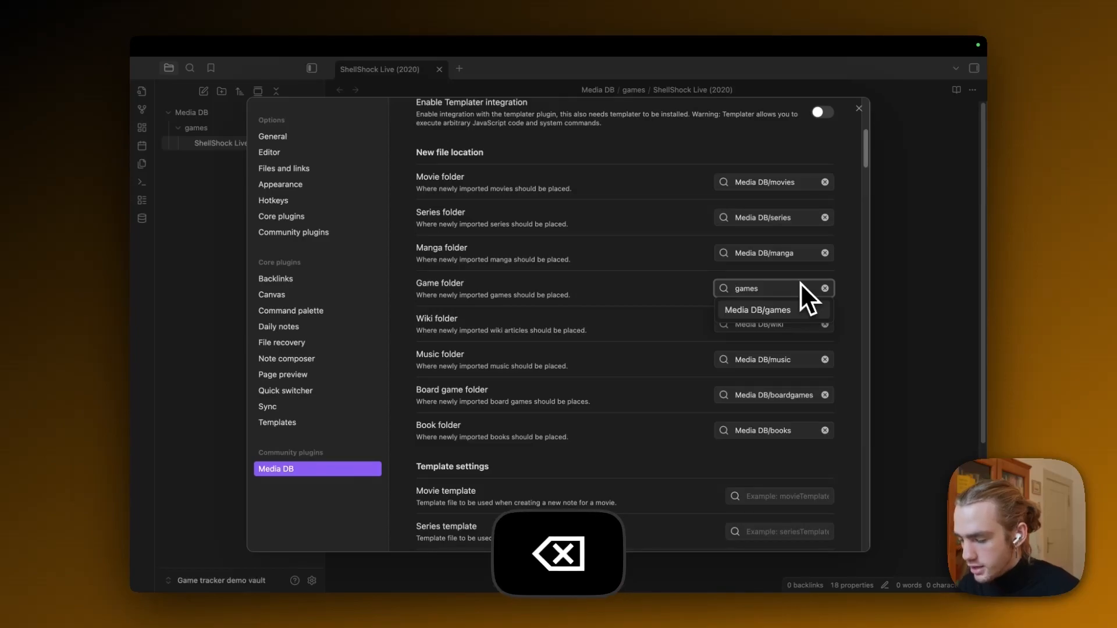
pyautogui.press('Escape')
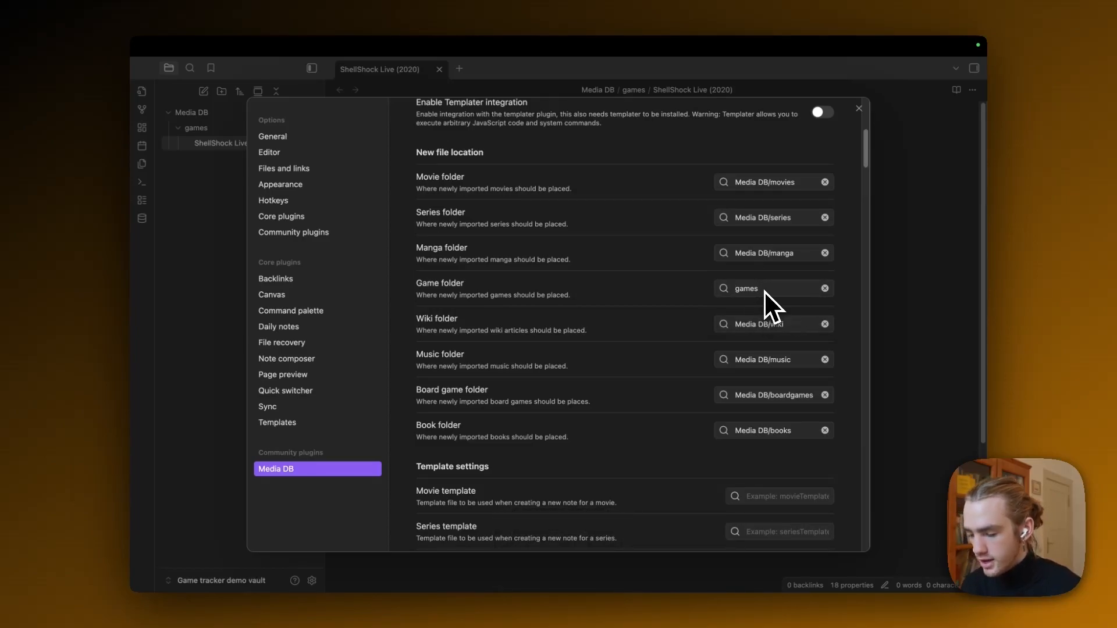
pyautogui.press('Escape')
# Step: Move the games folder out to the vault root beside Media DB
pyautogui.moveTo(196, 128); pyautogui.dragTo(199, 197)
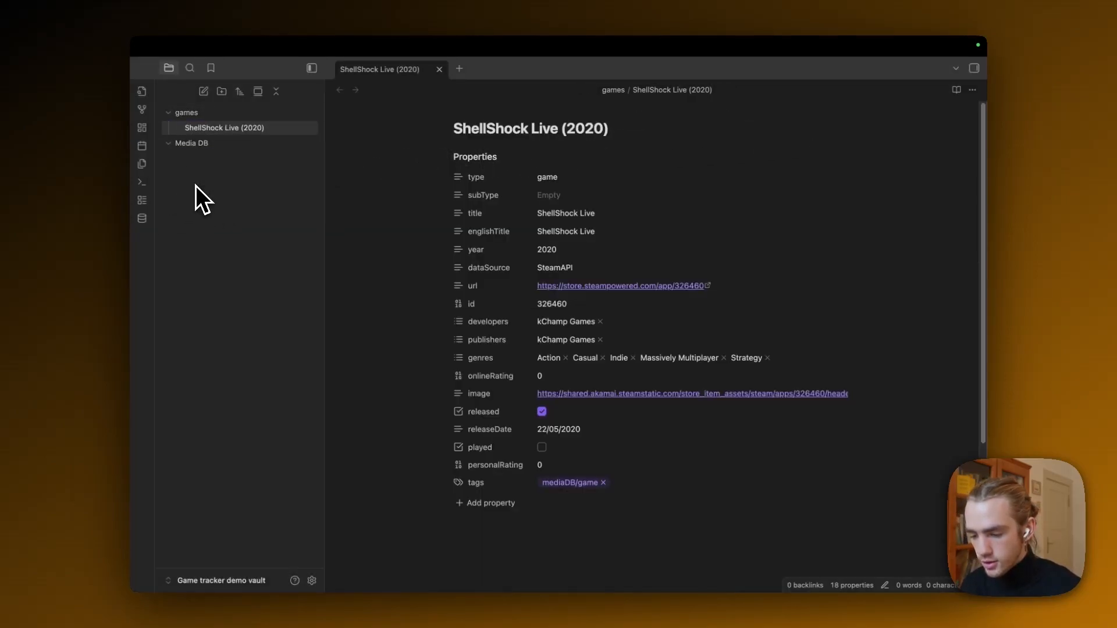
# Step: Delete the now-empty Media DB folder and start a new Media DB game entry
pyautogui.rightClick(192, 142)
pyautogui.click(234, 334)
pyautogui.press('super+p')
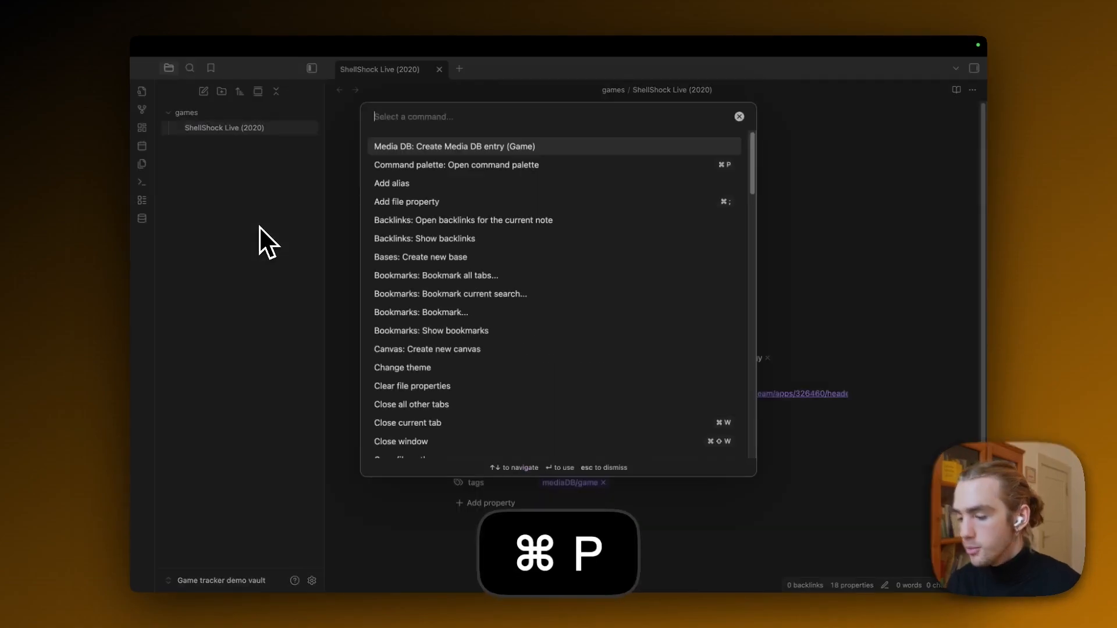
pyautogui.write('game')
pyautogui.press('Return')
pyautogui.write('just shapes')
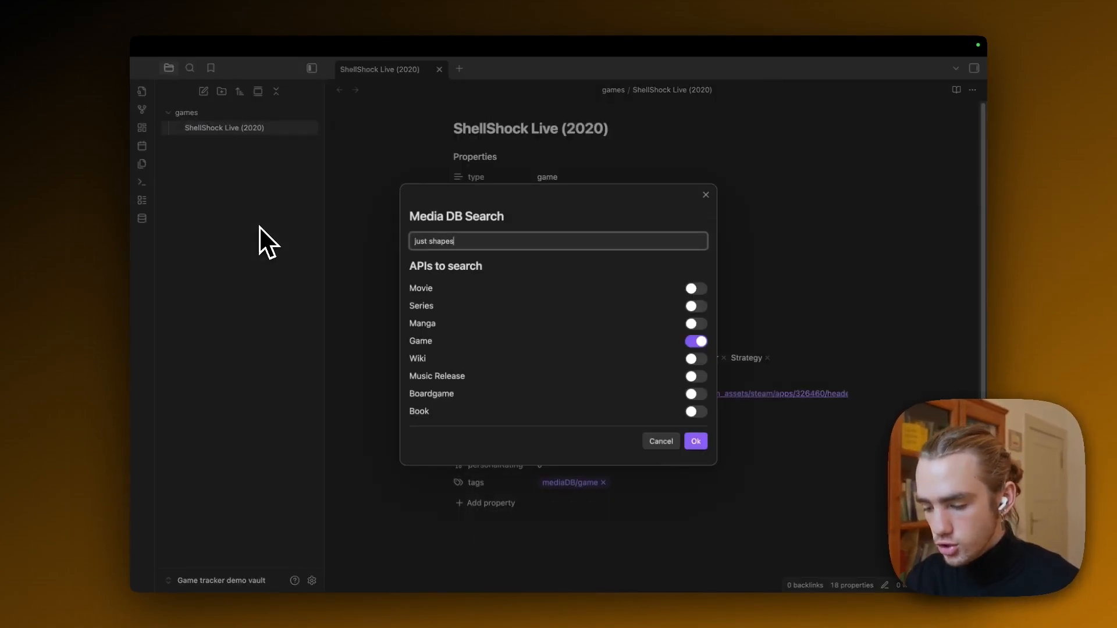
pyautogui.write(' and beats')
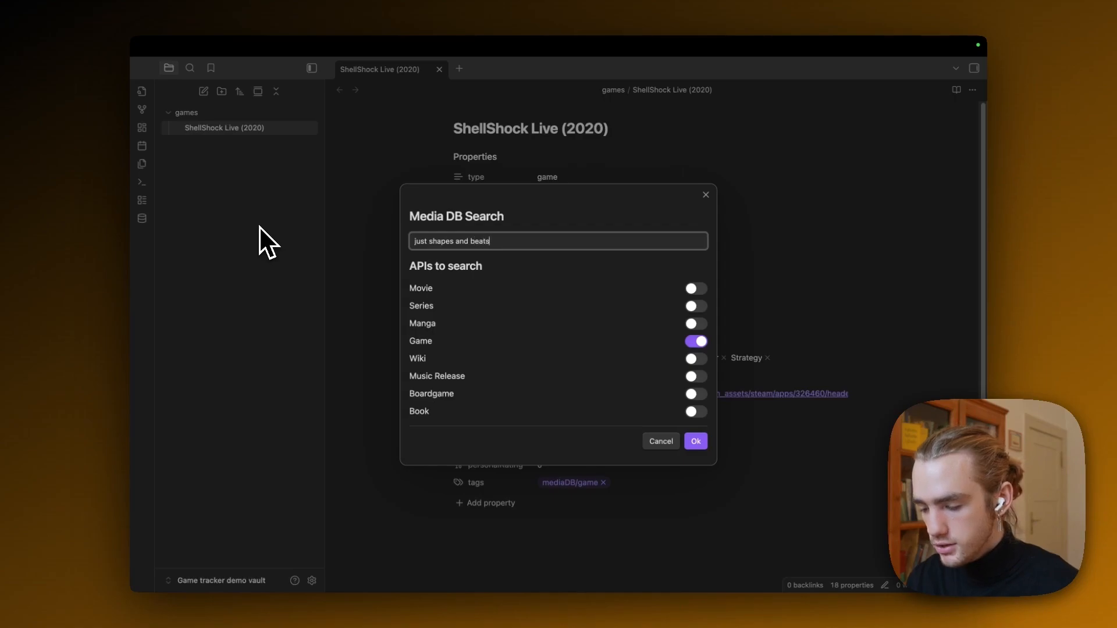
# Step: Search 'just shapes and beats' and create the Just Shapes & Beats (2018) game note
pyautogui.press('Return')
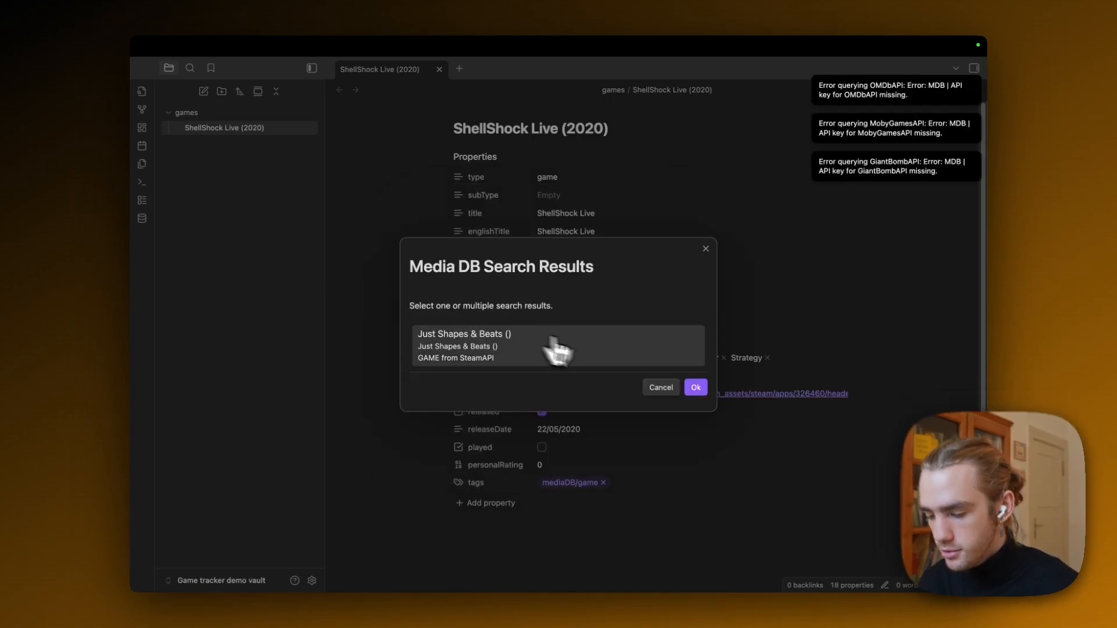
pyautogui.click(556, 349)
pyautogui.click(700, 389)
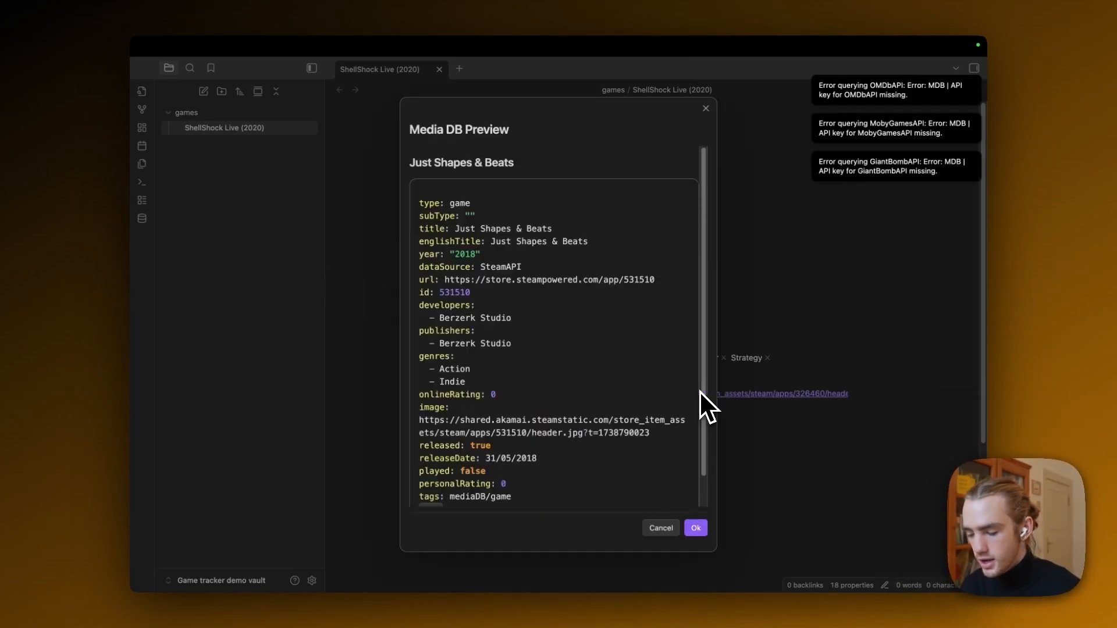
pyautogui.click(695, 528)
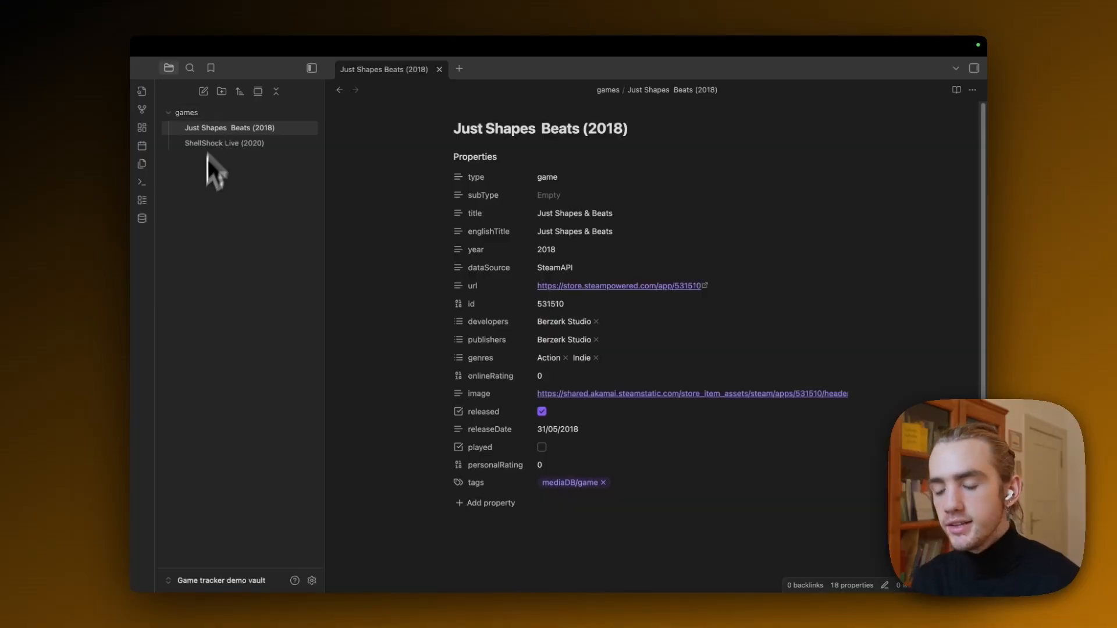
# Step: Create a new base named Game Tracker from the file explorer
pyautogui.rightClick(198, 207)
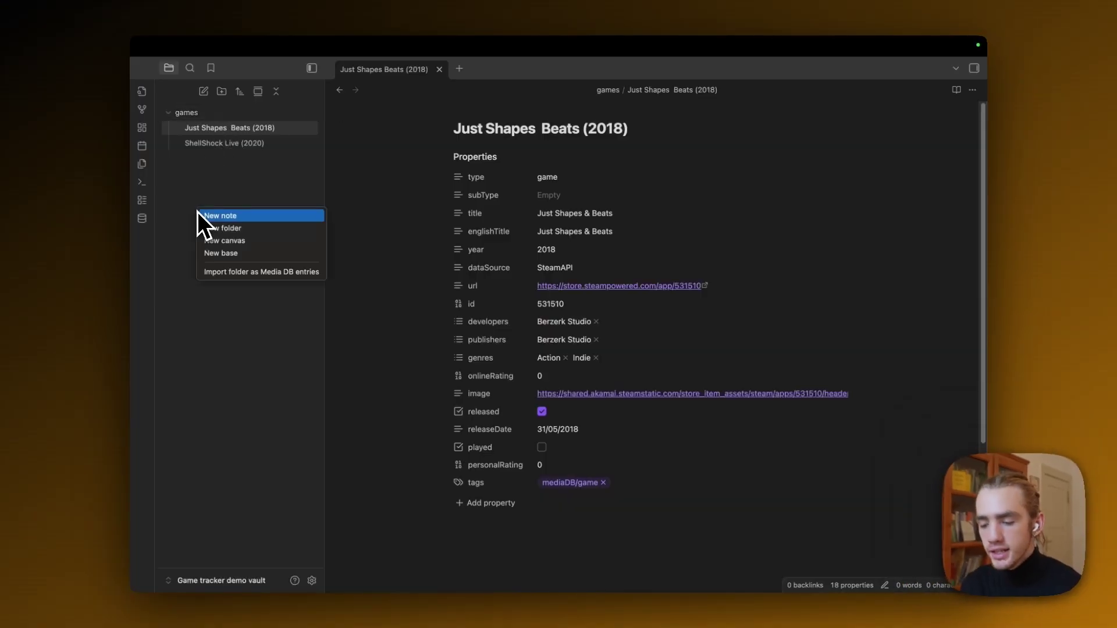
pyautogui.click(230, 254)
pyautogui.write('Game Trakew')
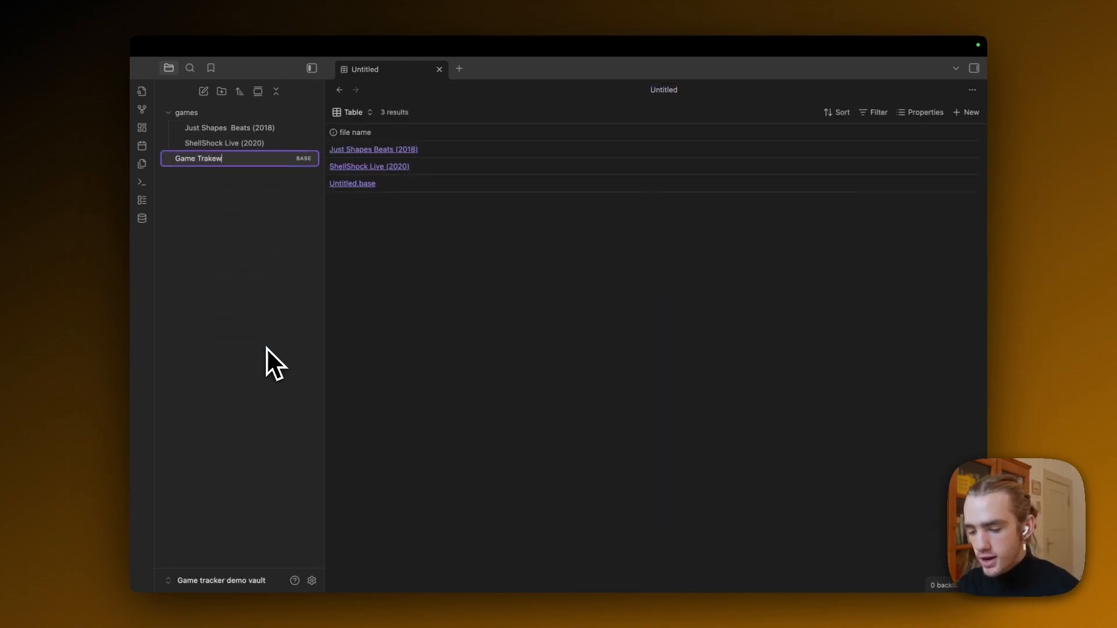
pyautogui.write('r')
pyautogui.press('Return')
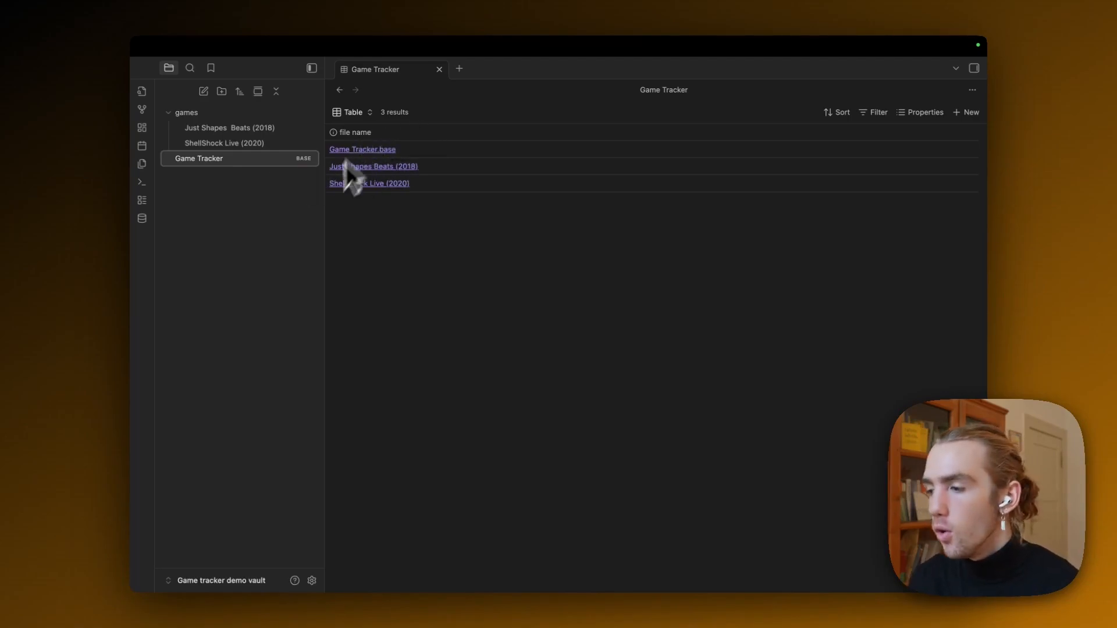
# Step: Add a blank Untitled note and return to the Game Tracker base table
pyautogui.rightClick(255, 182)
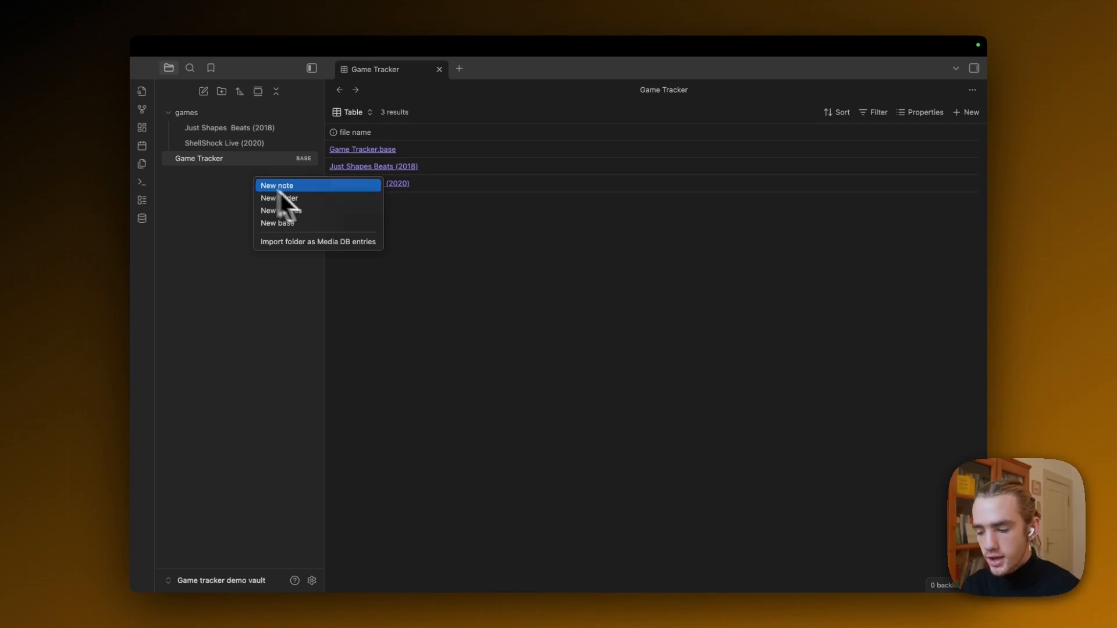
pyautogui.click(281, 185)
pyautogui.click(212, 160)
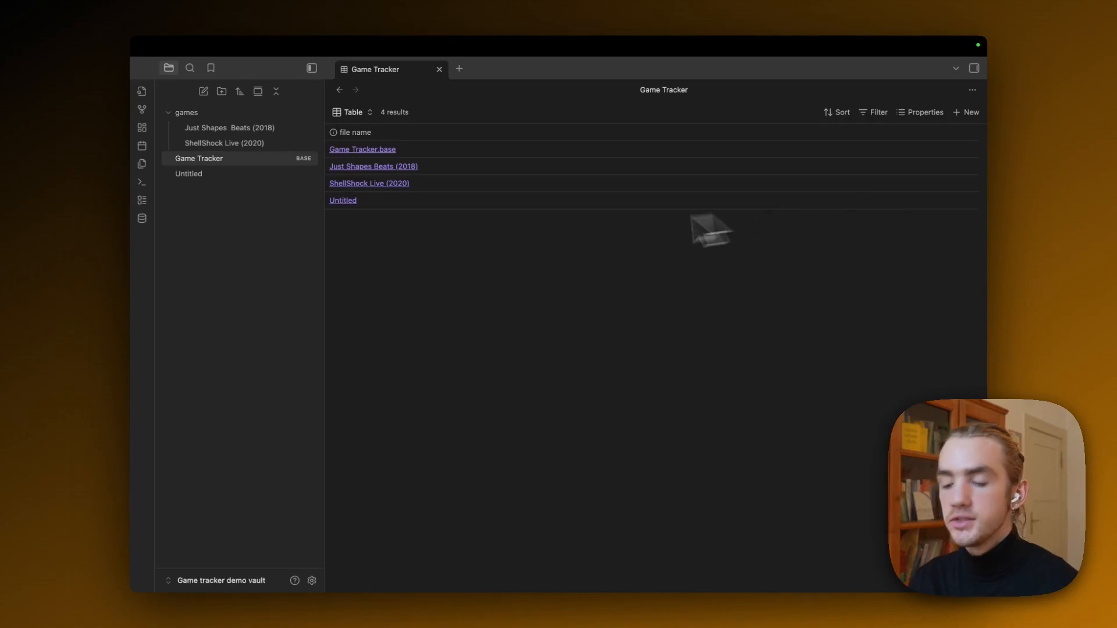
# Step: Filter the base so all results must have folder is 'games', leaving the two game notes
pyautogui.click(875, 114)
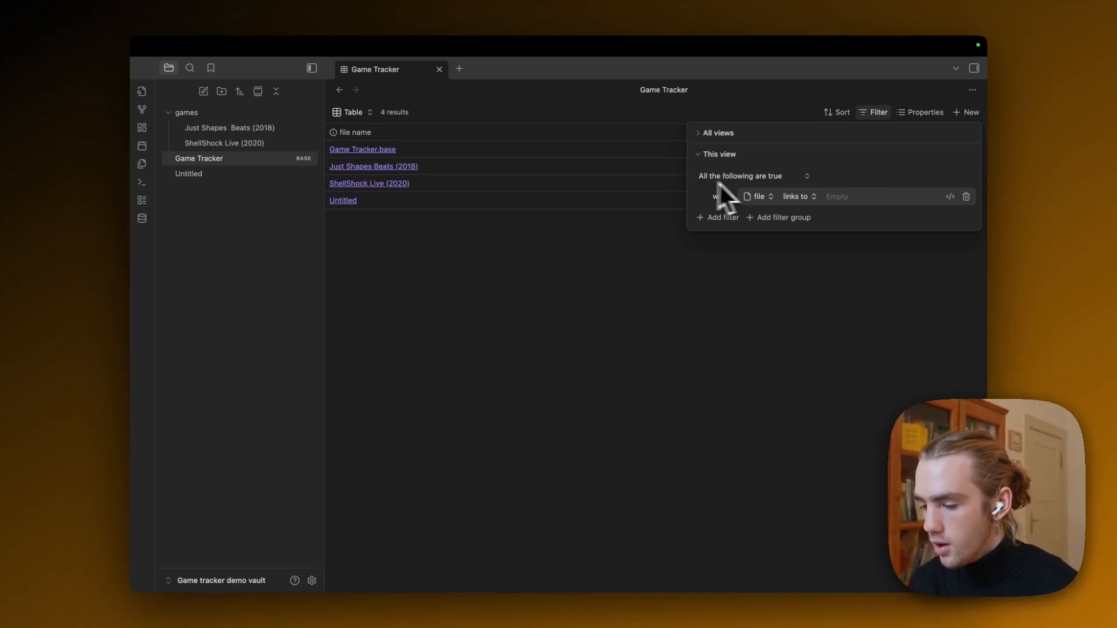
pyautogui.click(794, 181)
pyautogui.click(796, 179)
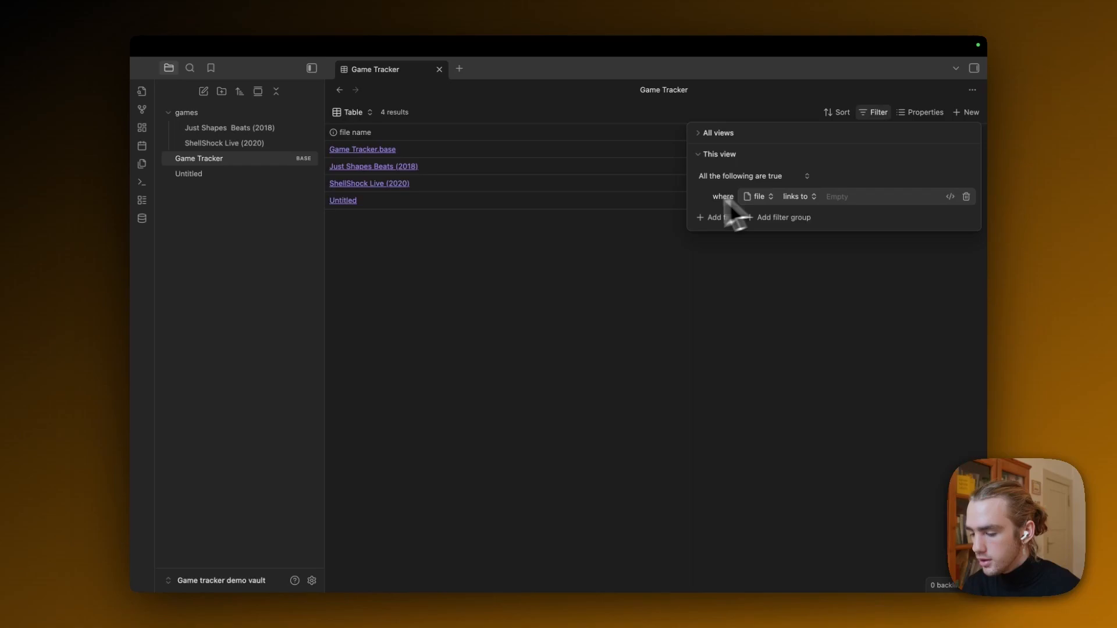
pyautogui.click(761, 198)
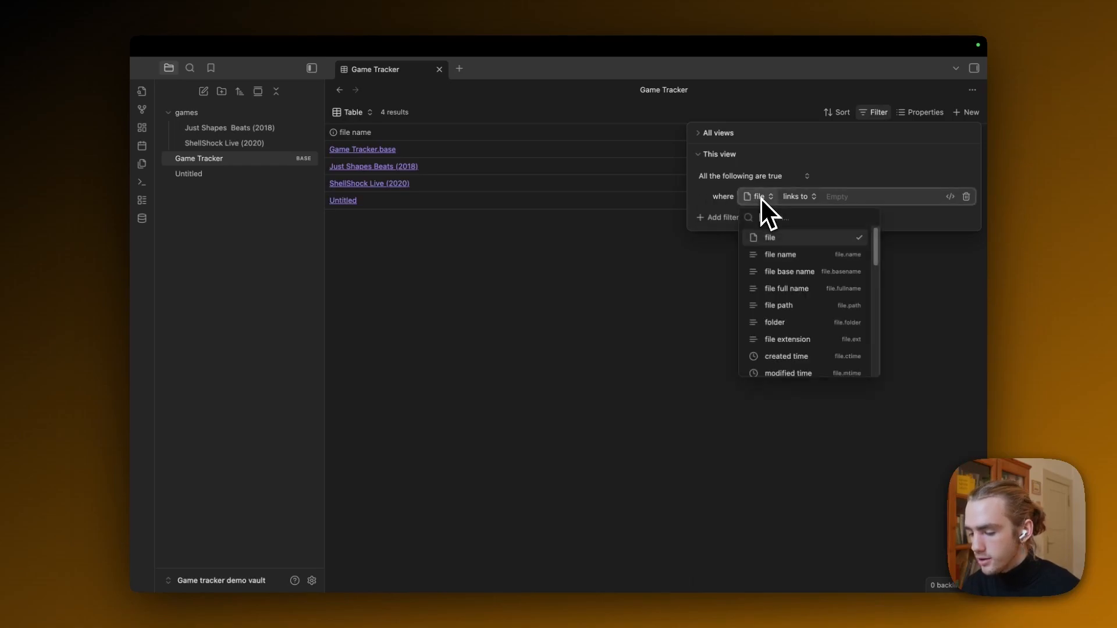
pyautogui.write('fo')
pyautogui.press('BackSpace')
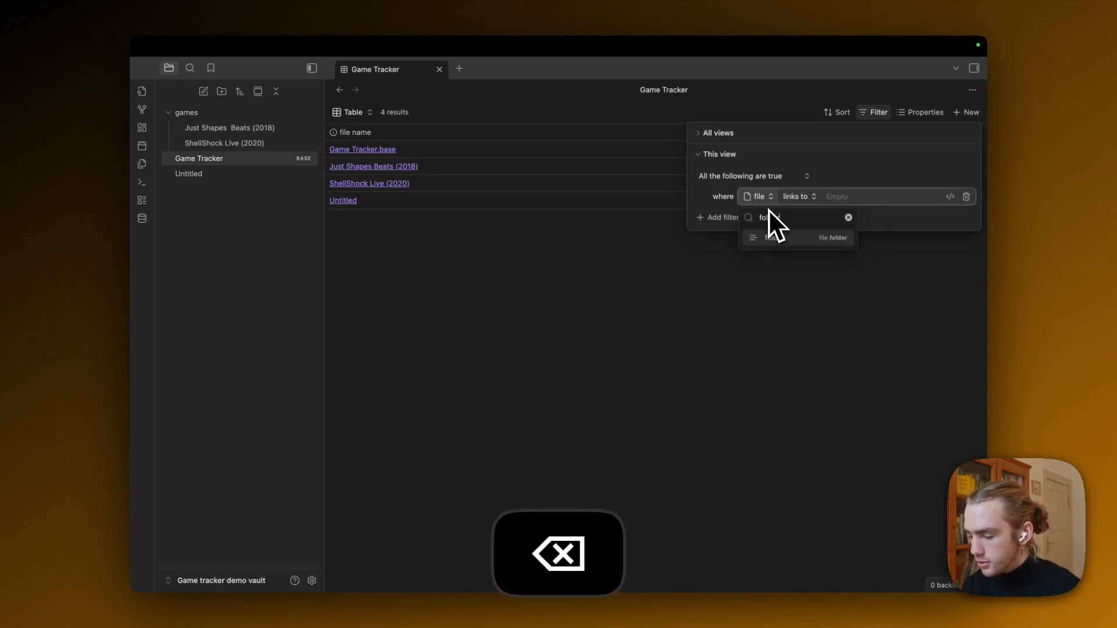
pyautogui.click(811, 237)
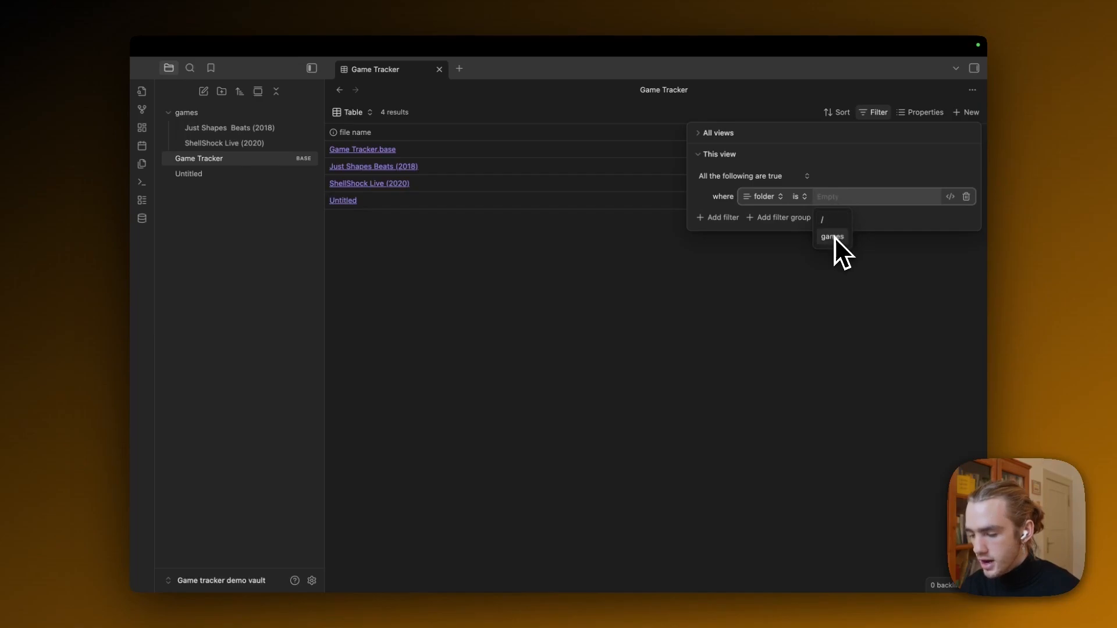
pyautogui.click(834, 237)
pyautogui.click(567, 261)
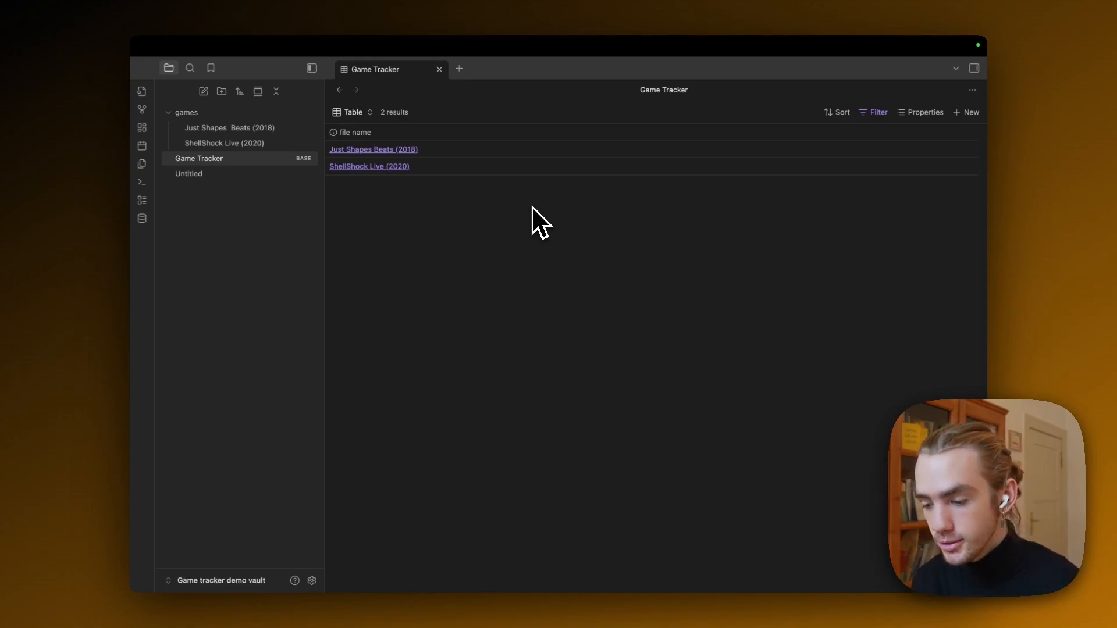
# Step: Switch the To Play view's layout from table to cards
pyautogui.click(356, 114)
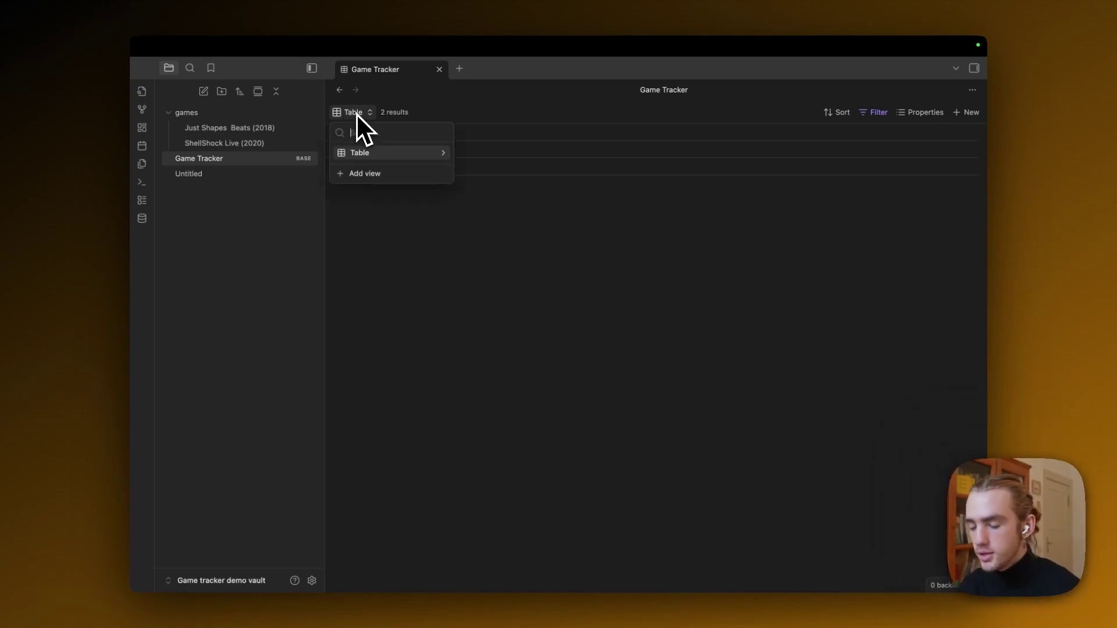
pyautogui.click(442, 152)
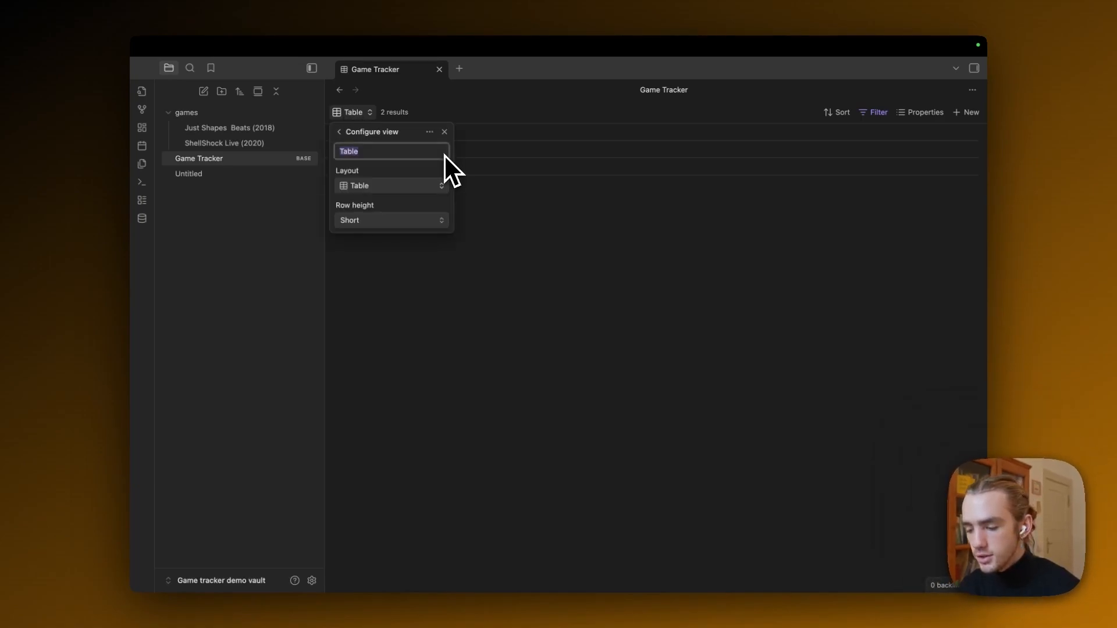
pyautogui.write('To Play')
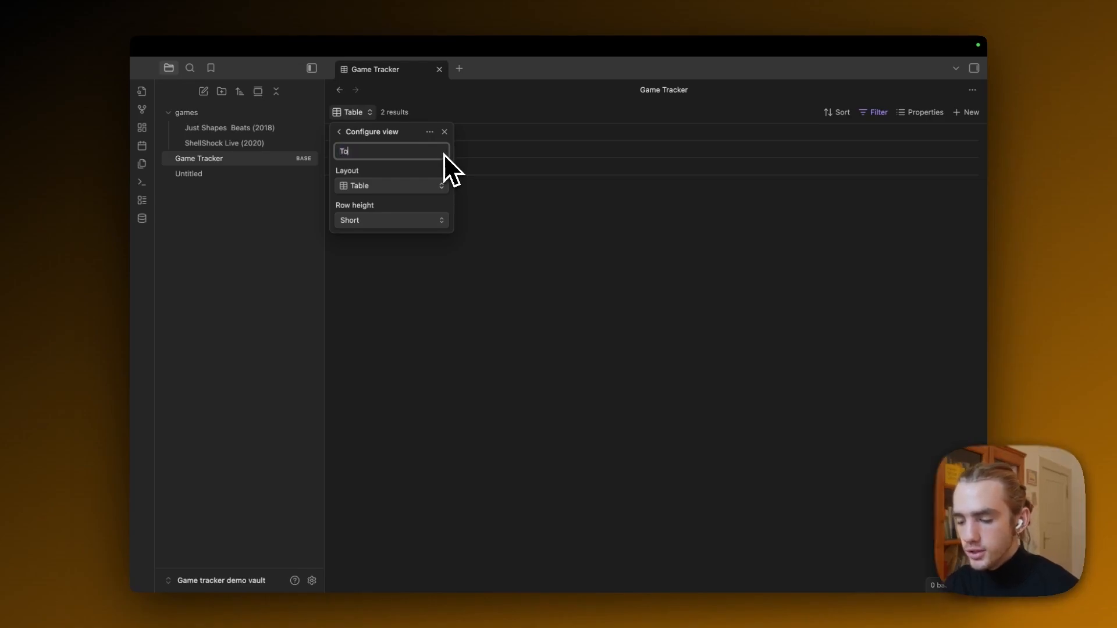
pyautogui.click(388, 187)
pyautogui.click(387, 240)
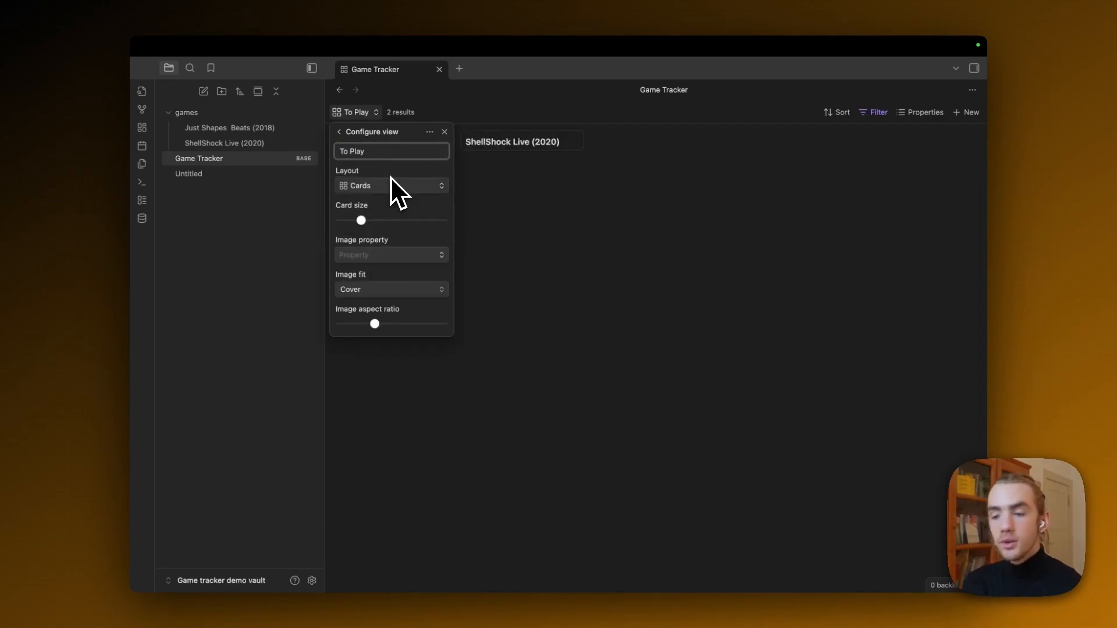
# Step: Enlarge the cards and use the image property as their cover pictures
pyautogui.moveTo(361, 221)
pyautogui.moveTo(358, 221); pyautogui.dragTo(373, 221)
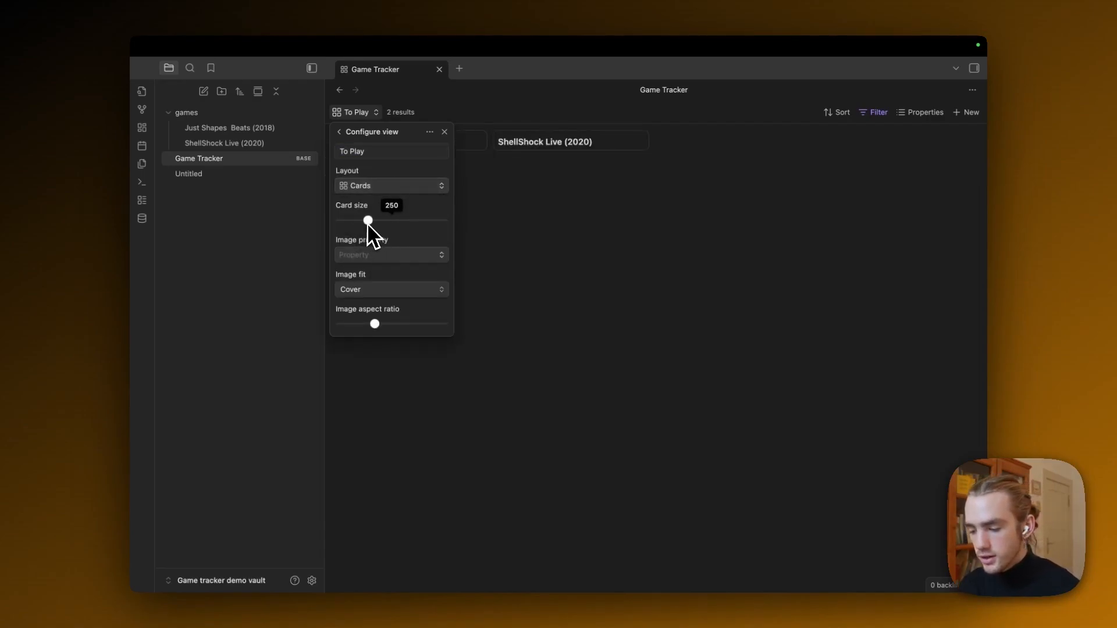
pyautogui.click(379, 255)
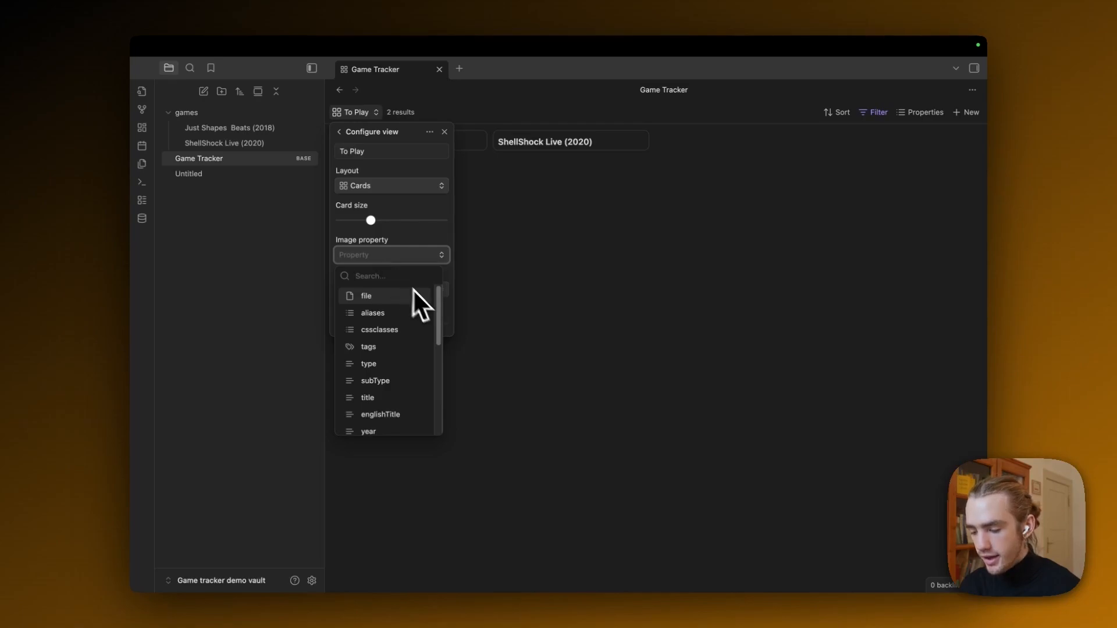
pyautogui.moveTo(439, 305); pyautogui.dragTo(429, 398)
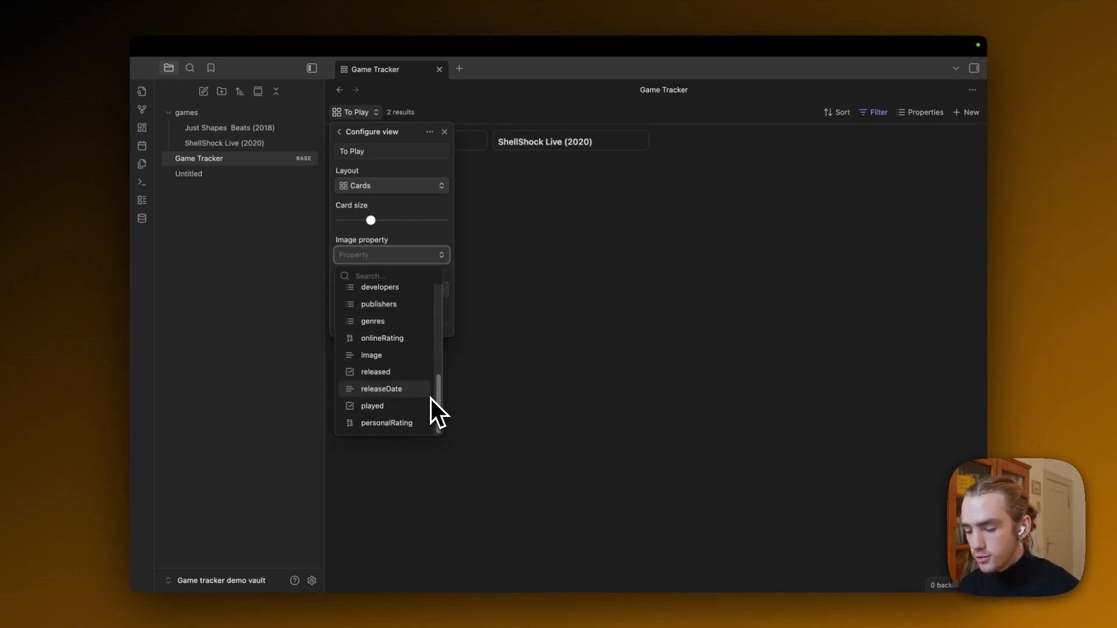
pyautogui.click(382, 358)
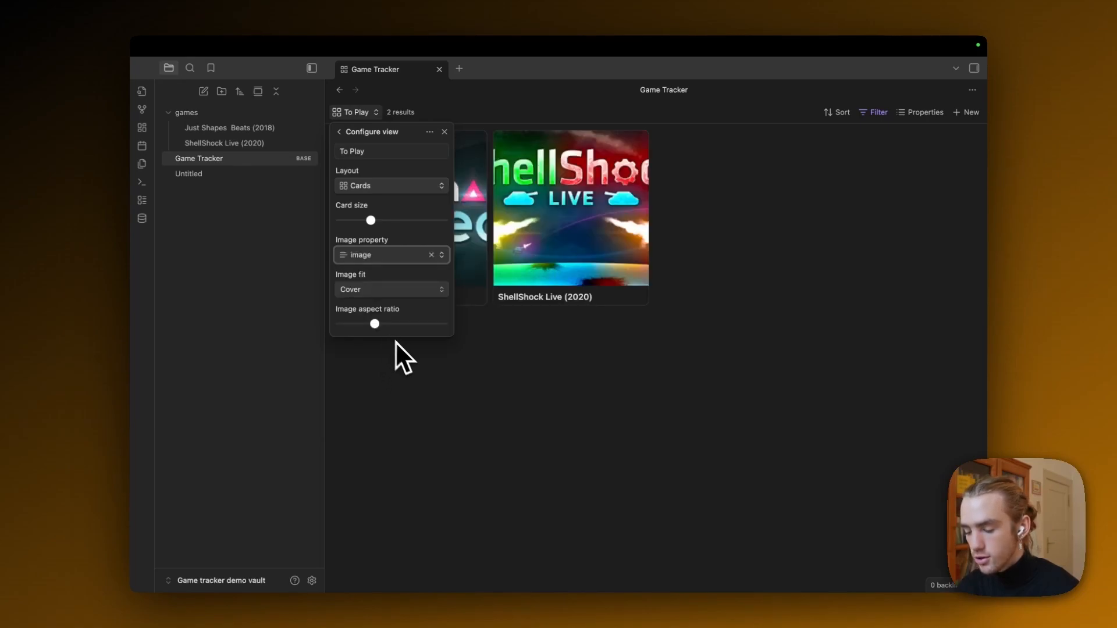
# Step: Keep Image fit on Cover and drag Image aspect ratio to its minimum for wide covers
pyautogui.click(656, 415)
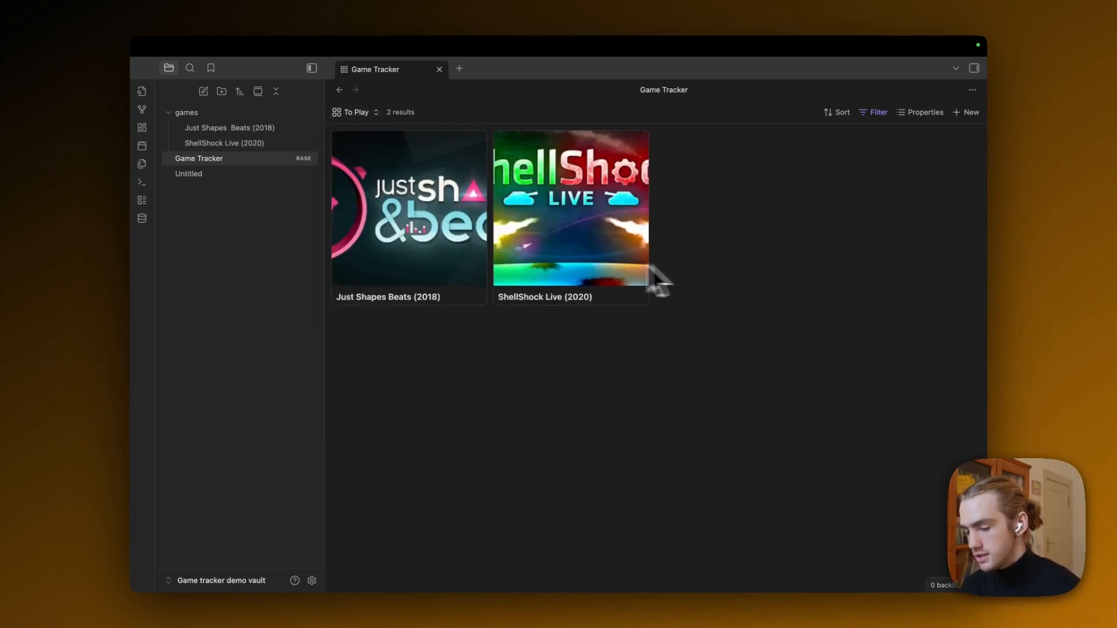
pyautogui.click(358, 113)
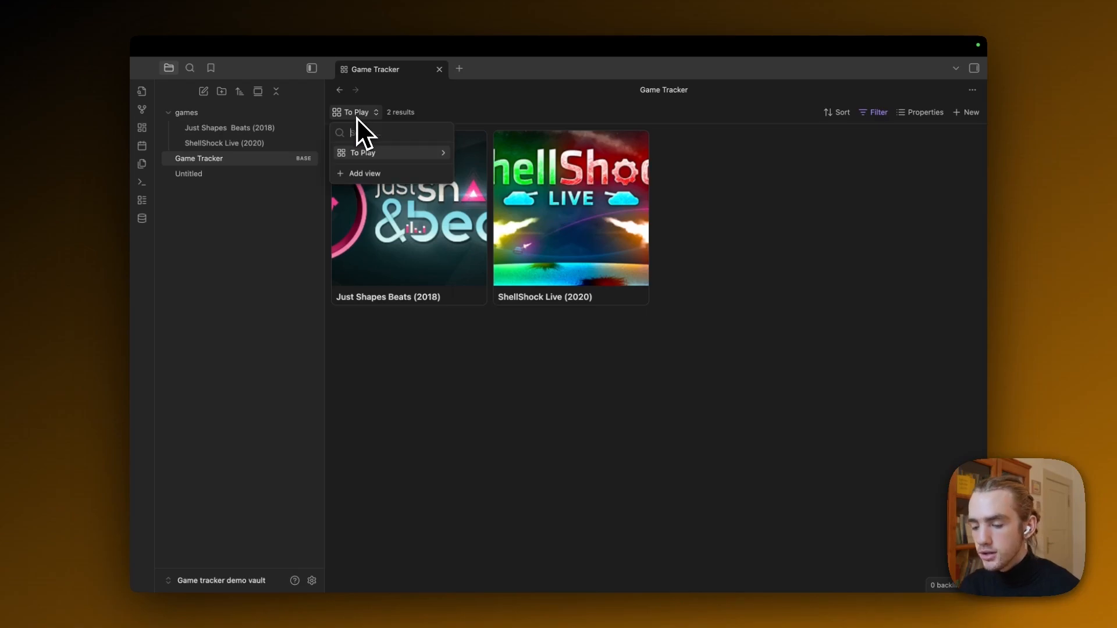
pyautogui.click(444, 154)
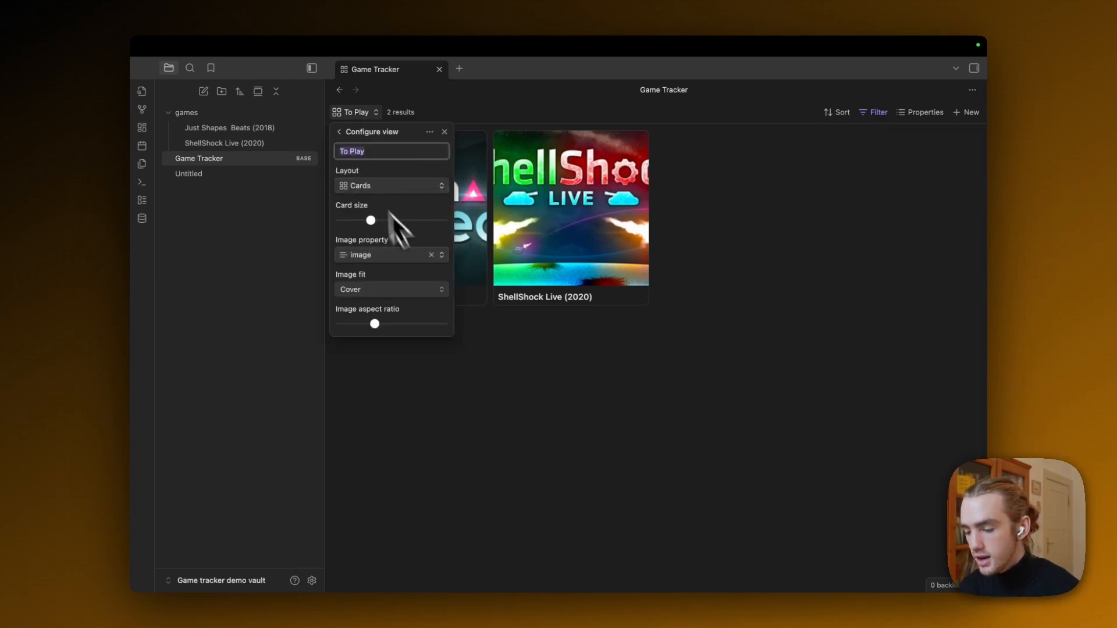
pyautogui.click(384, 289)
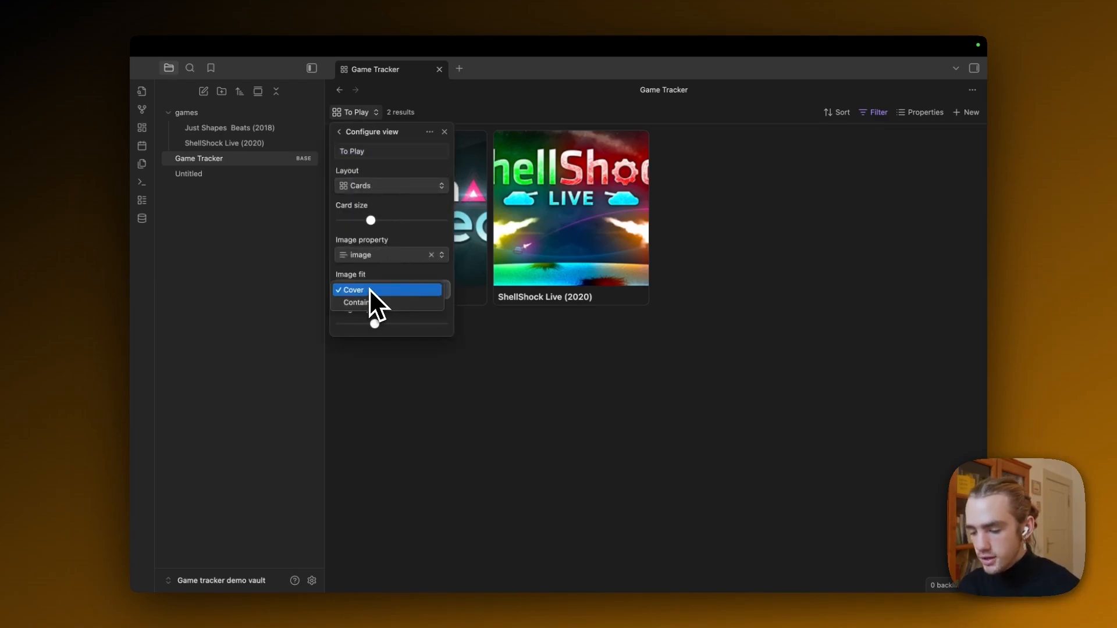
pyautogui.click(369, 289)
pyautogui.click(375, 325)
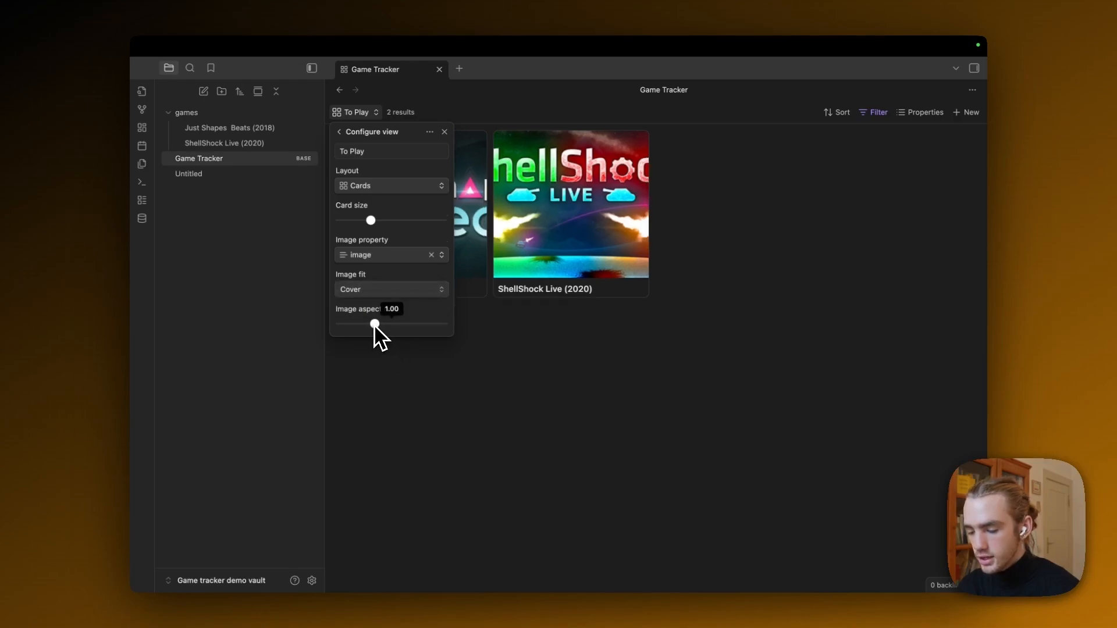
pyautogui.moveTo(375, 325)
pyautogui.mouseDown()
pyautogui.moveTo(405, 325)
pyautogui.moveTo(350, 325)
pyautogui.mouseUp()
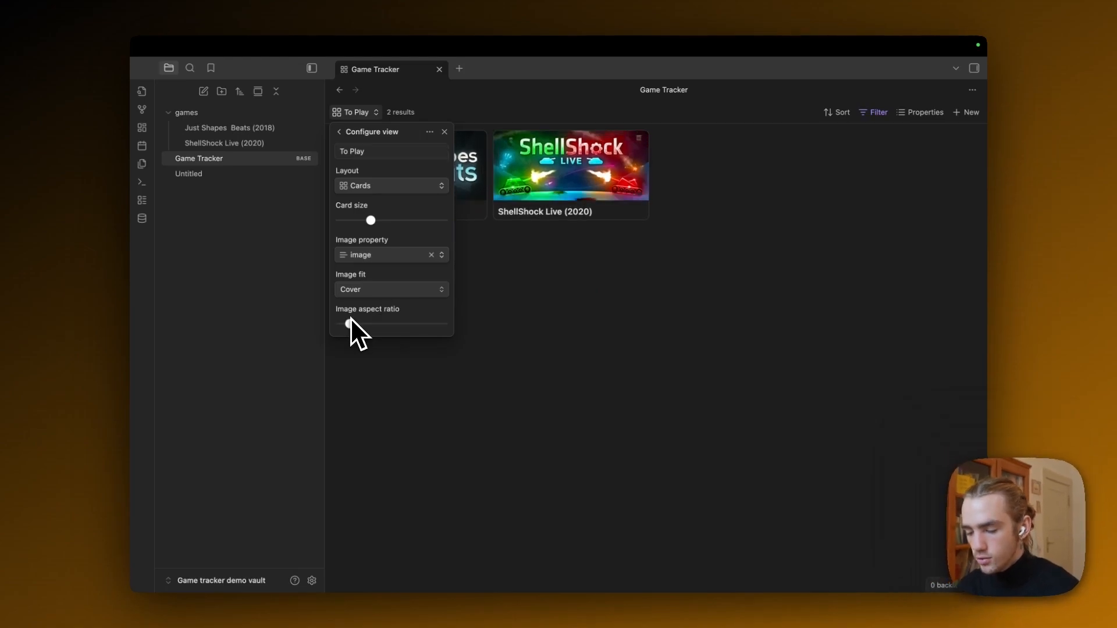
pyautogui.click(558, 293)
# Step: Adjust the To Play card size once more and close the view settings
pyautogui.click(358, 112)
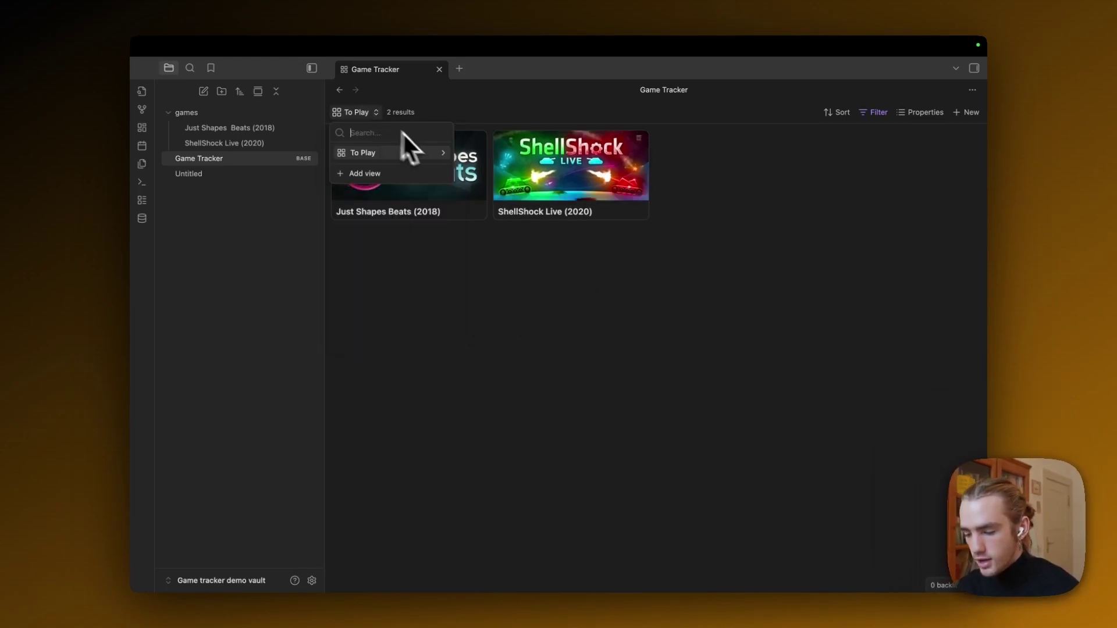
pyautogui.click(444, 153)
pyautogui.moveTo(371, 221); pyautogui.dragTo(387, 221)
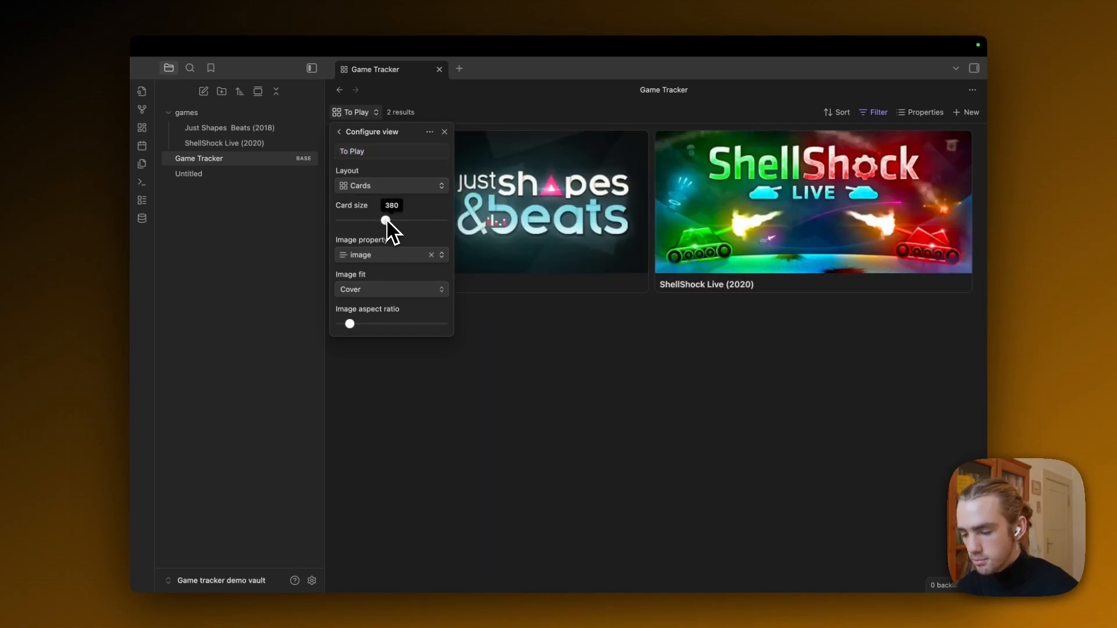
pyautogui.click(514, 114)
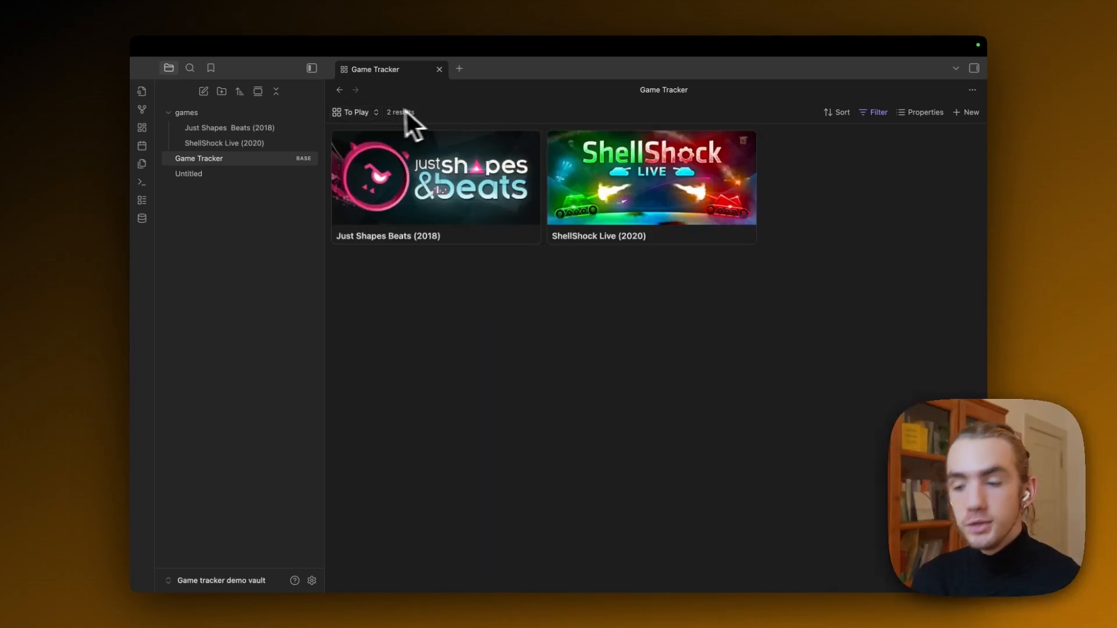
pyautogui.click(358, 114)
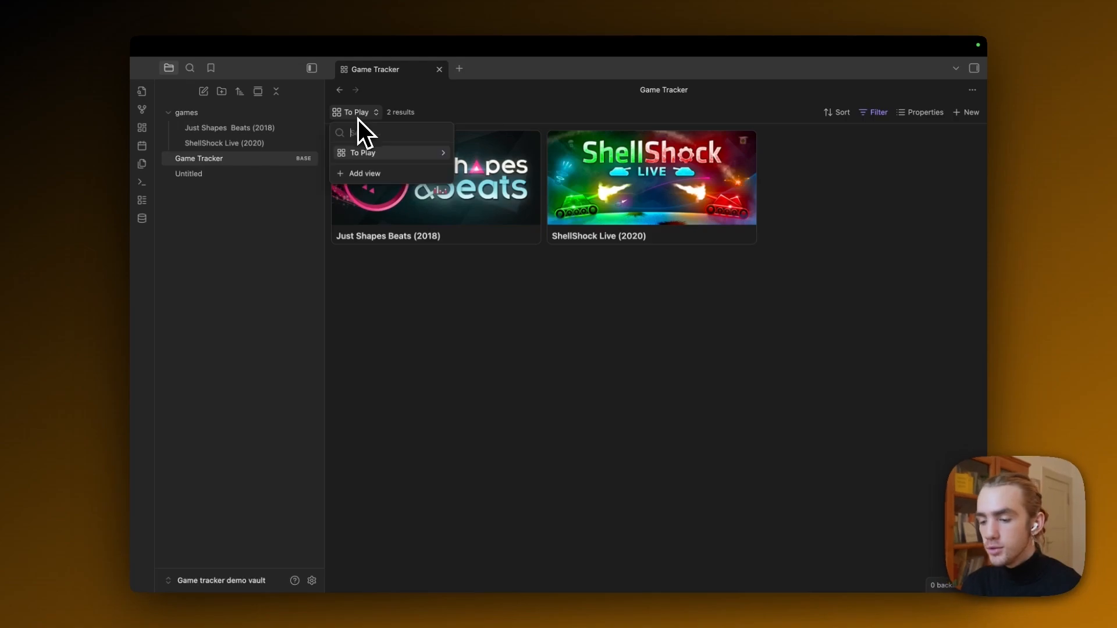
pyautogui.click(541, 120)
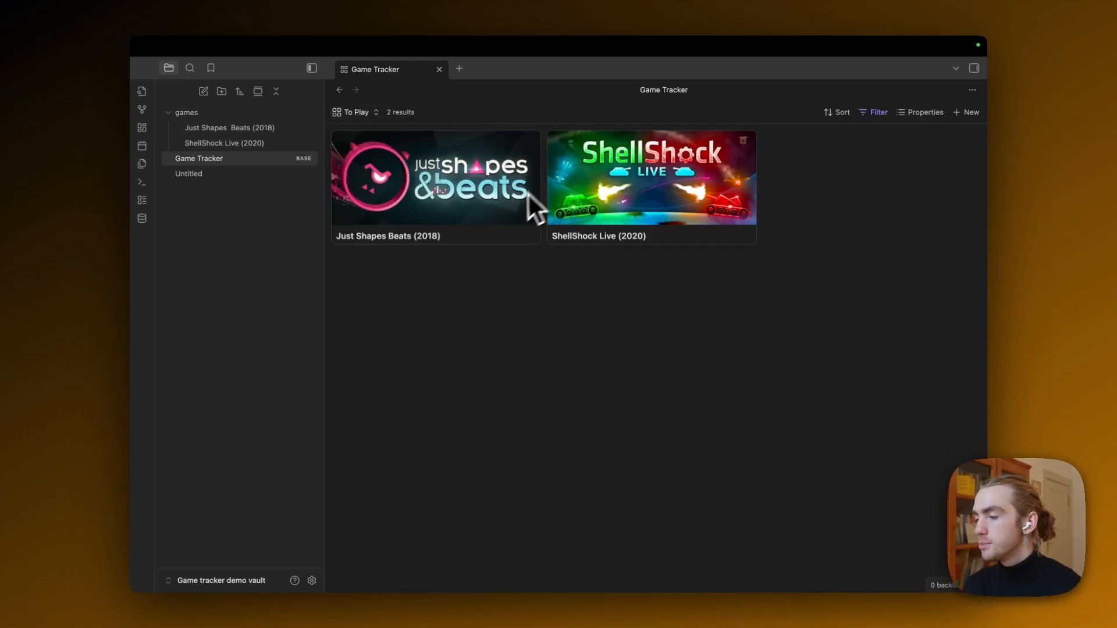
# Step: Review the Just Shapes Beats note and return to the Game Tracker base
pyautogui.click(491, 205)
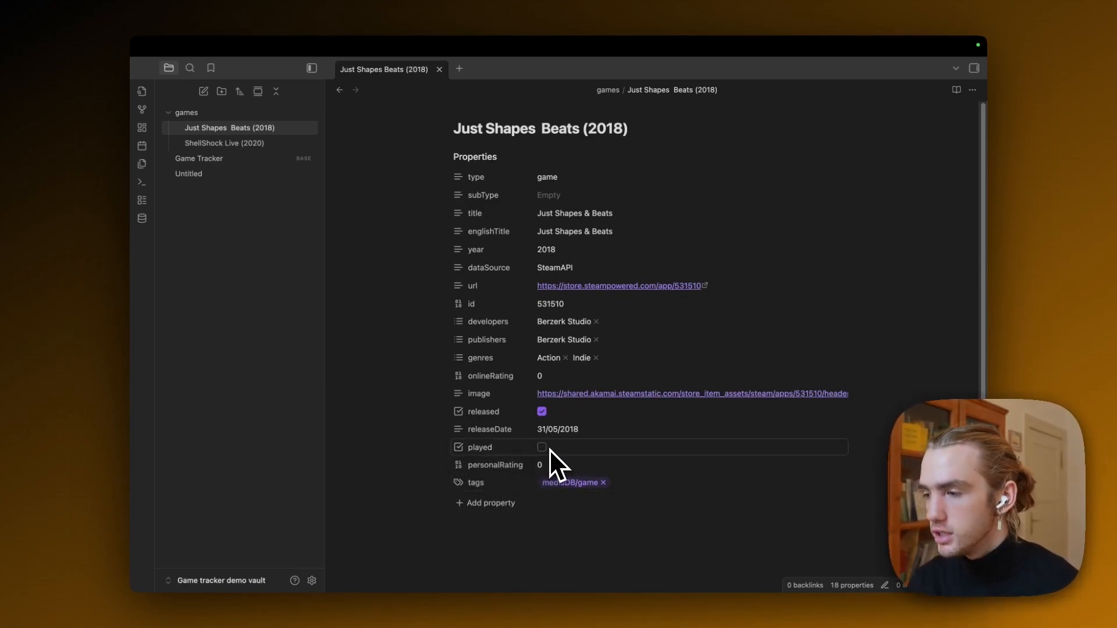
pyautogui.click(235, 162)
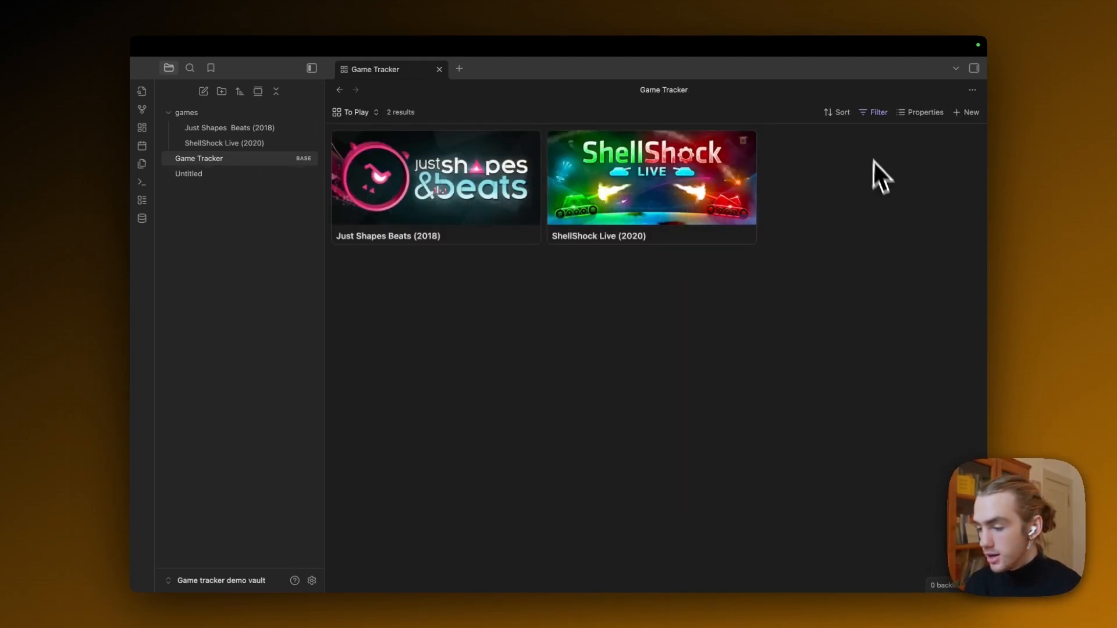
# Step: Add a To Play filter requiring the played property to be unchecked
pyautogui.click(878, 114)
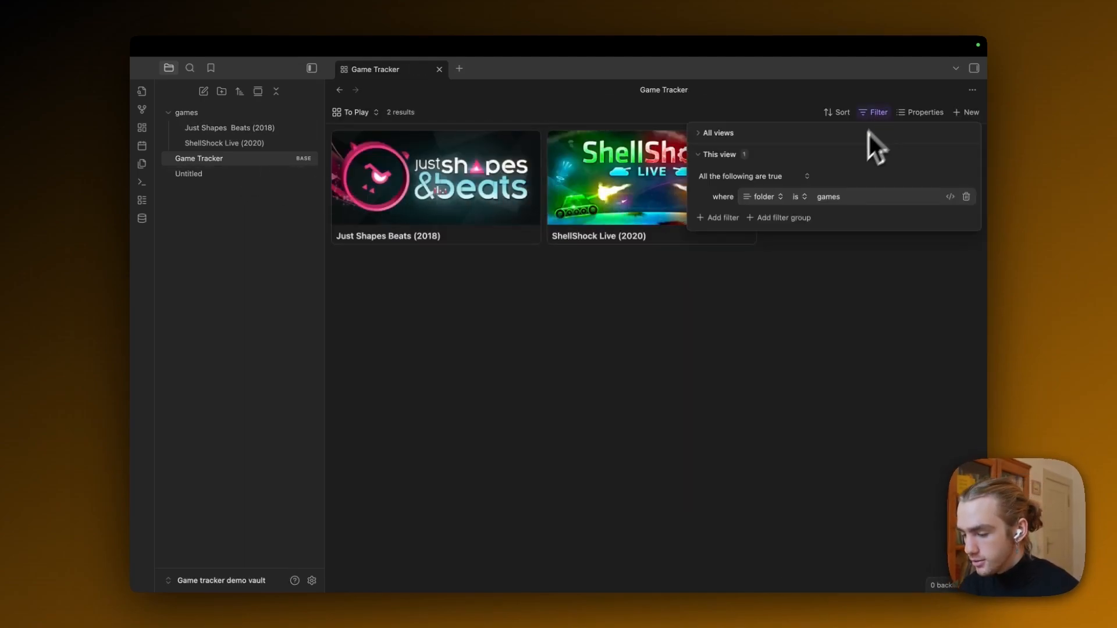
pyautogui.click(726, 219)
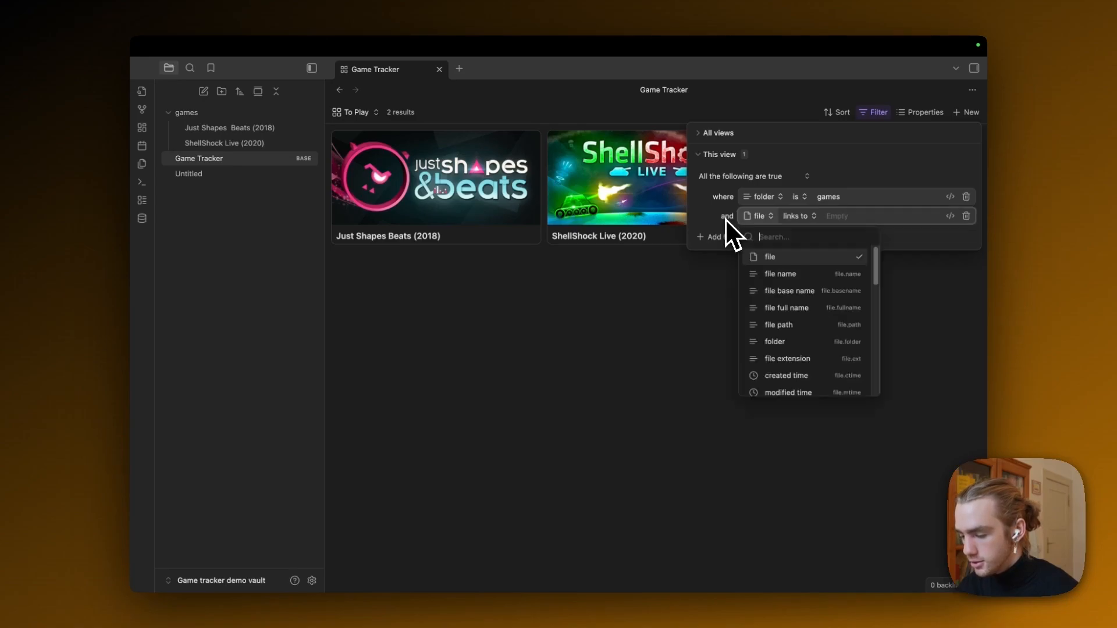
pyautogui.write('played')
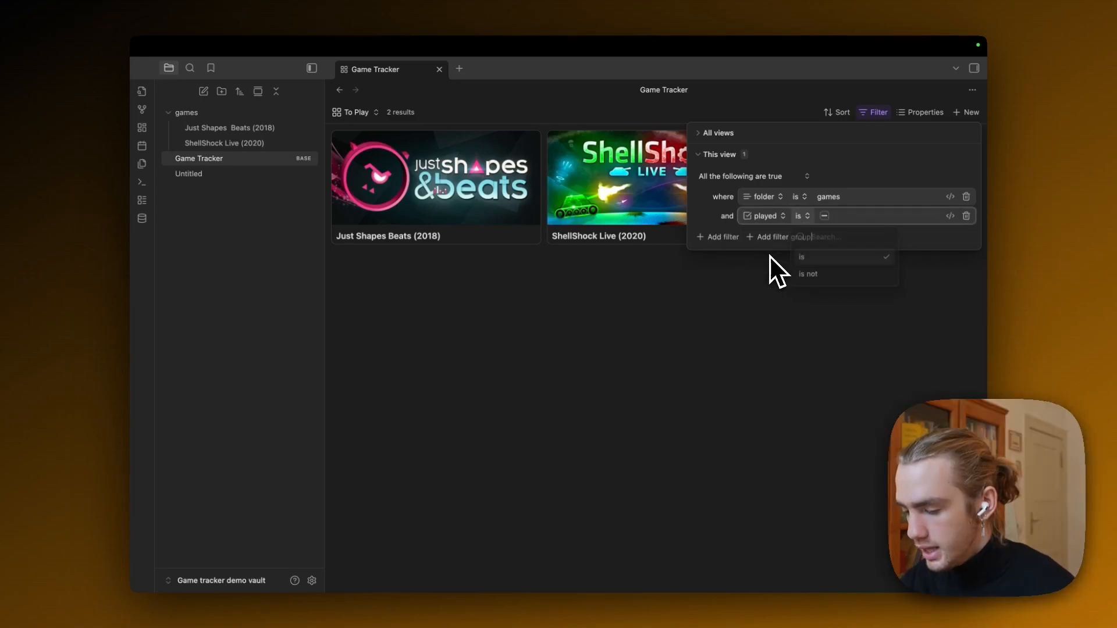
pyautogui.click(769, 255)
pyautogui.click(824, 216)
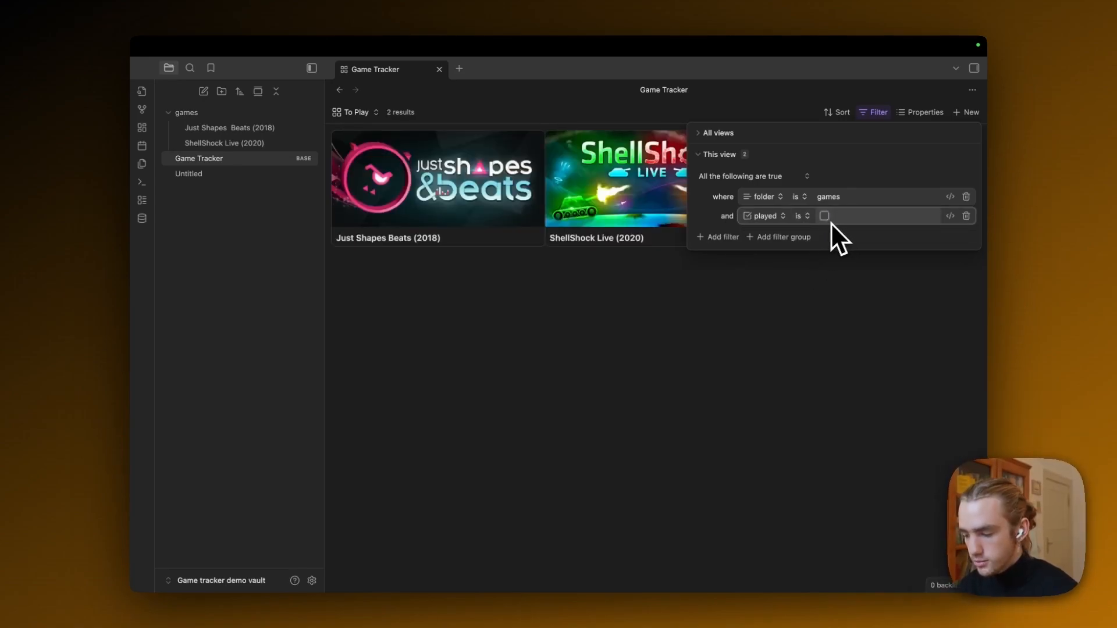
pyautogui.click(808, 269)
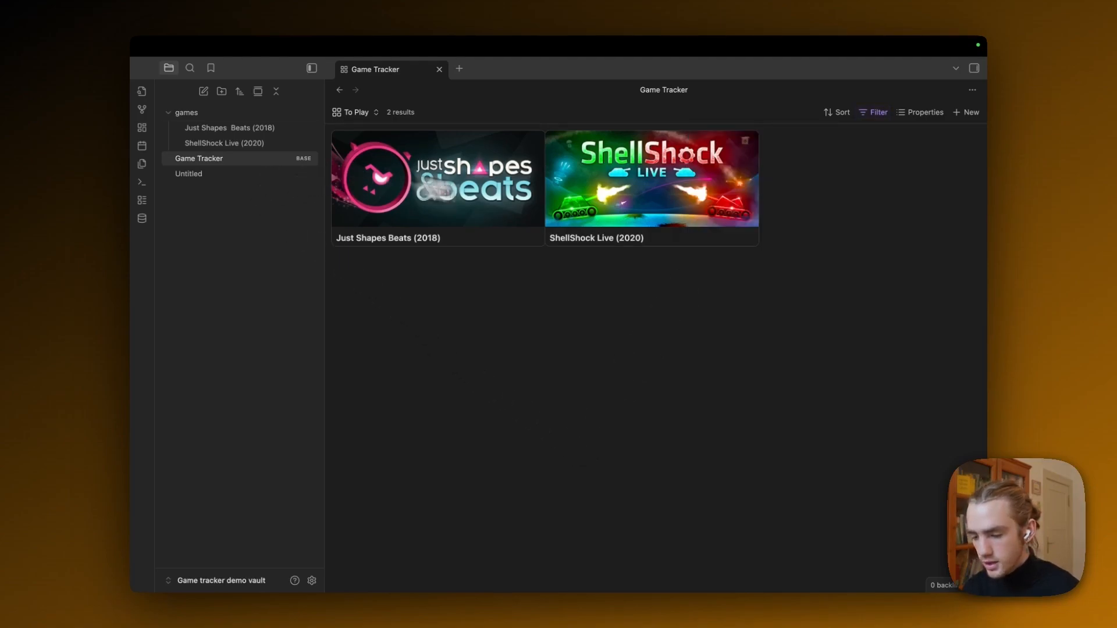
# Step: Mark ShellShock Live as played so To Play lists only Just Shapes Beats (2018)
pyautogui.click(641, 193)
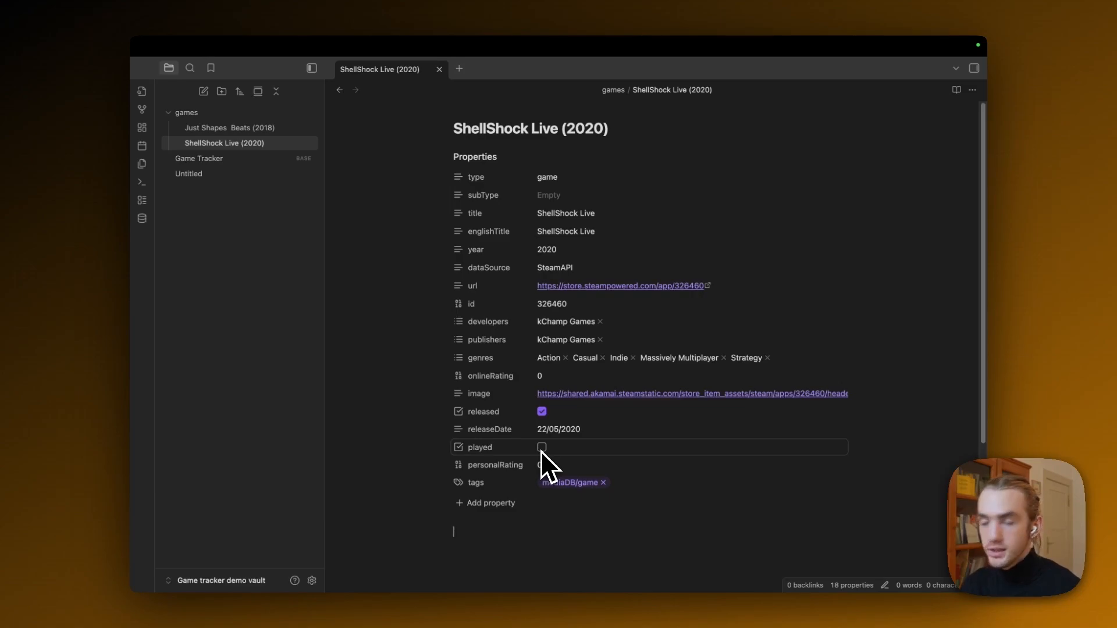
pyautogui.click(541, 448)
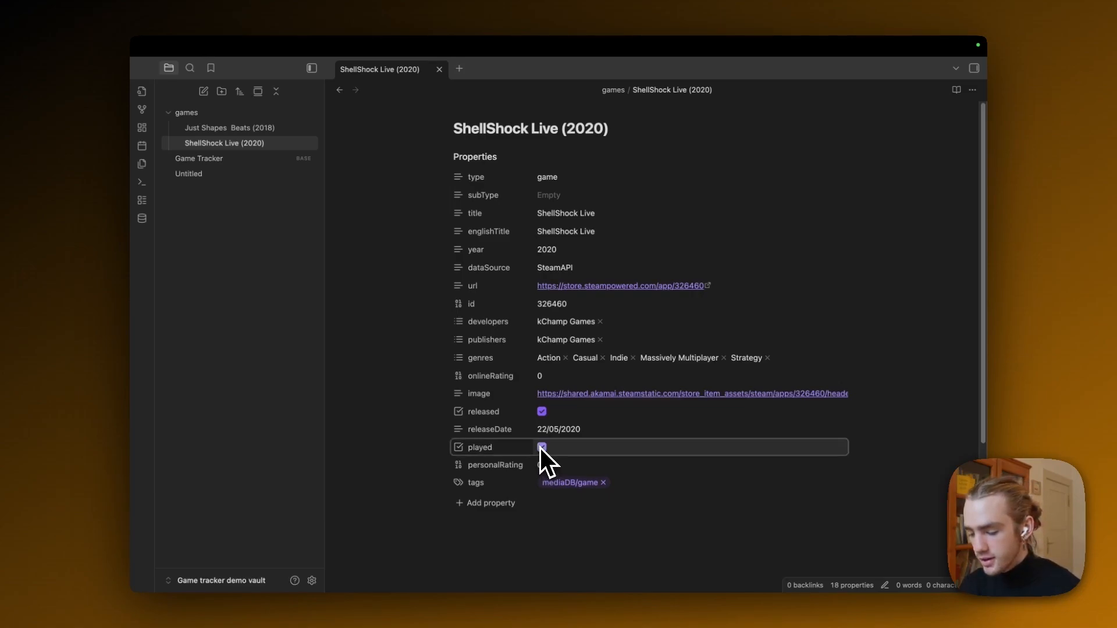
pyautogui.click(235, 166)
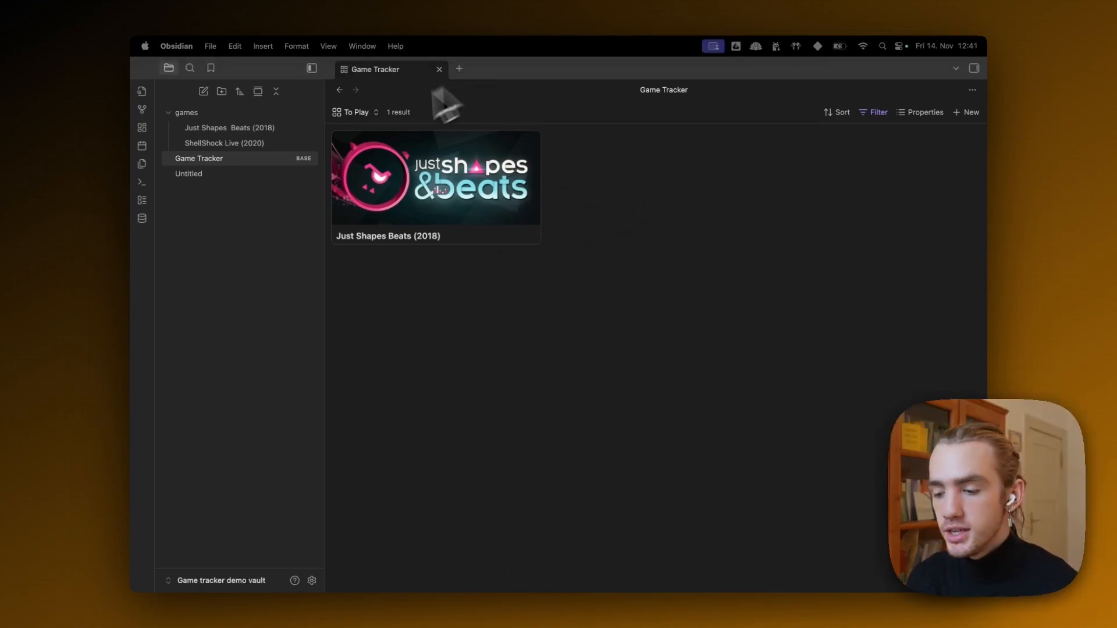
# Step: Duplicate the To Play view as a new view named Beaten
pyautogui.click(359, 112)
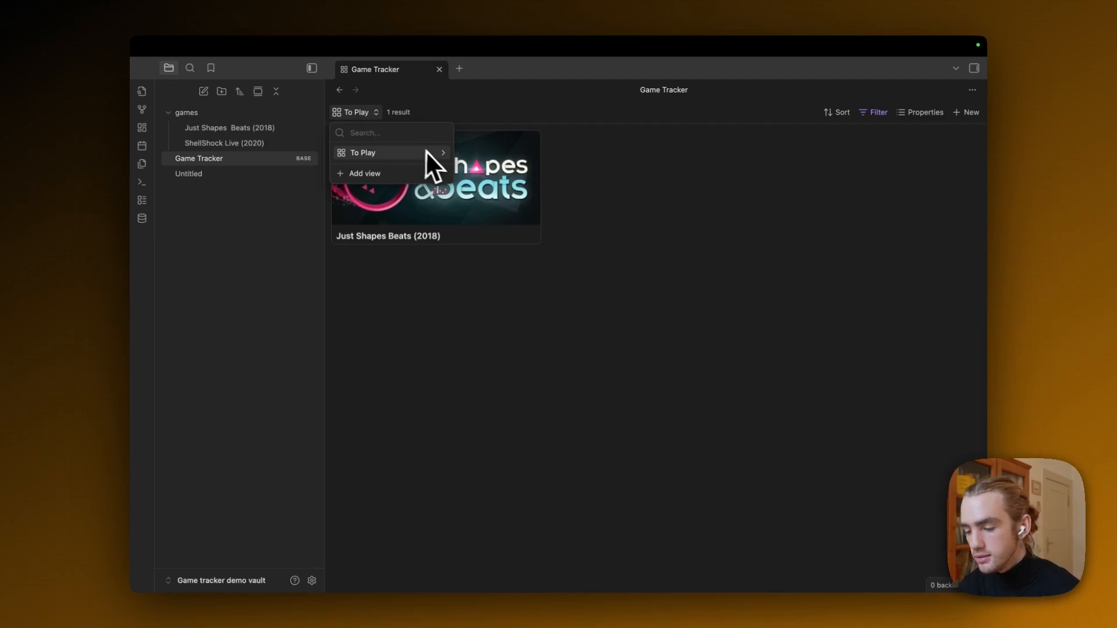
pyautogui.click(445, 155)
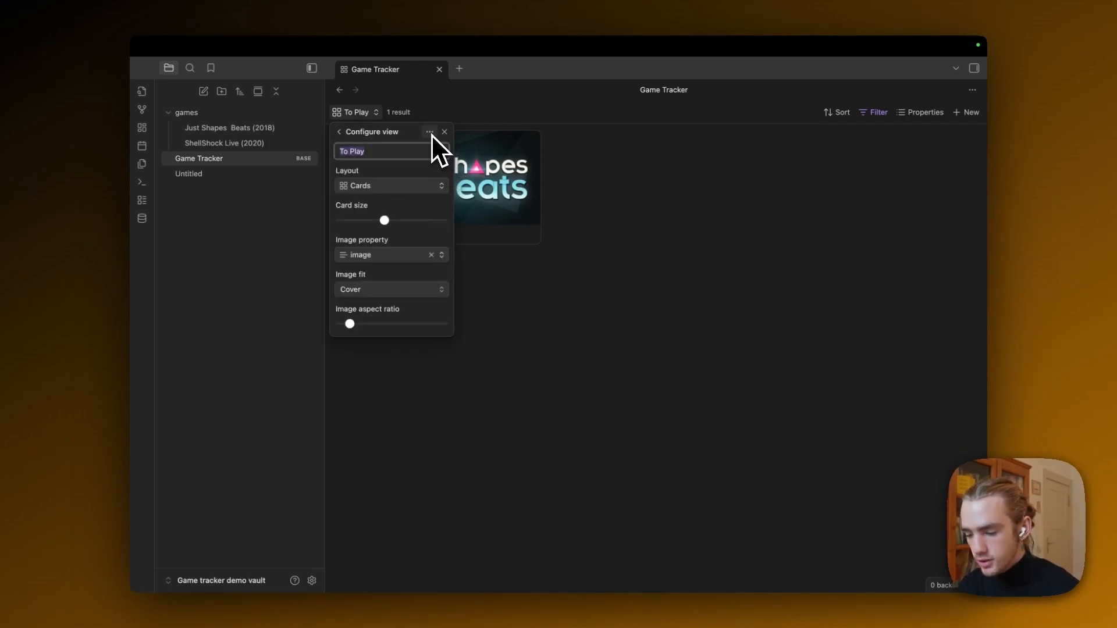
pyautogui.click(431, 134)
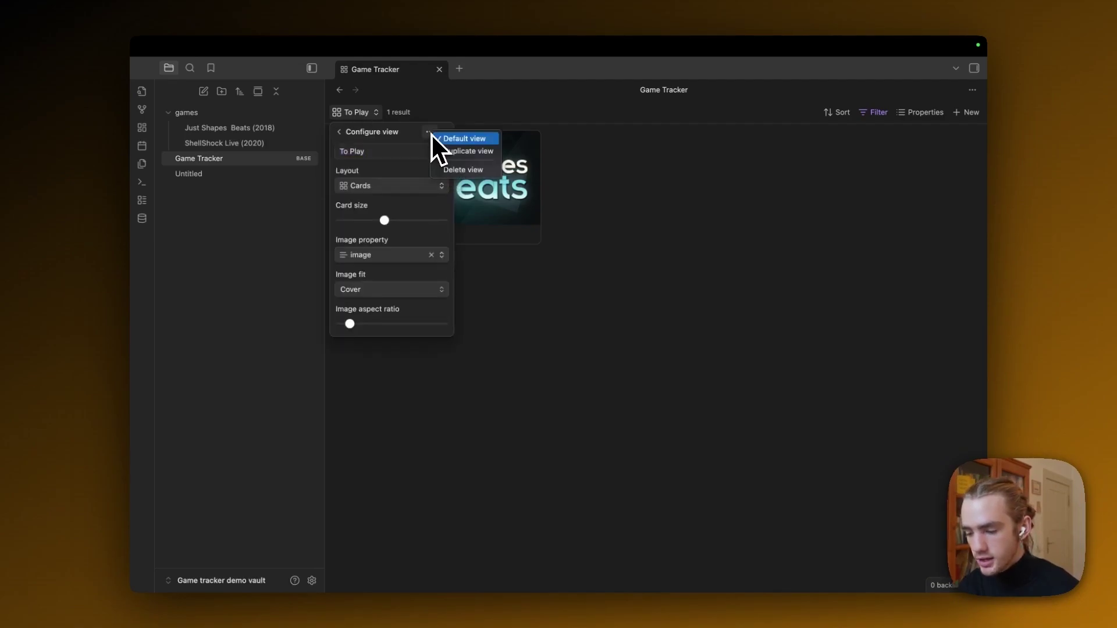
pyautogui.click(458, 151)
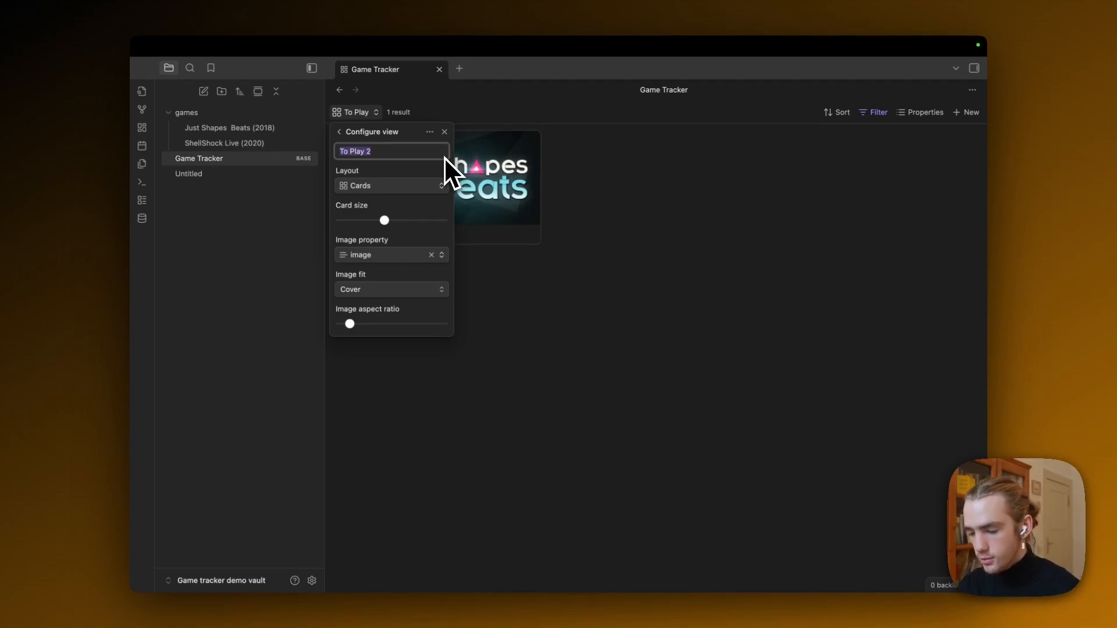
pyautogui.write('Beaten')
pyautogui.press('Return')
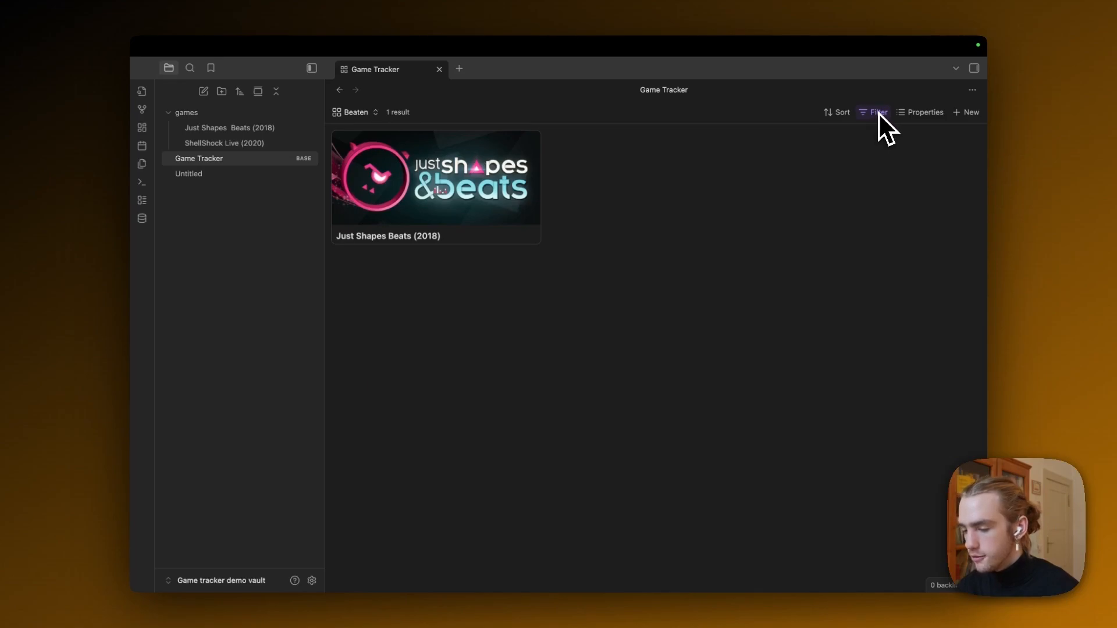
# Step: Switch between the To Play and Beaten views to compare them, ending on Beaten
pyautogui.click(357, 111)
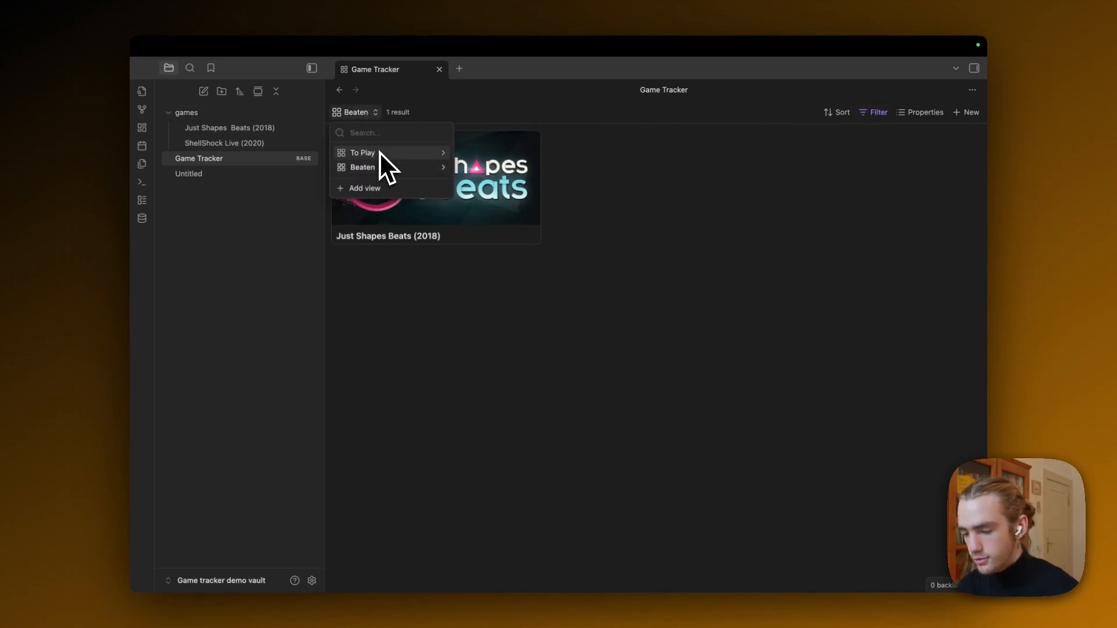
pyautogui.click(379, 151)
pyautogui.click(357, 112)
pyautogui.click(366, 167)
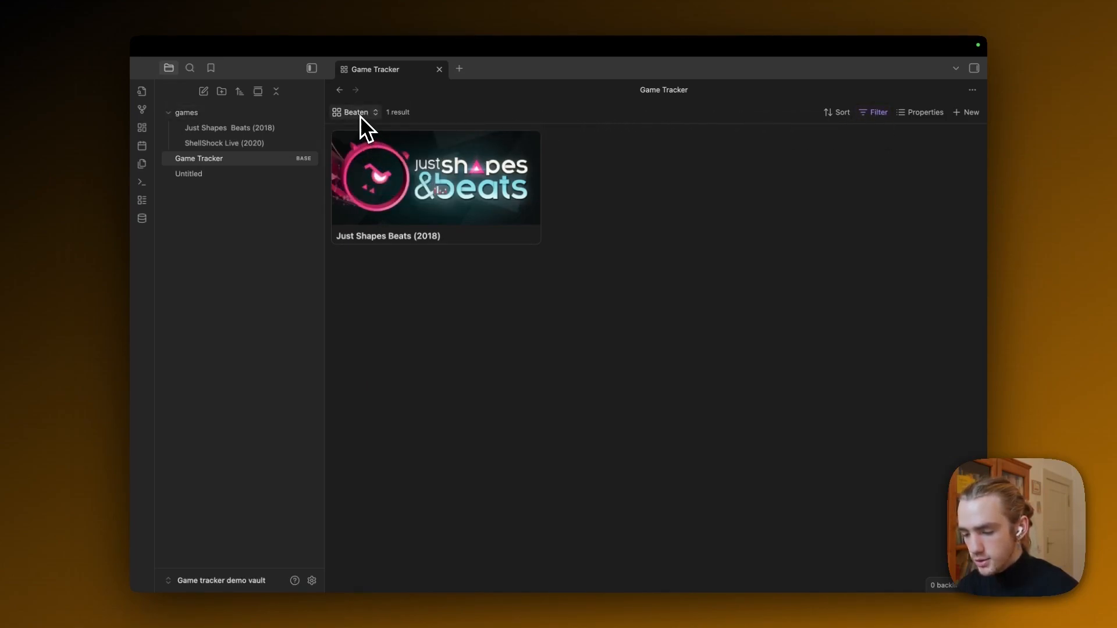
pyautogui.click(356, 112)
pyautogui.click(366, 167)
pyautogui.click(356, 112)
pyautogui.click(376, 152)
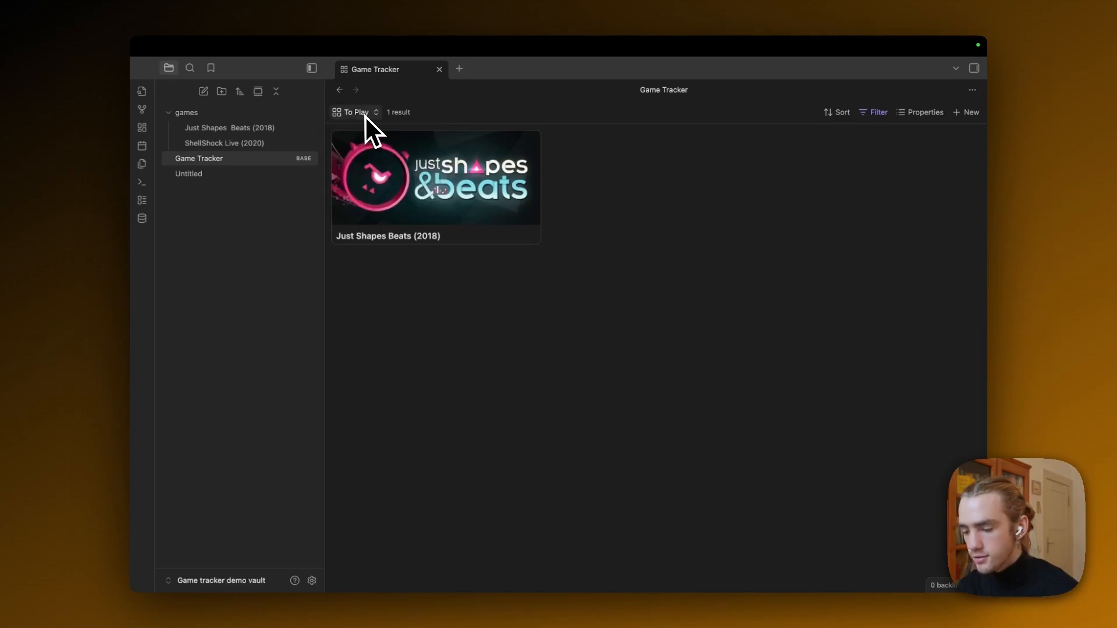
pyautogui.click(365, 116)
pyautogui.click(373, 169)
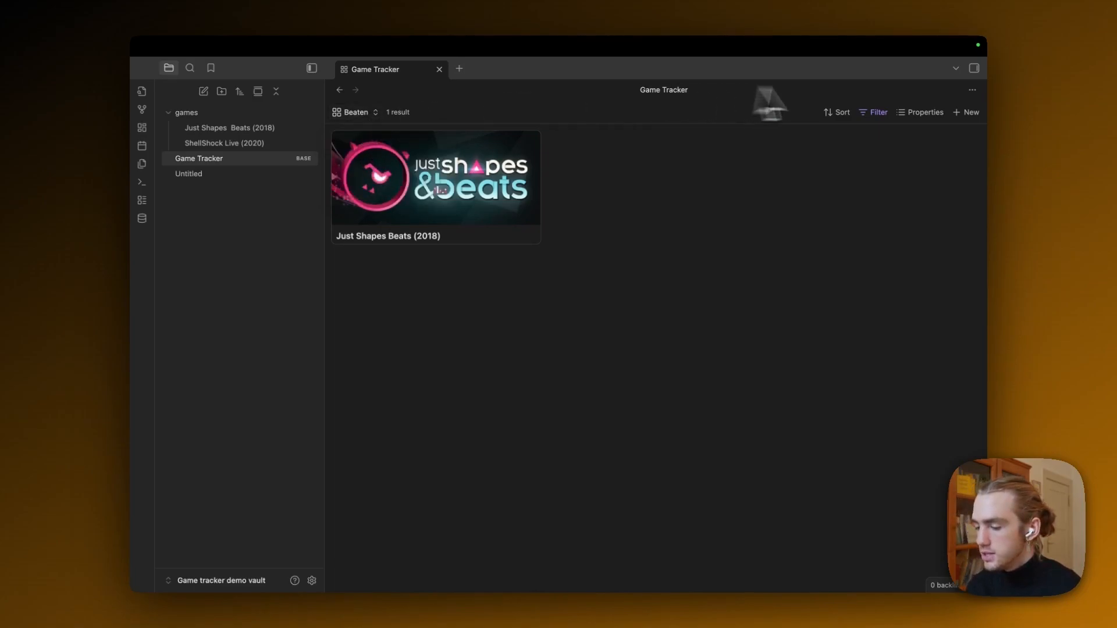
# Step: Filter Beaten to games with played checked, so it shows only ShellShock Live
pyautogui.click(874, 116)
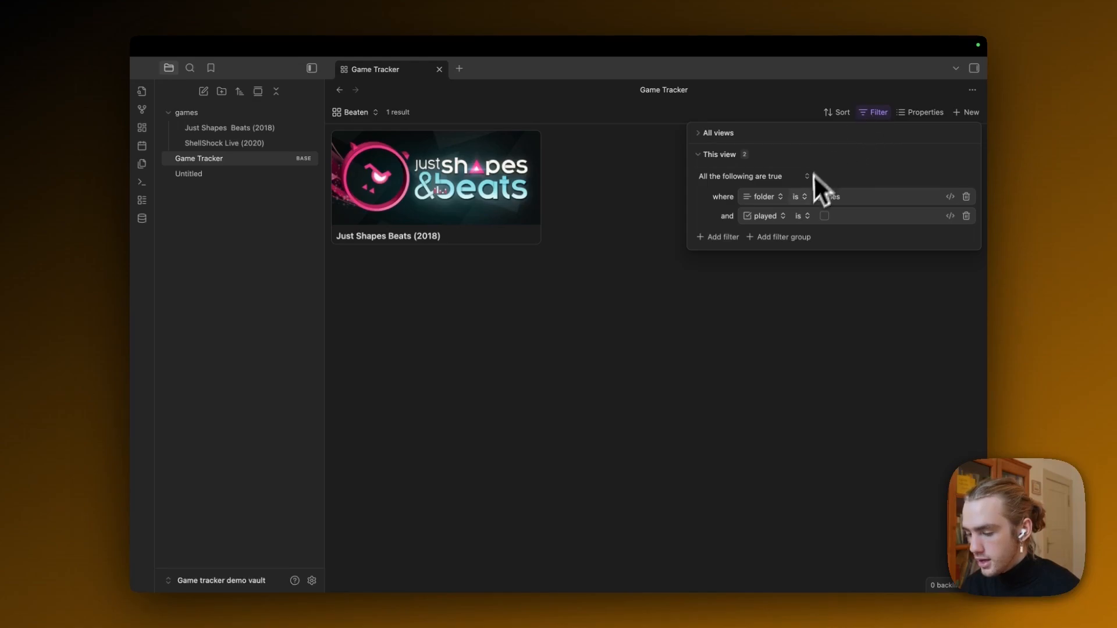
pyautogui.click(823, 217)
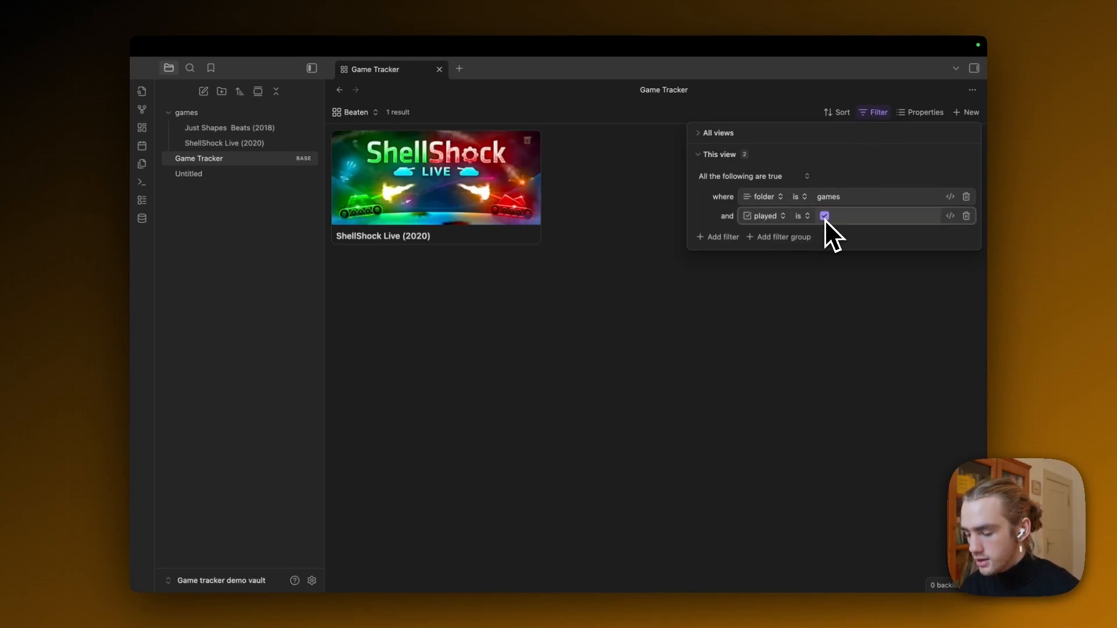
pyautogui.click(788, 291)
pyautogui.click(374, 113)
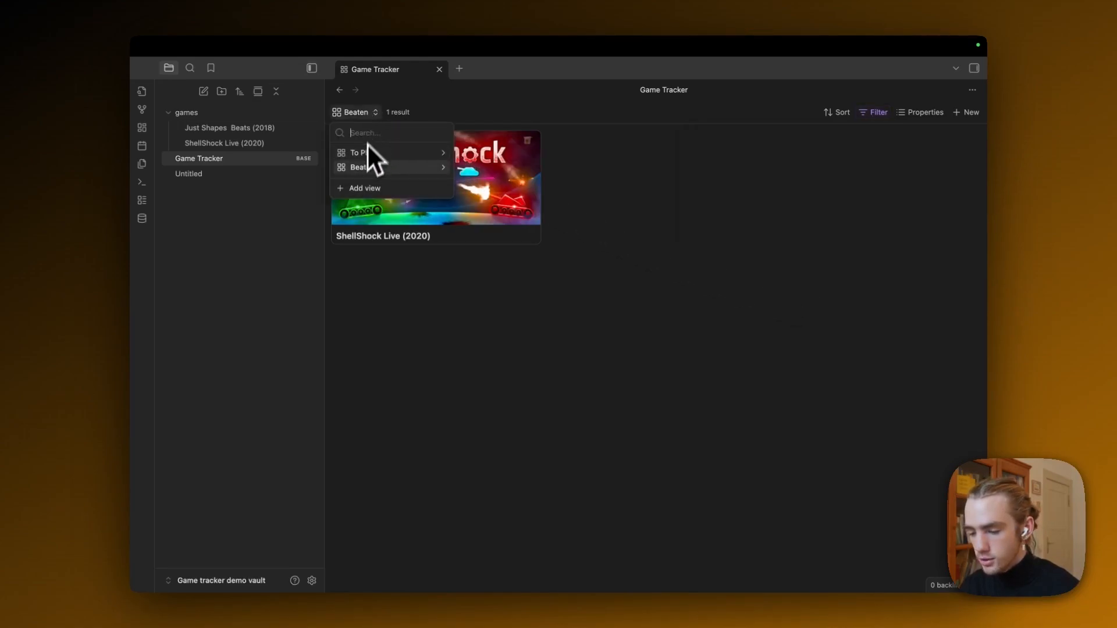
pyautogui.click(376, 153)
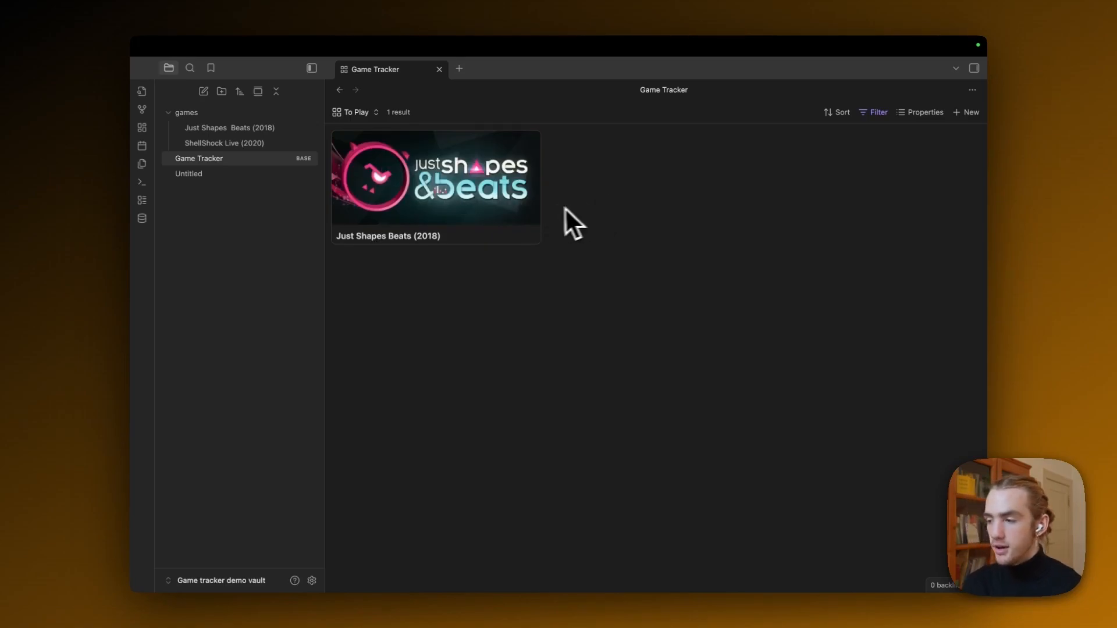
pyautogui.click(356, 118)
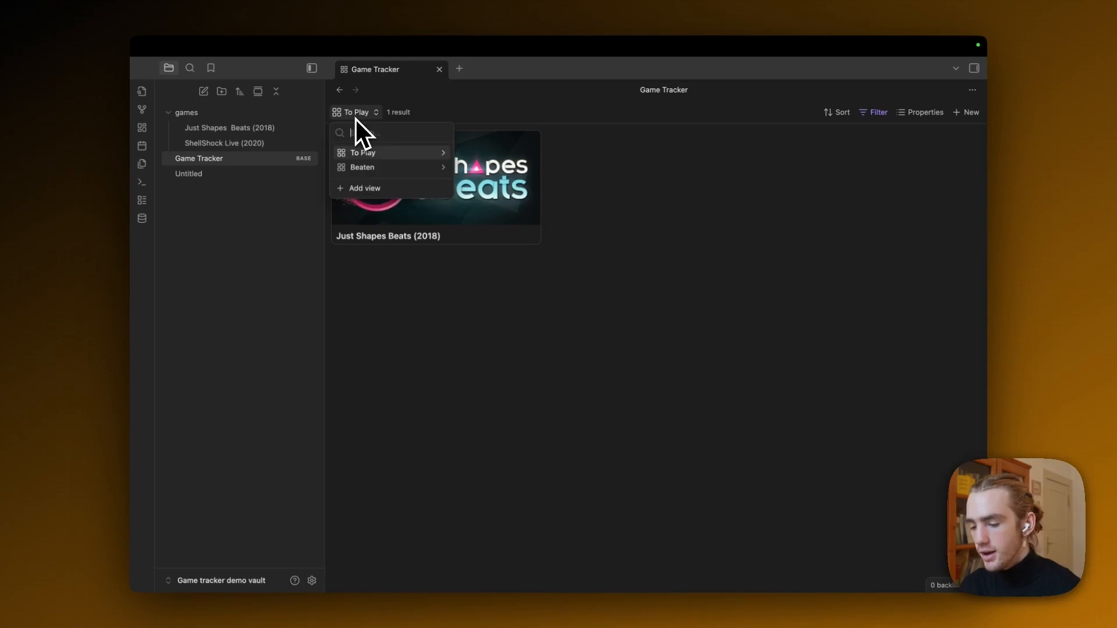
pyautogui.click(409, 171)
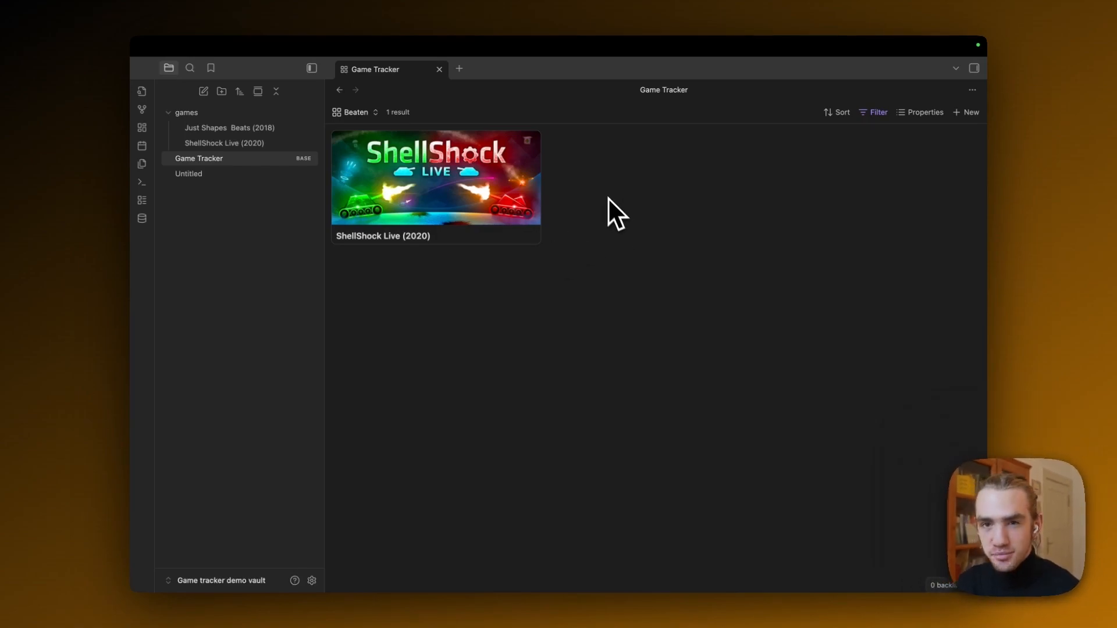
# Step: Show the personalRating property on the Beaten view cards
pyautogui.hotkey('ctrl', 'z')
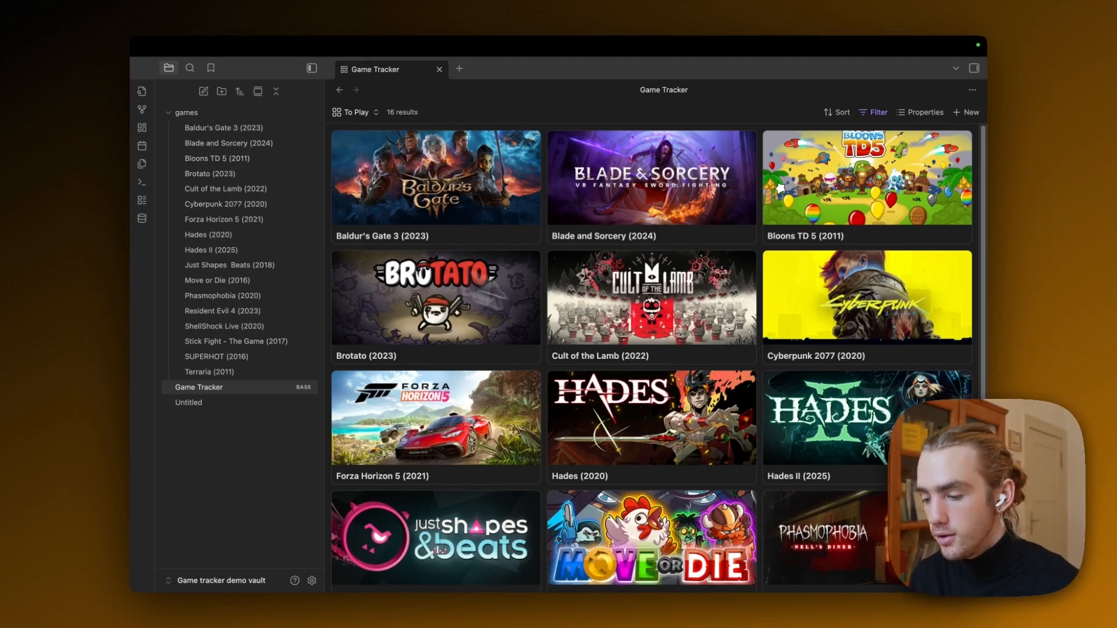
pyautogui.click(366, 117)
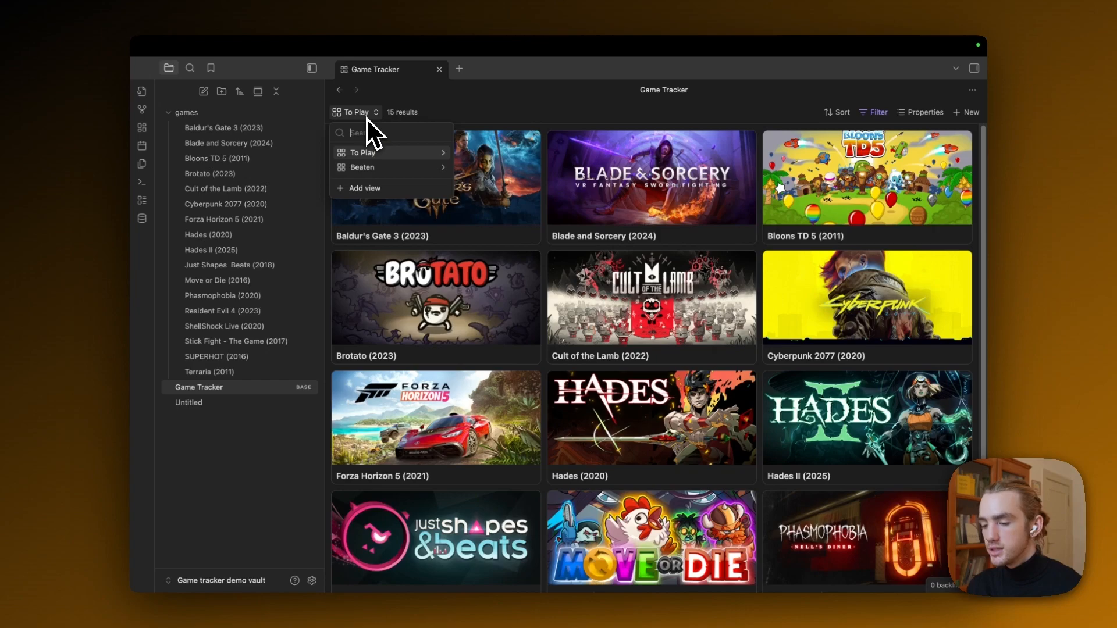
pyautogui.click(383, 165)
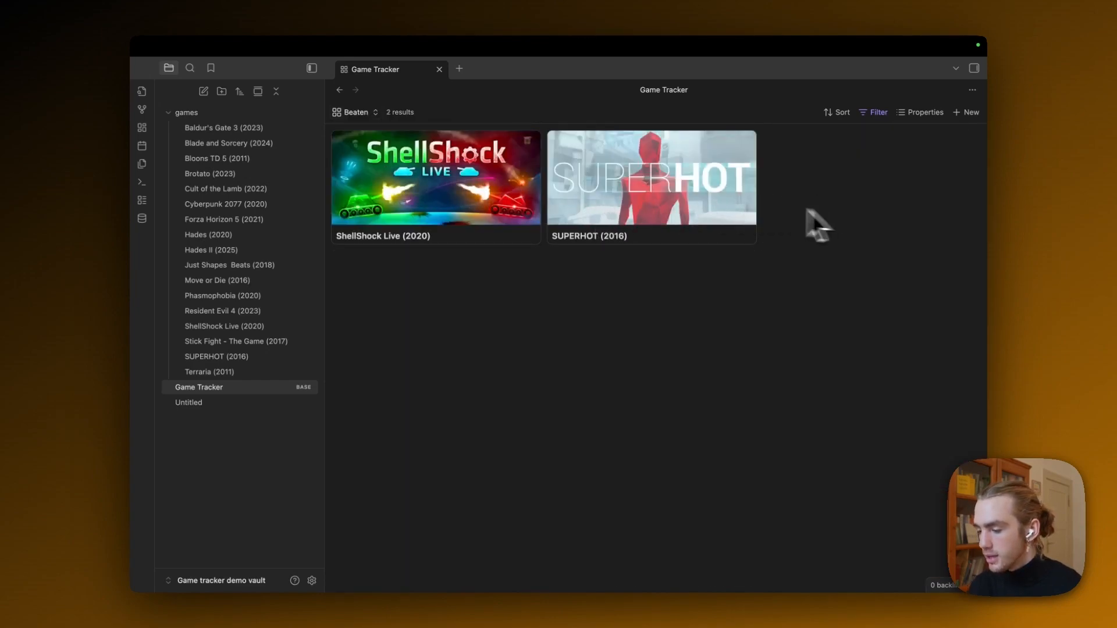
pyautogui.click(916, 116)
pyautogui.scroll(-1, 881, 411)
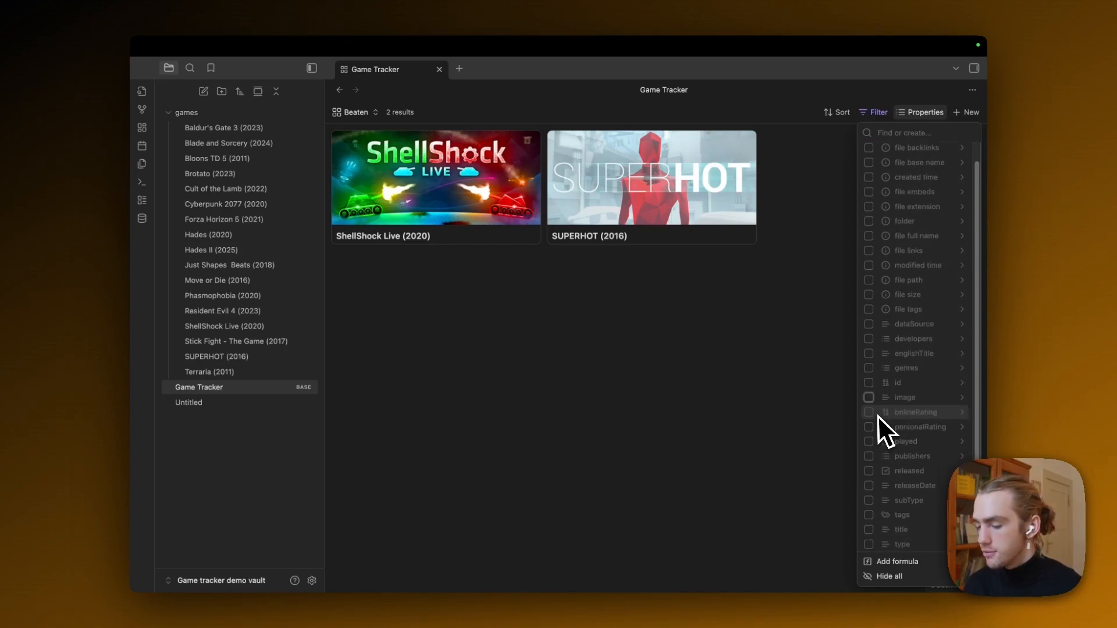
pyautogui.scroll(2, 881, 393)
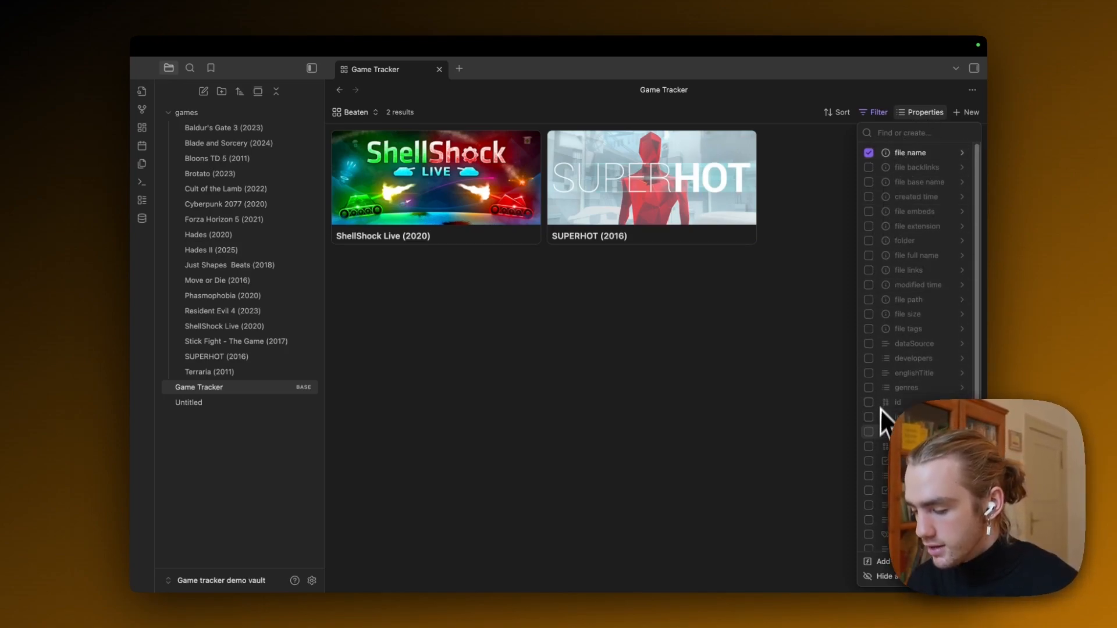
pyautogui.click(869, 461)
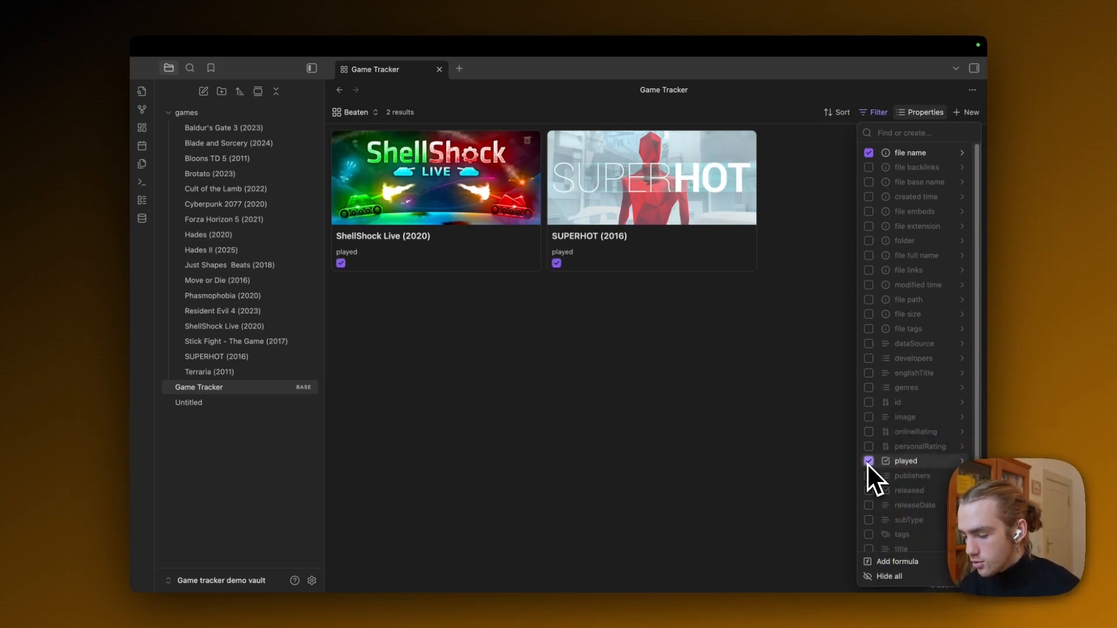
pyautogui.click(872, 462)
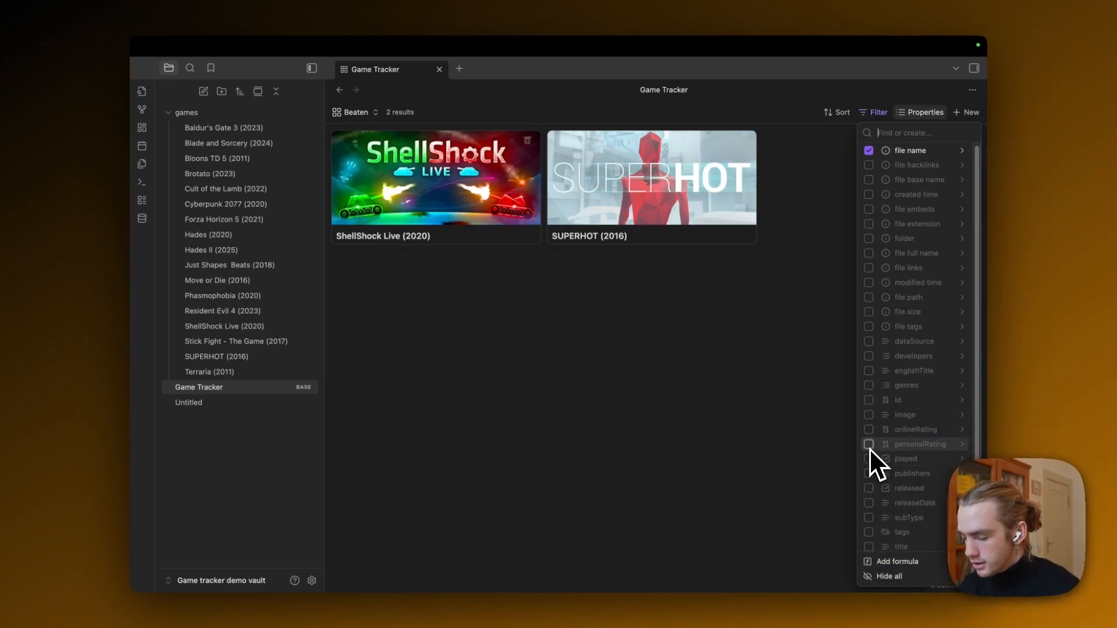
pyautogui.click(869, 448)
pyautogui.click(609, 384)
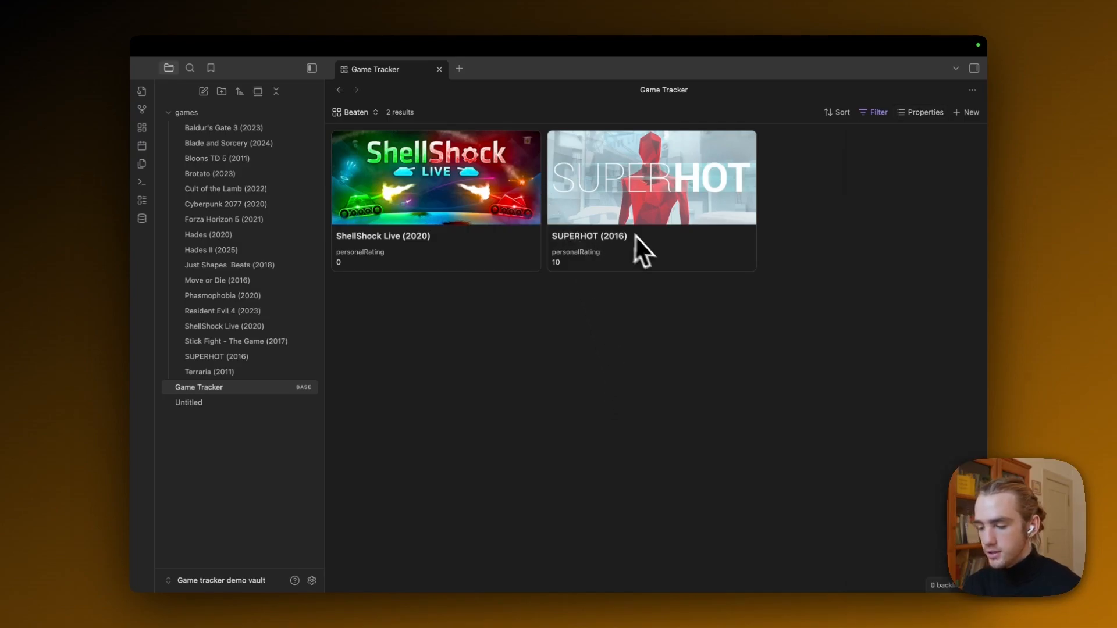
# Step: Set ShellShock Live's personalRating to 9 and return to Game Tracker
pyautogui.click(475, 187)
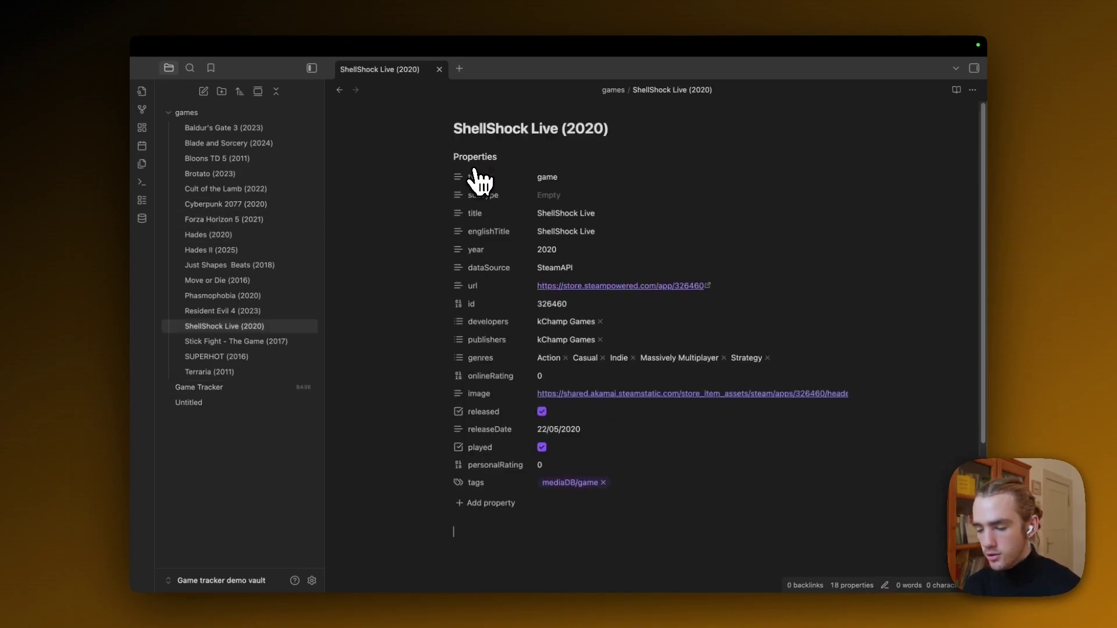
pyautogui.click(556, 464)
pyautogui.press('BackSpace')
pyautogui.write('9')
pyautogui.hotkey('alt', 'Left')
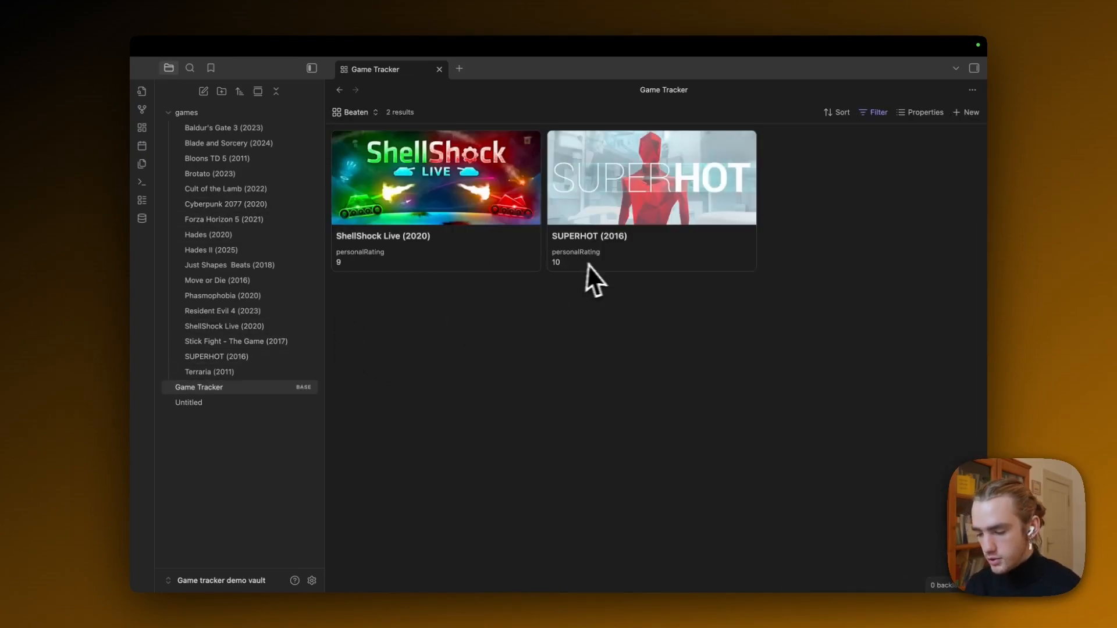
# Step: Reorder card properties so file name appears below the personal rating
pyautogui.click(922, 112)
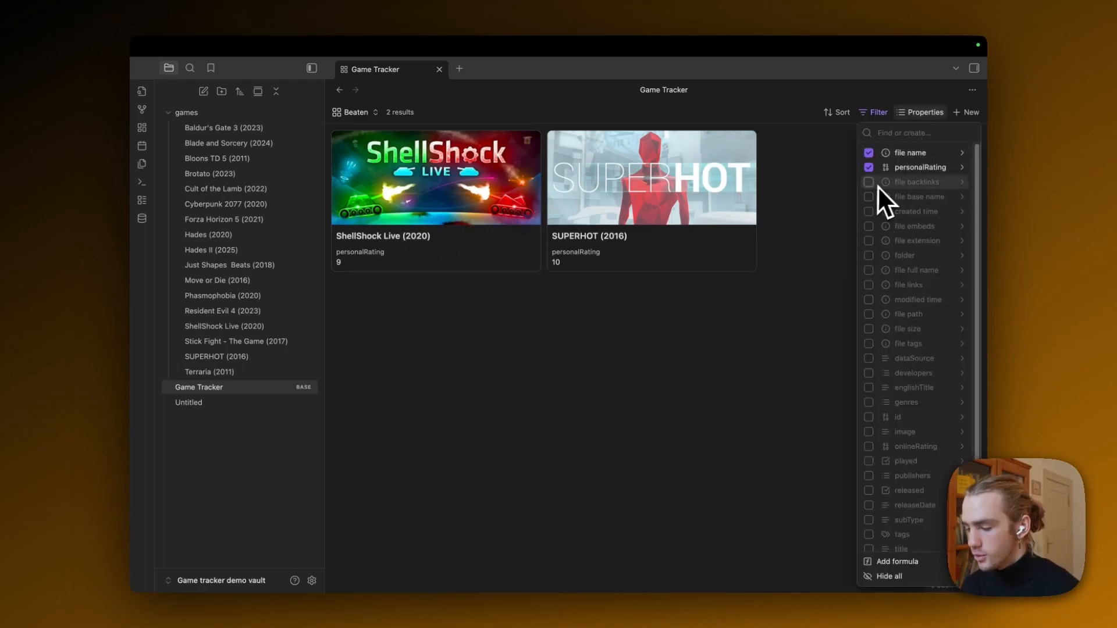
pyautogui.click(869, 155)
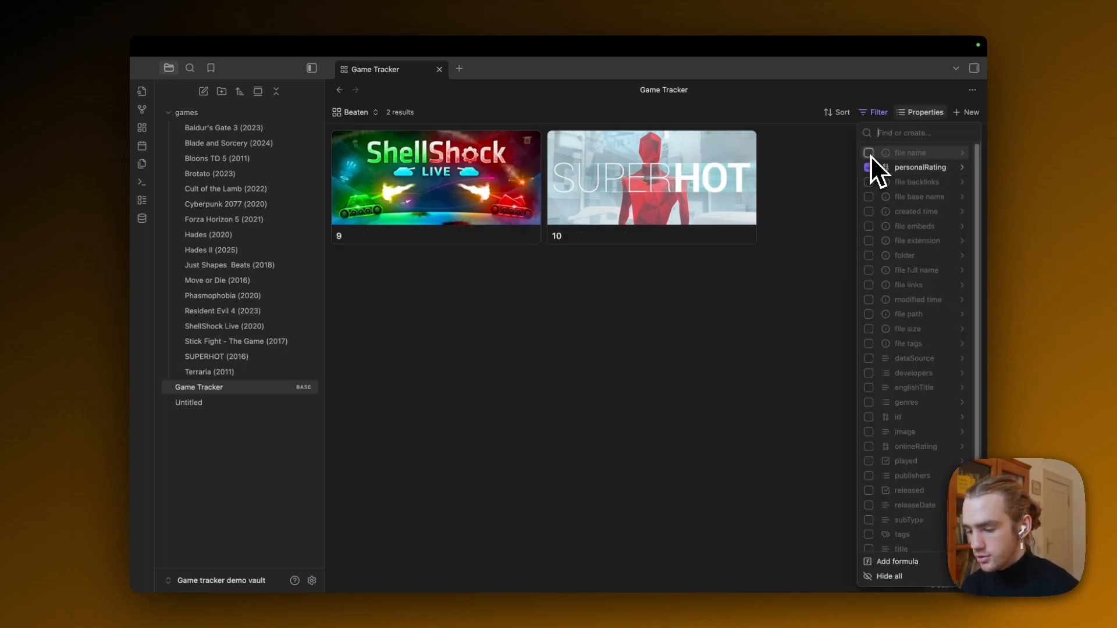
pyautogui.click(870, 156)
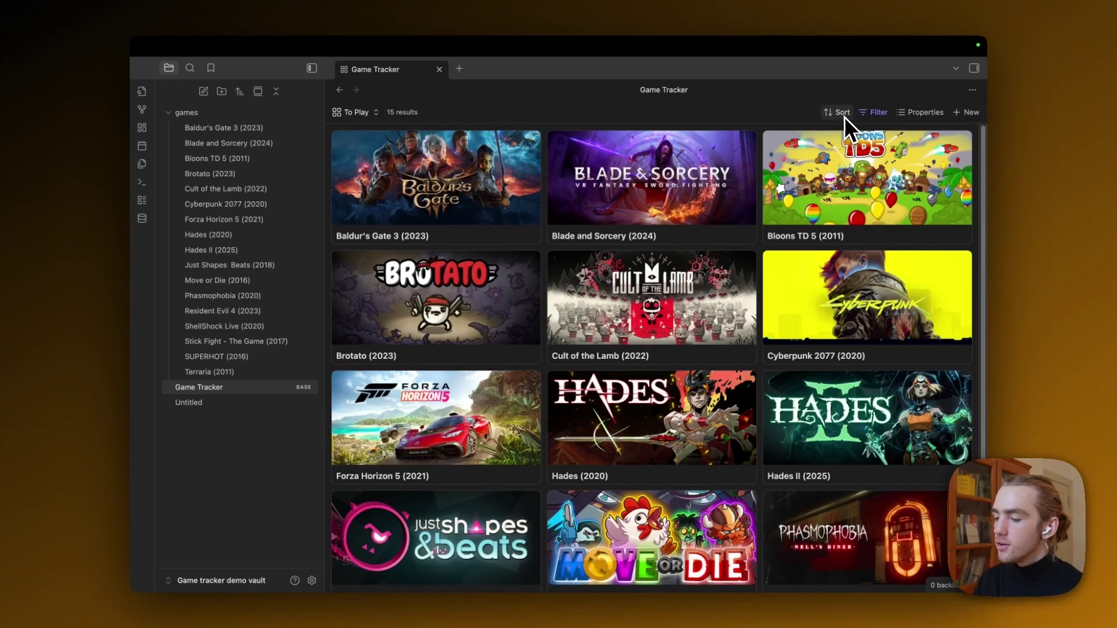
pyautogui.click(843, 114)
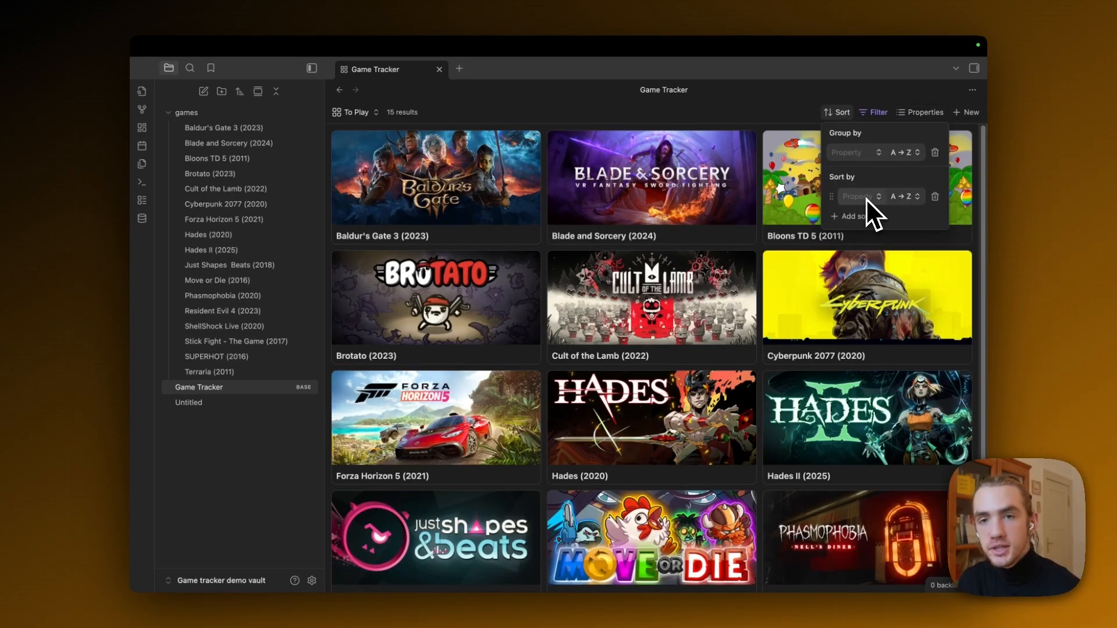
# Step: Group the To Play gallery by the publishers property
pyautogui.click(860, 155)
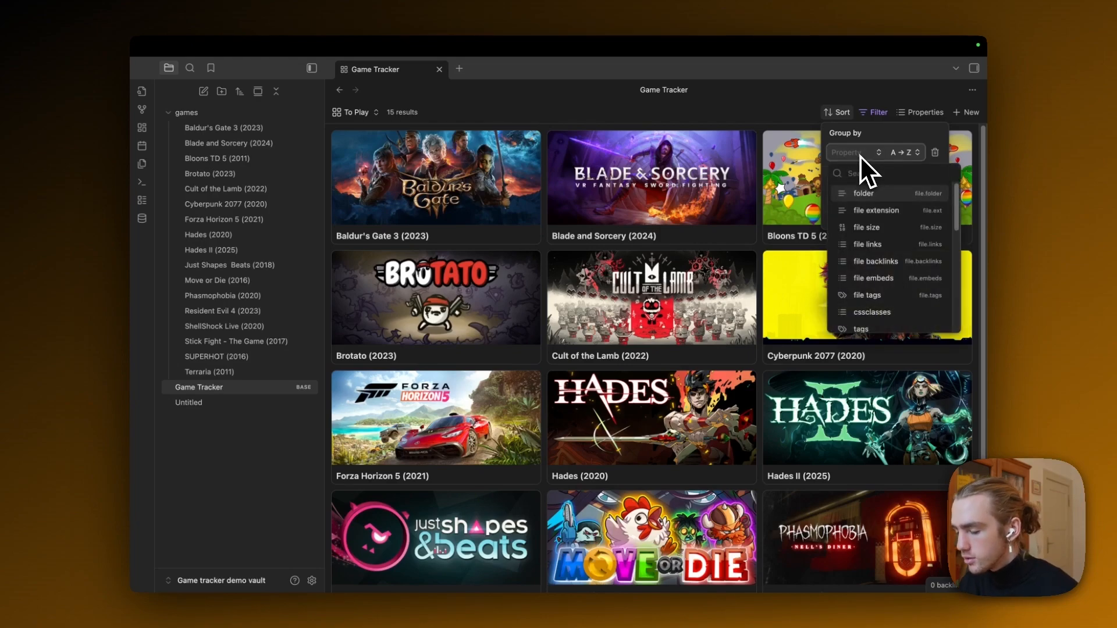
pyautogui.write('pu')
pyautogui.press('BackSpace')
pyautogui.press('Return')
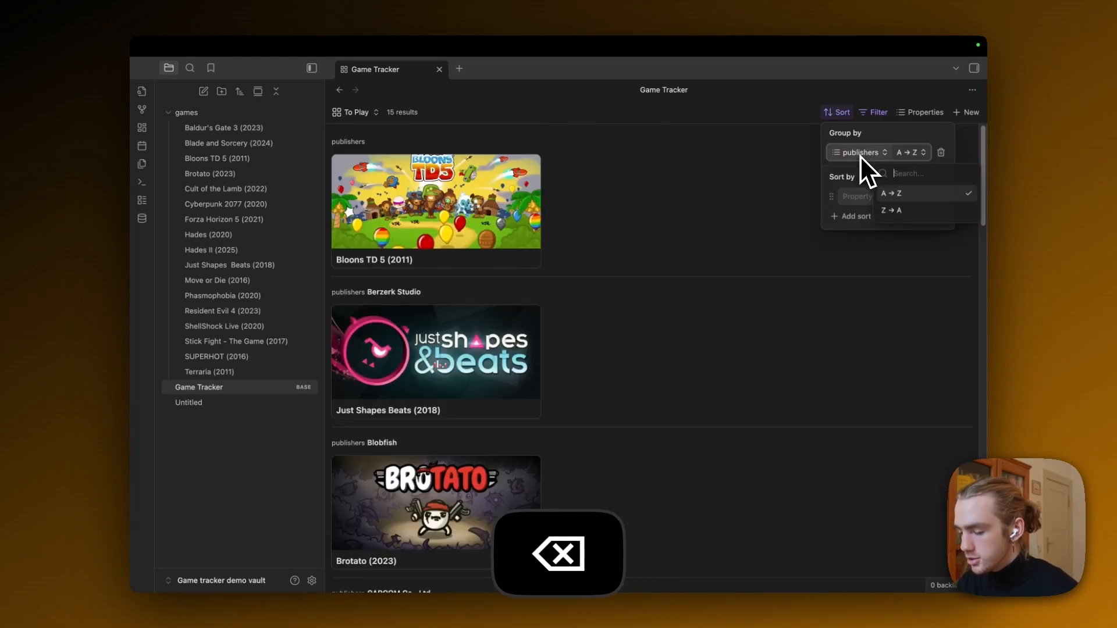
pyautogui.click(596, 363)
pyautogui.scroll(-5, 596, 363)
pyautogui.scroll(-5, 604, 357)
pyautogui.scroll(-5, 629, 357)
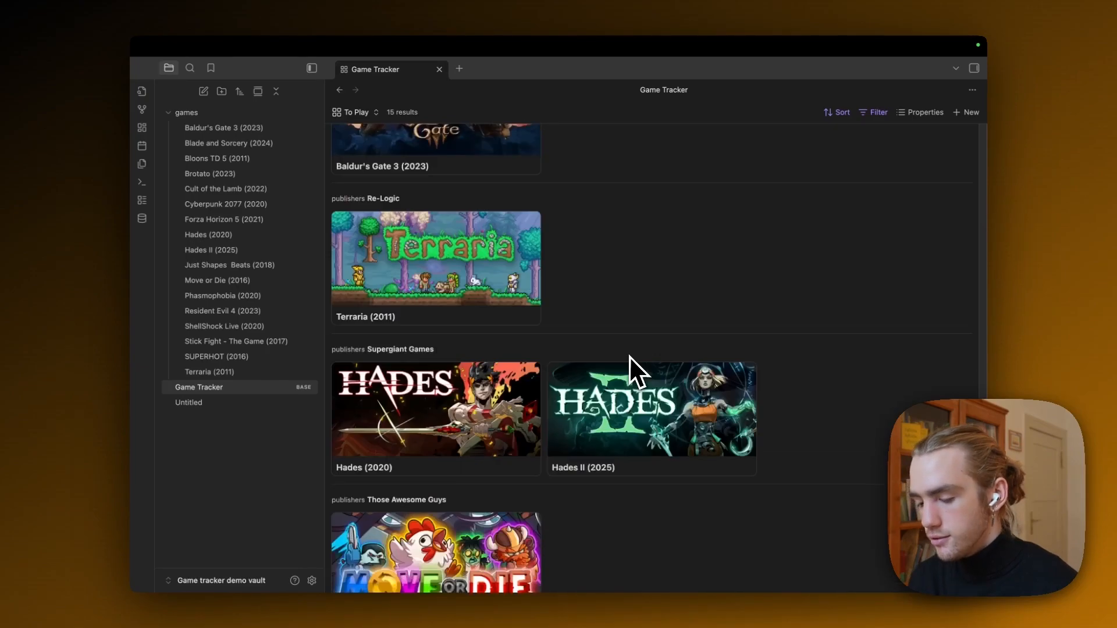
pyautogui.scroll(-2, 629, 357)
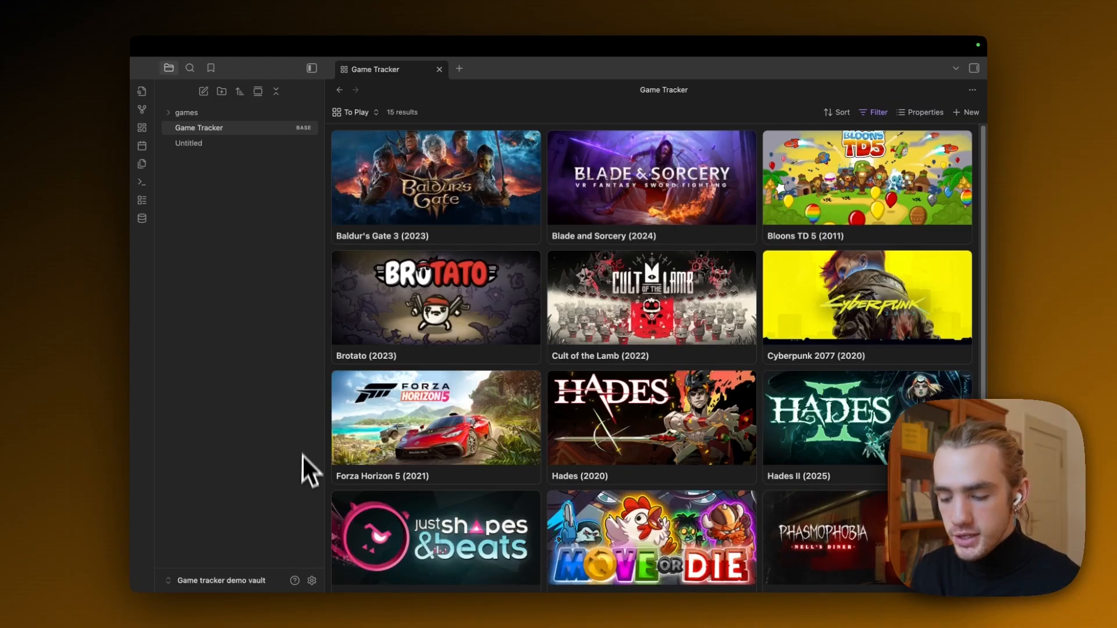
# Step: Open the Media DB plugin settings for entering an OMDb API key
pyautogui.click(312, 581)
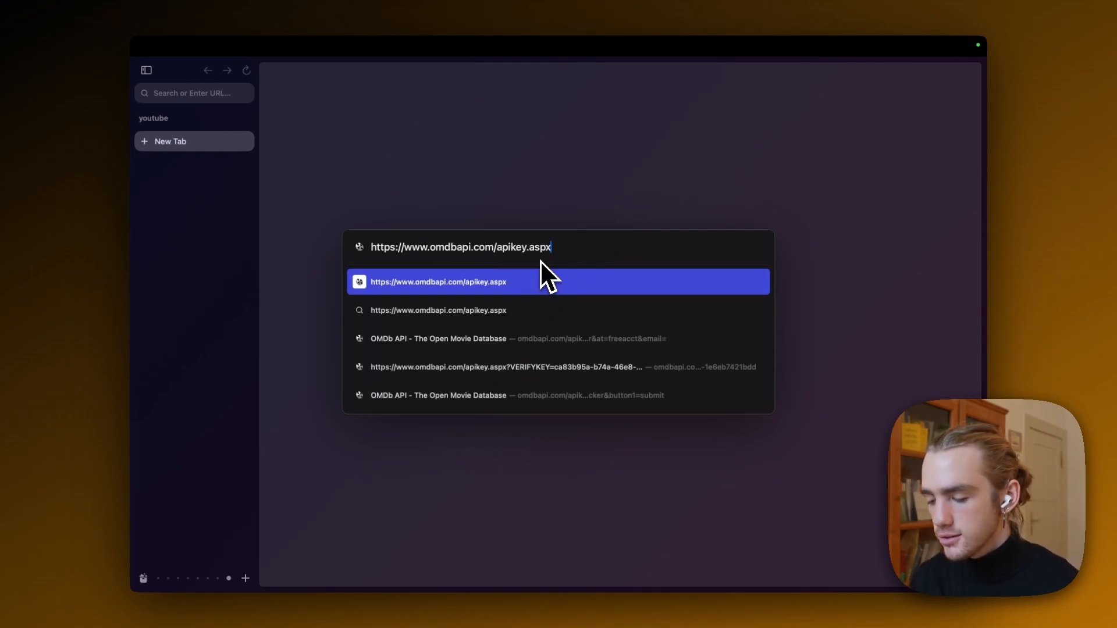
# Step: Load the OMDb API key page and choose the free account type
pyautogui.press('Return')
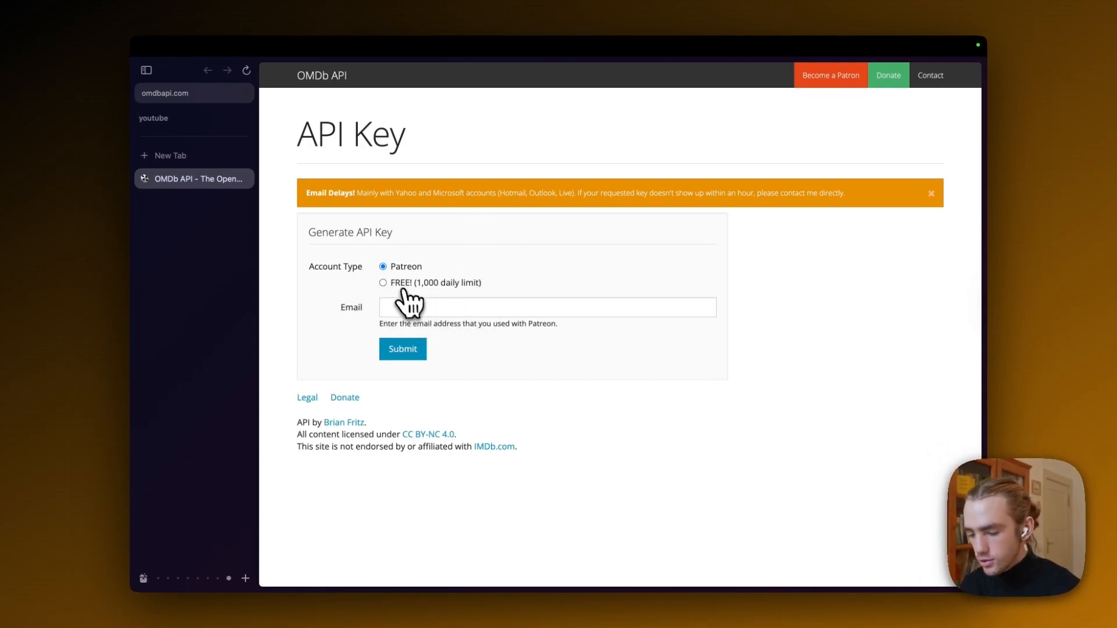
pyautogui.click(401, 284)
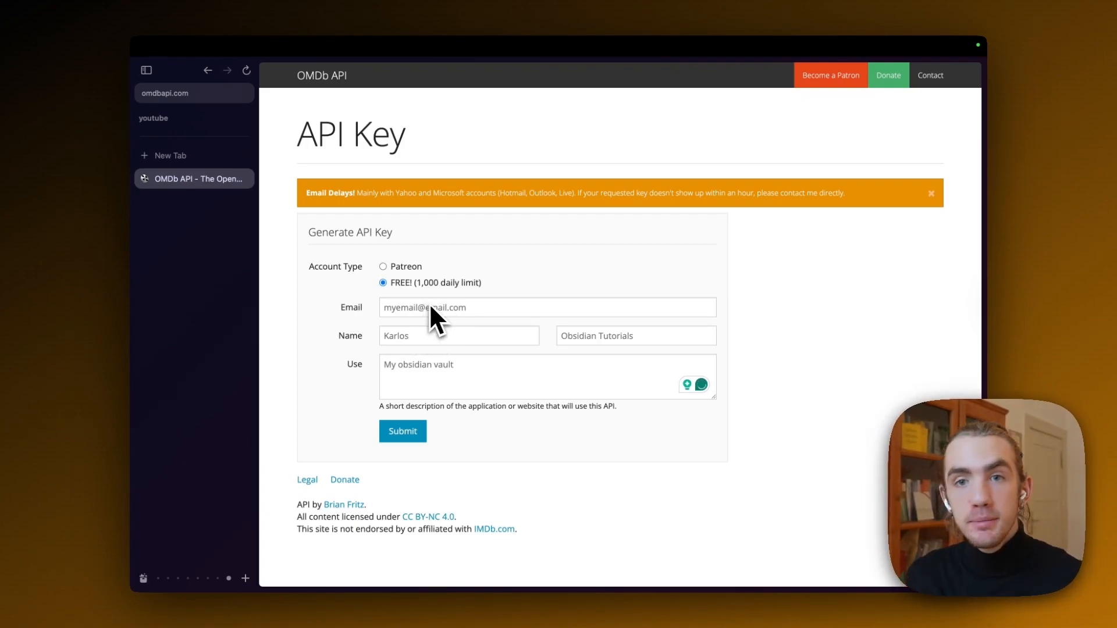
pyautogui.moveTo(419, 308); pyautogui.dragTo(515, 340)
pyautogui.click(489, 336)
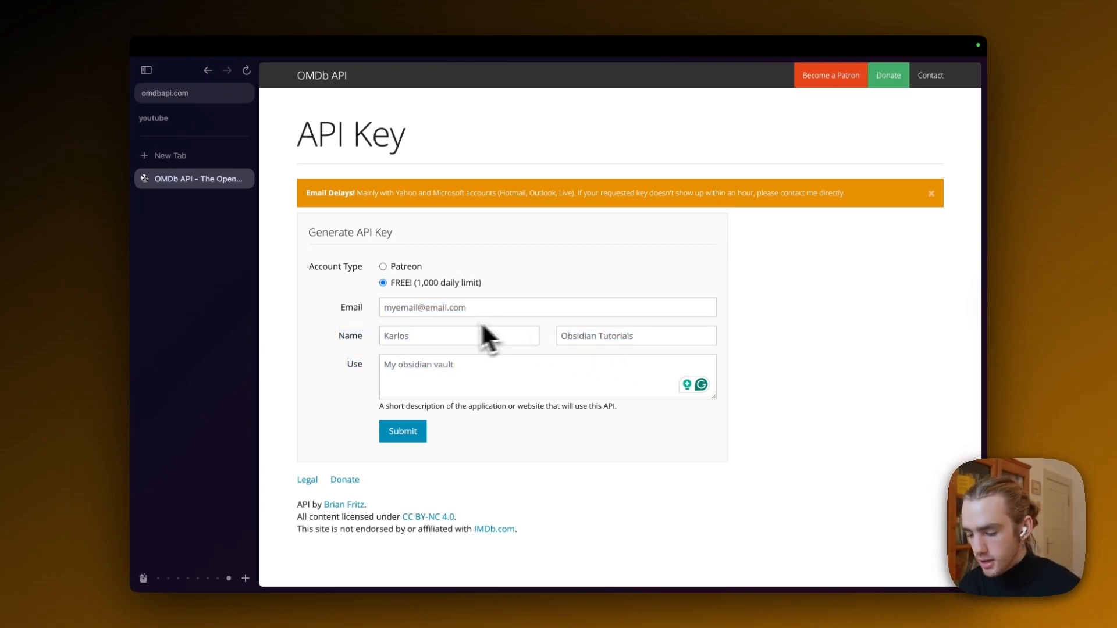
# Step: Fill in the name and use fields and submit the free key request
pyautogui.click(410, 336)
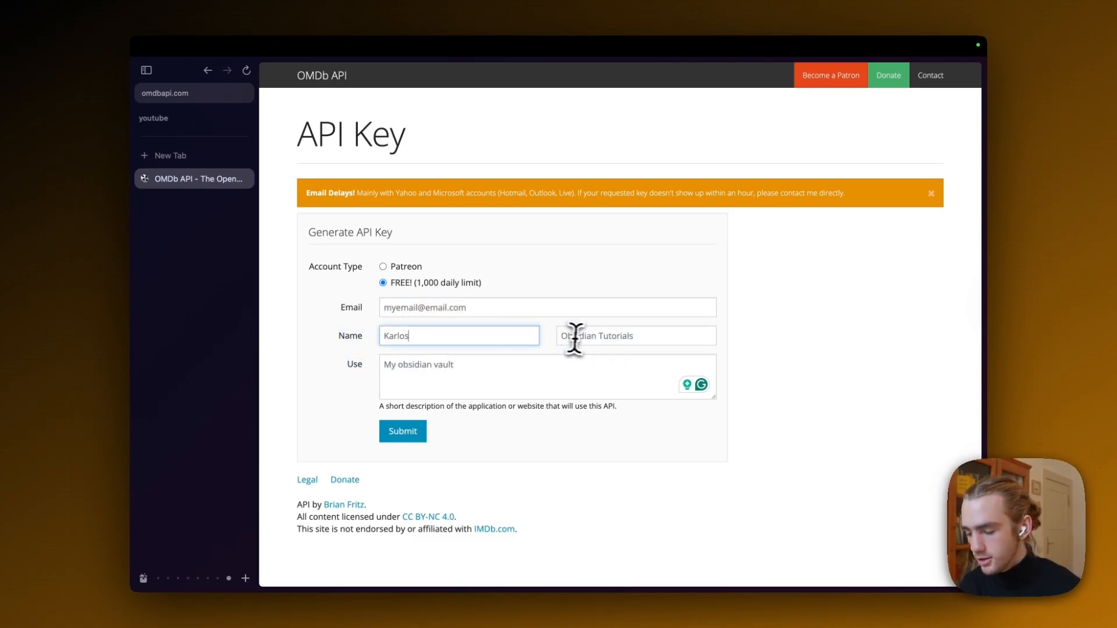
pyautogui.click(576, 336)
pyautogui.click(463, 367)
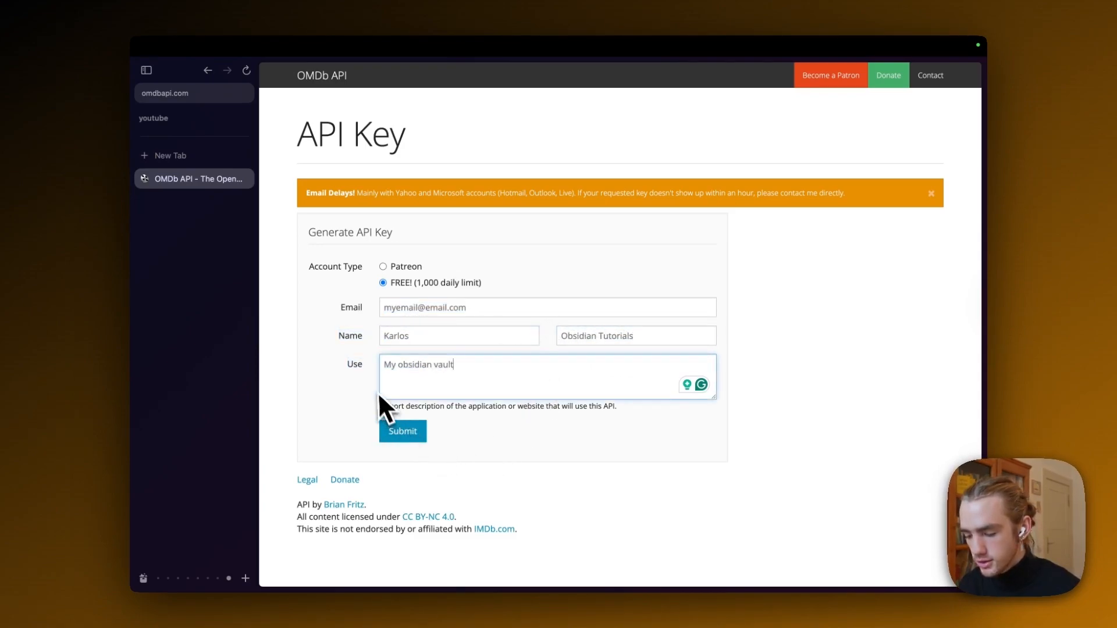
pyautogui.click(402, 432)
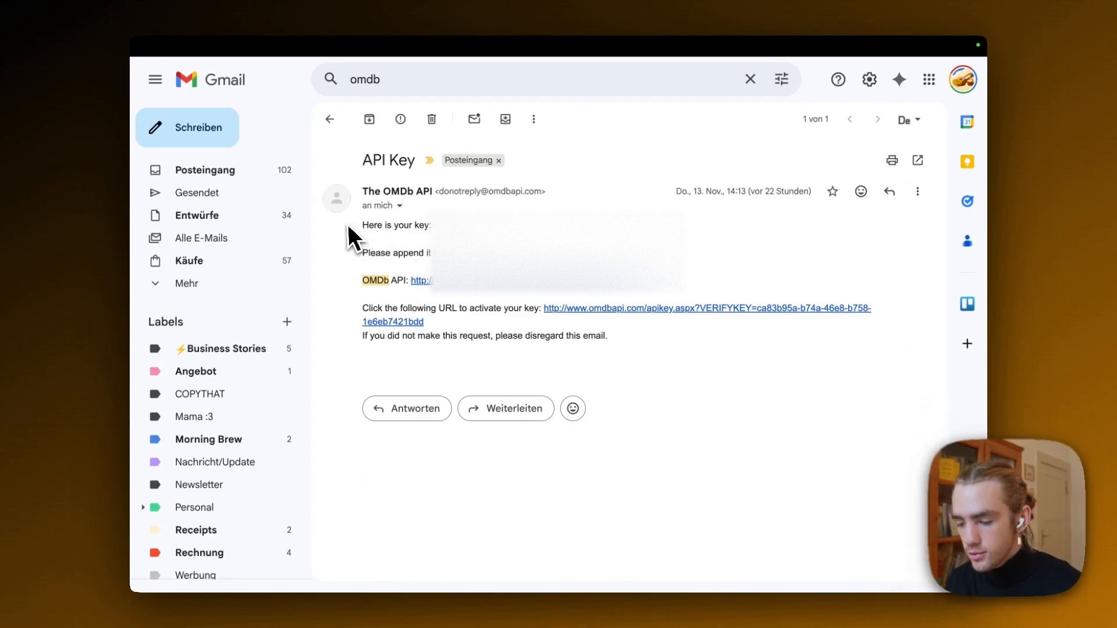
# Step: Select and copy the API key from the OMDb email in Gmail
pyautogui.moveTo(348, 224); pyautogui.dragTo(488, 225)
pyautogui.click(488, 254)
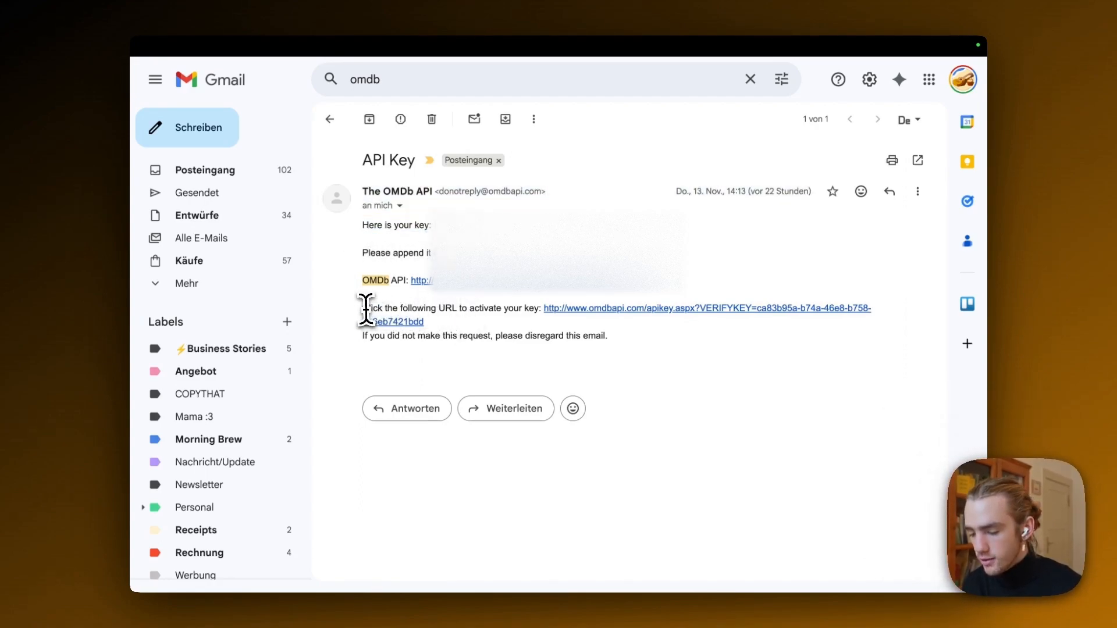
pyautogui.moveTo(362, 308); pyautogui.dragTo(720, 352)
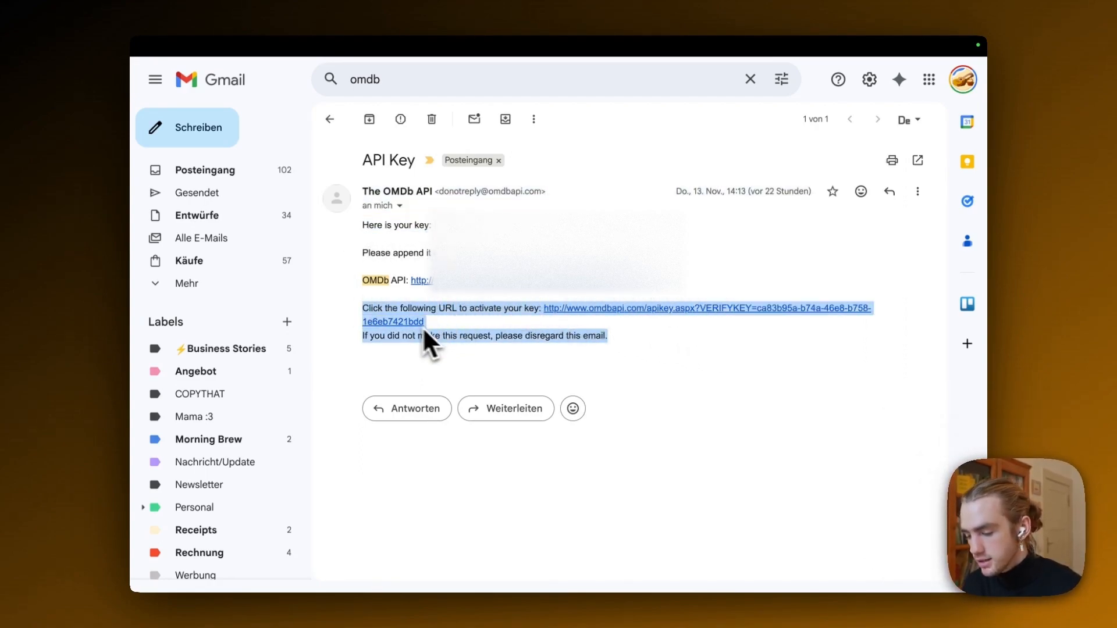
pyautogui.click(454, 261)
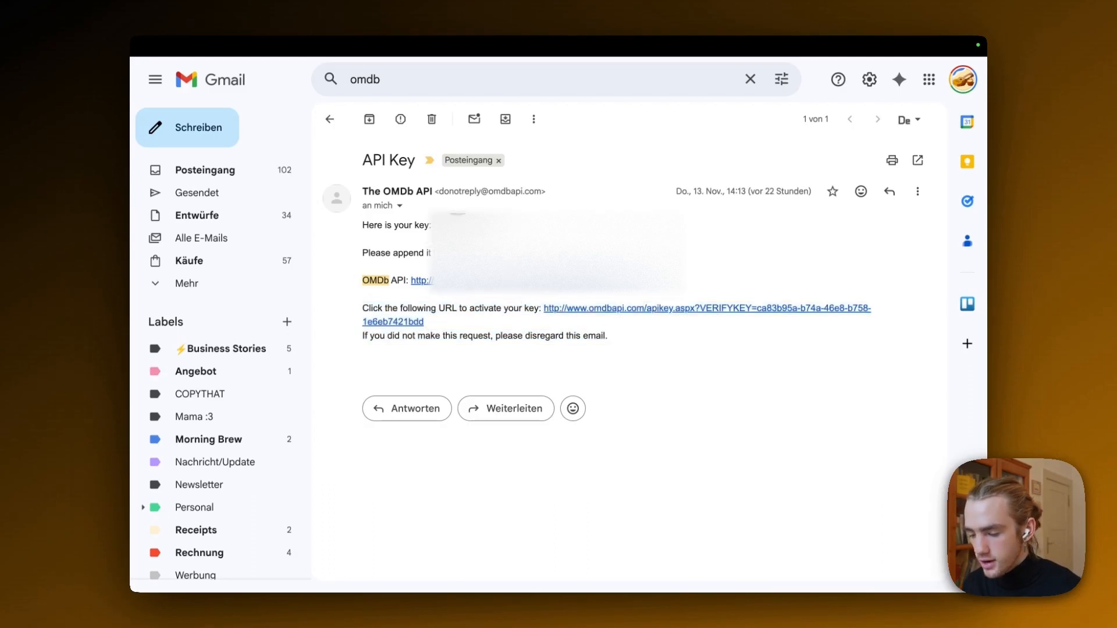
pyautogui.press('super+c')
# Step: Paste the copied key into Obsidian's OMDb API key setting
pyautogui.press('super+Tab')
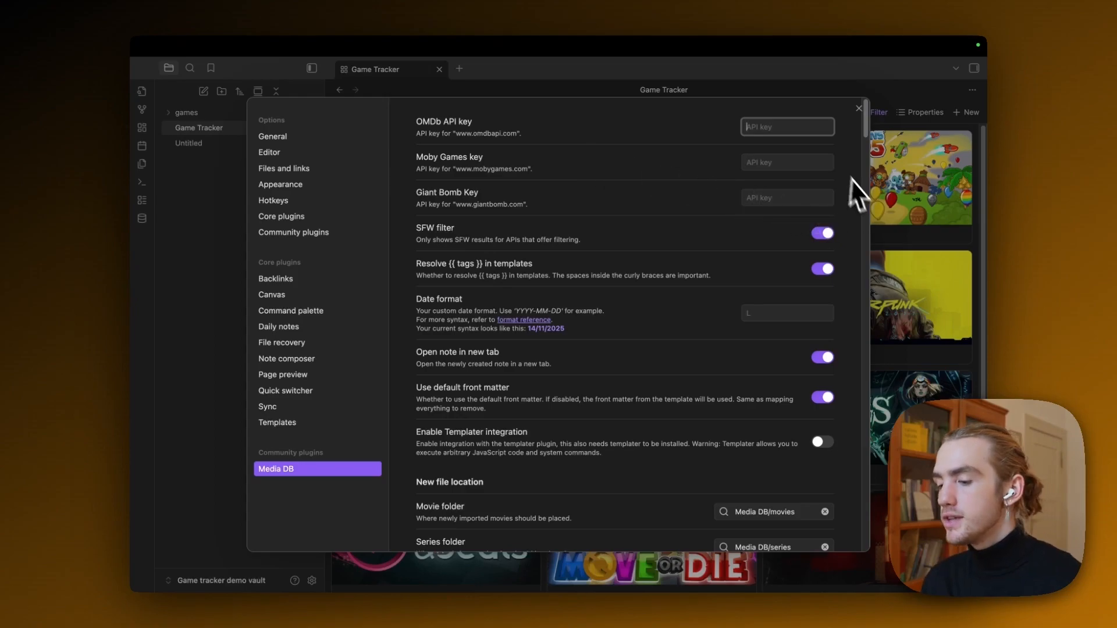
pyautogui.press('super+v')
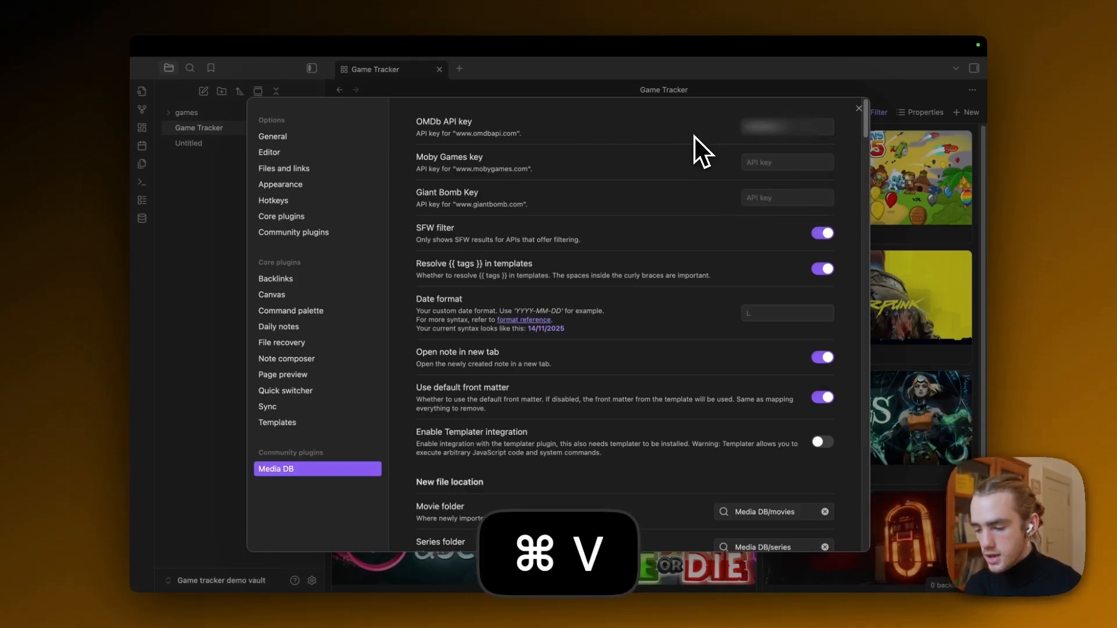
pyautogui.press('super+Tab')
pyautogui.moveTo(362, 308); pyautogui.dragTo(484, 323)
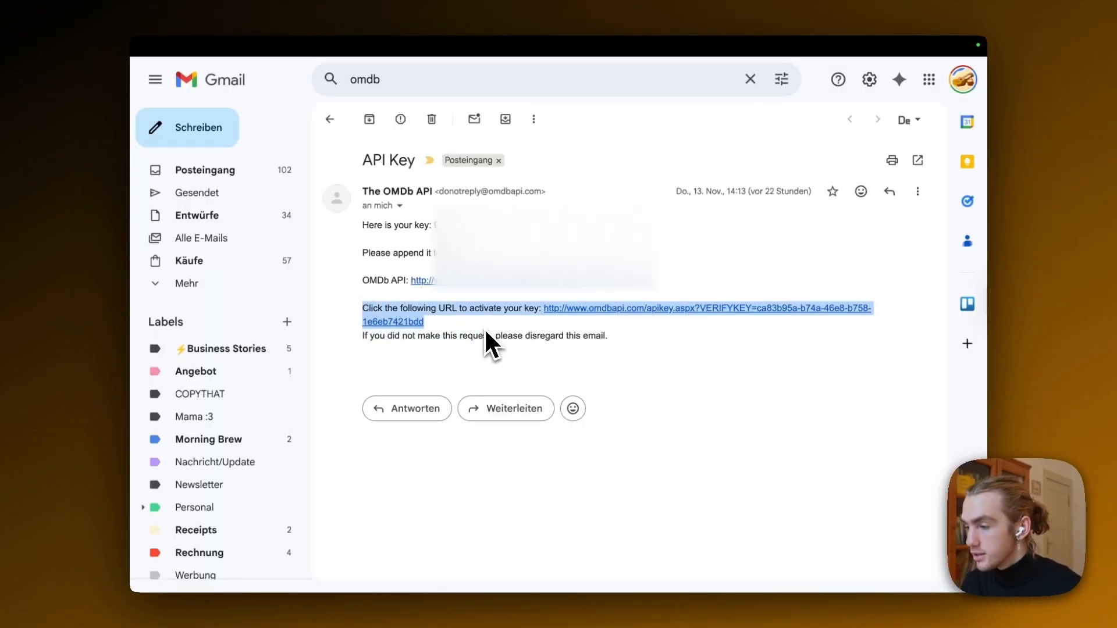
pyautogui.click(489, 345)
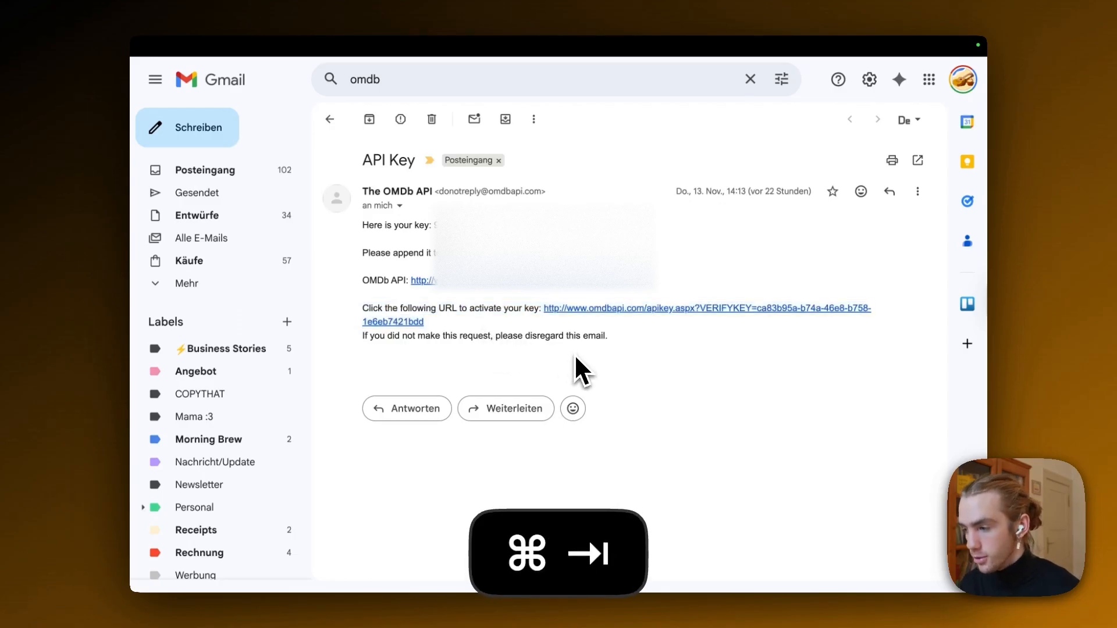
pyautogui.press('super+Tab')
# Step: Run the Media DB 'Create Media DB entry (Game)' command from the palette
pyautogui.click(860, 111)
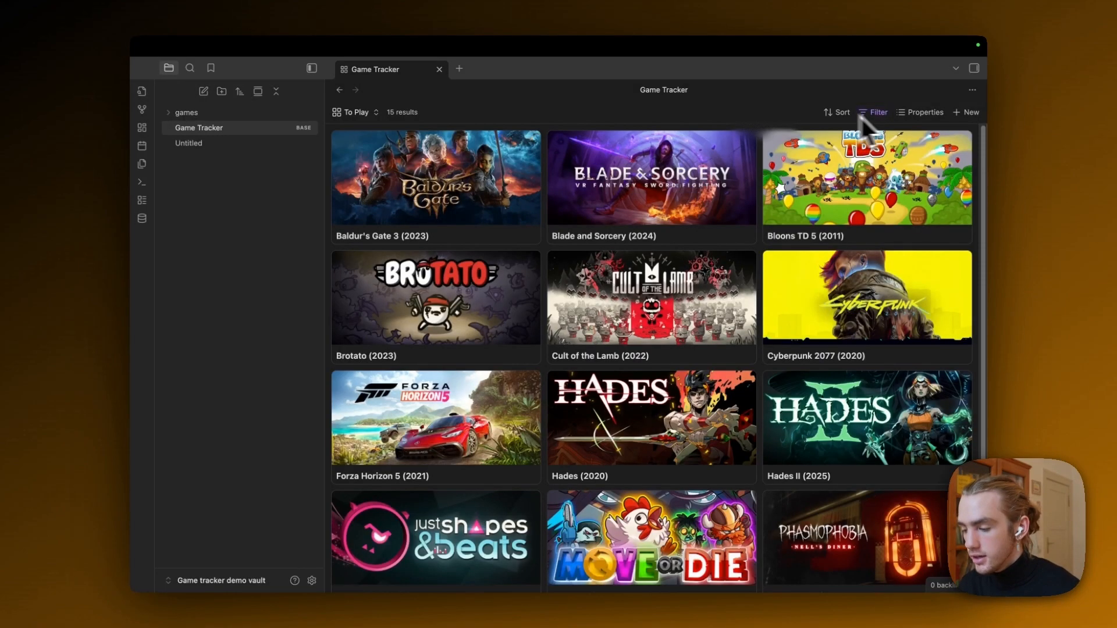
pyautogui.press('super+p')
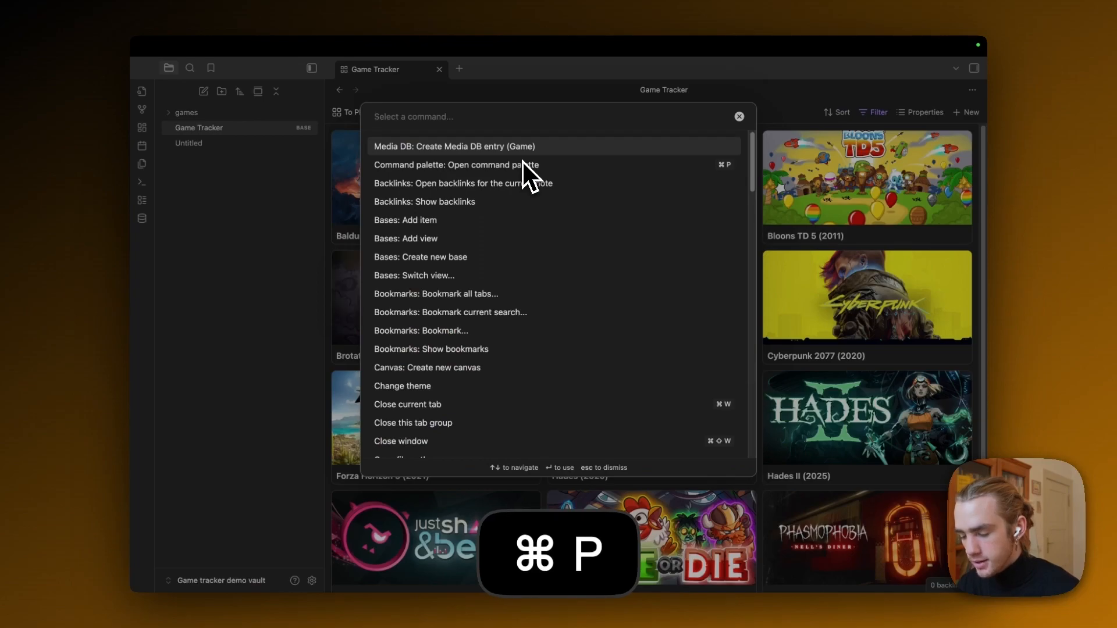
pyautogui.write('game')
pyautogui.press('Return')
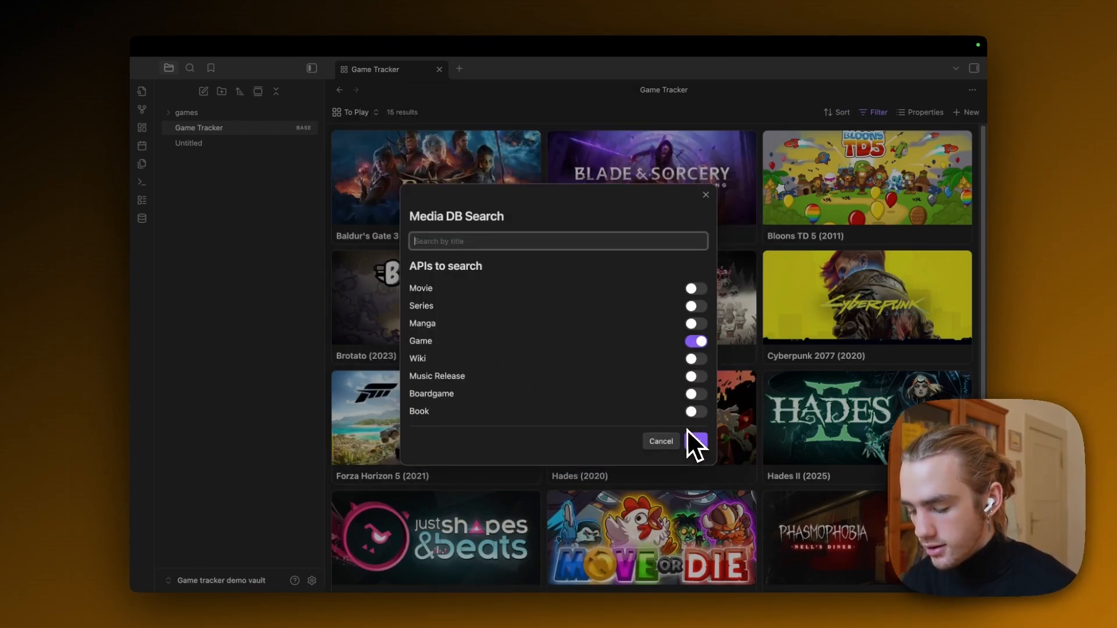
pyautogui.write('minecraft')
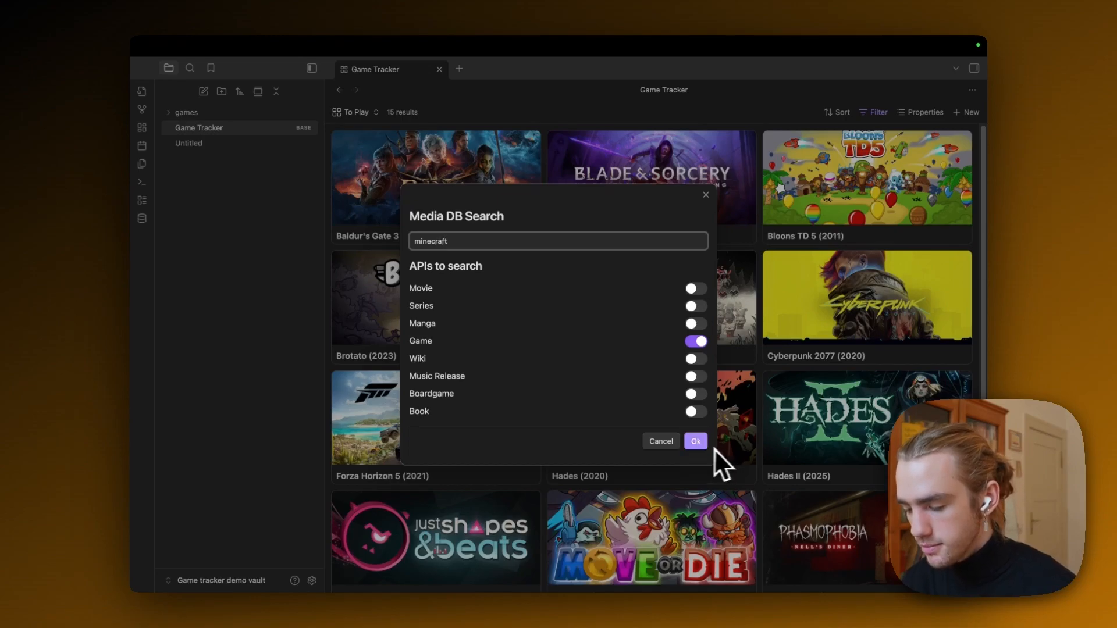
# Step: Search minecraft, pick Minecraft (2009), and create its imported note
pyautogui.click(703, 442)
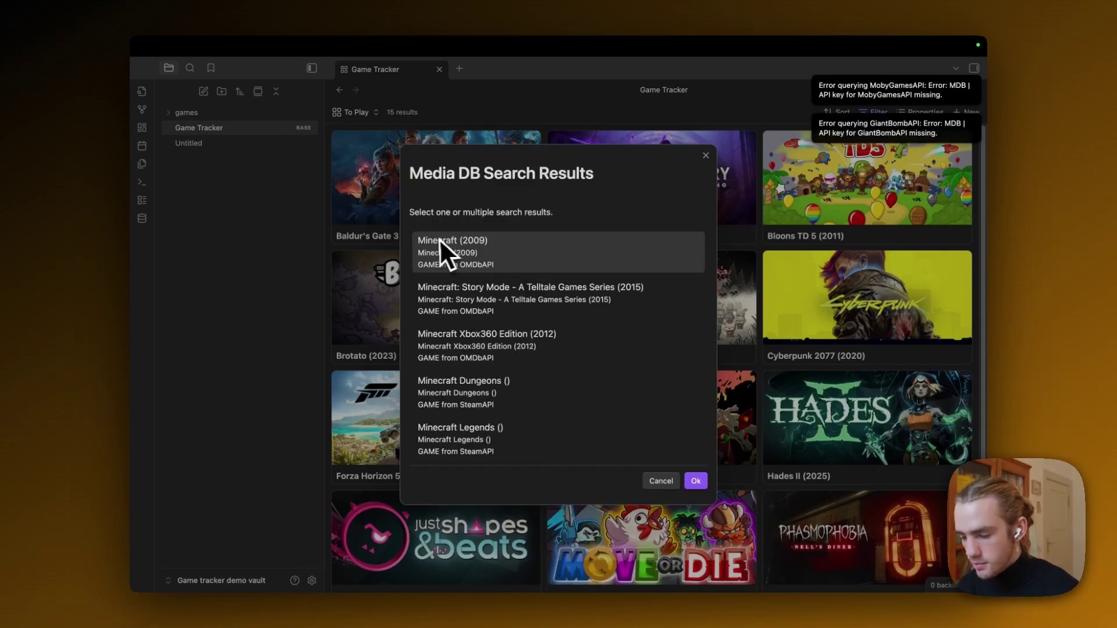
pyautogui.click(484, 266)
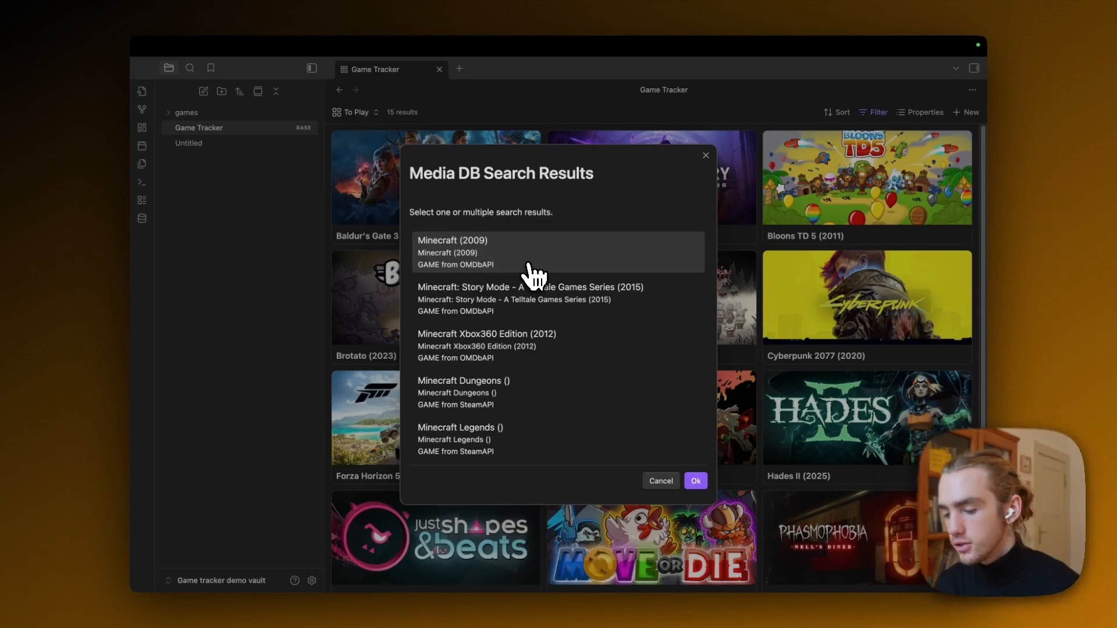
pyautogui.click(694, 481)
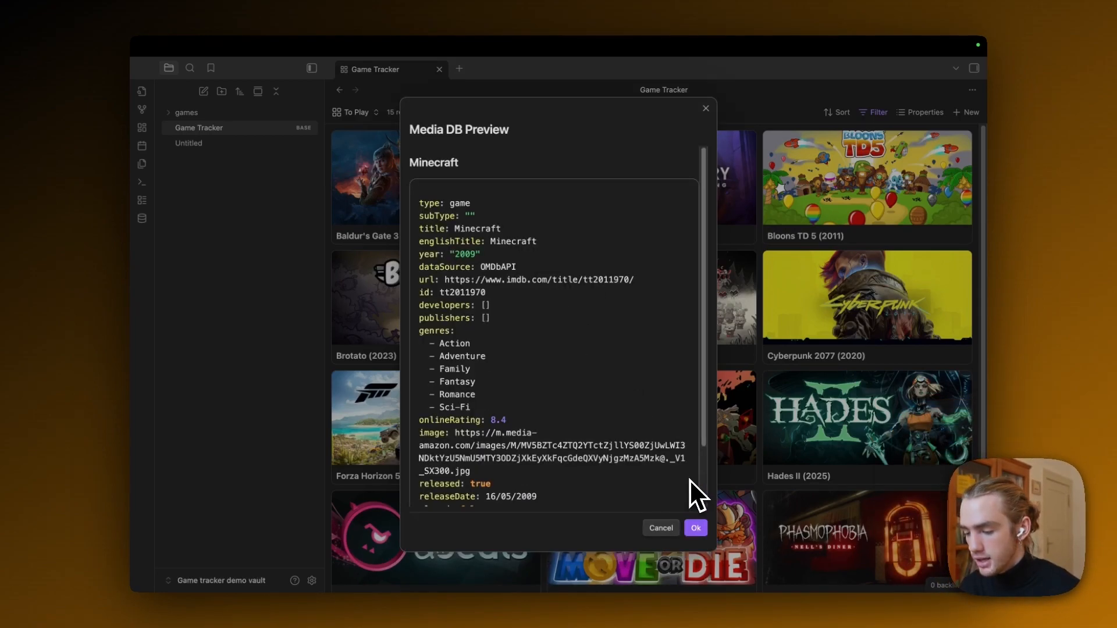
pyautogui.click(694, 497)
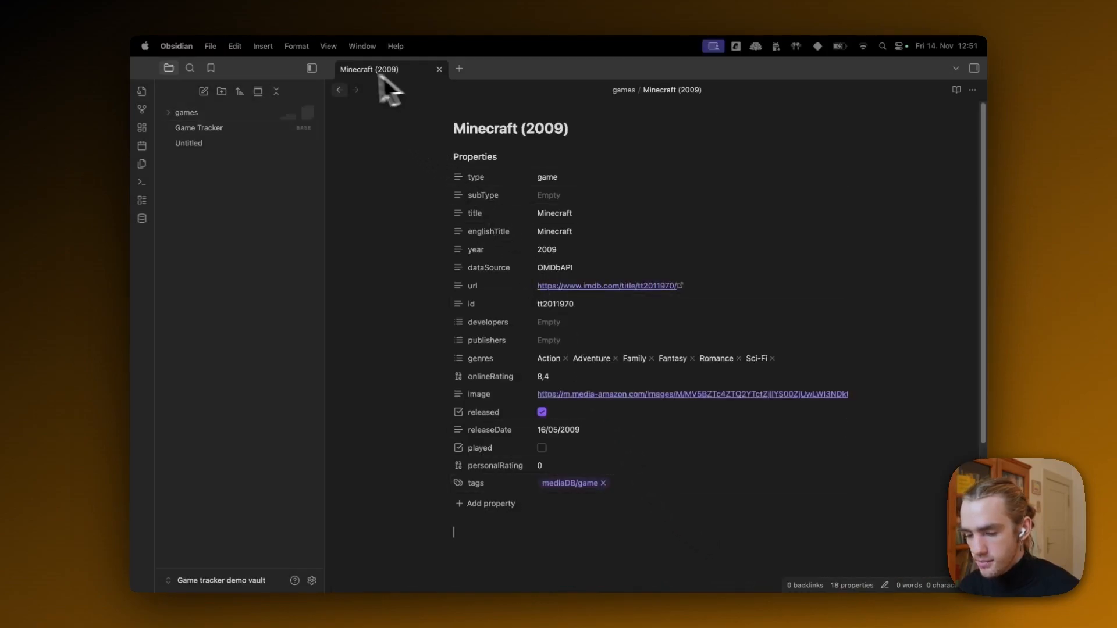
# Step: Expand the games folder to show the new Minecraft (2009) note
pyautogui.click(186, 113)
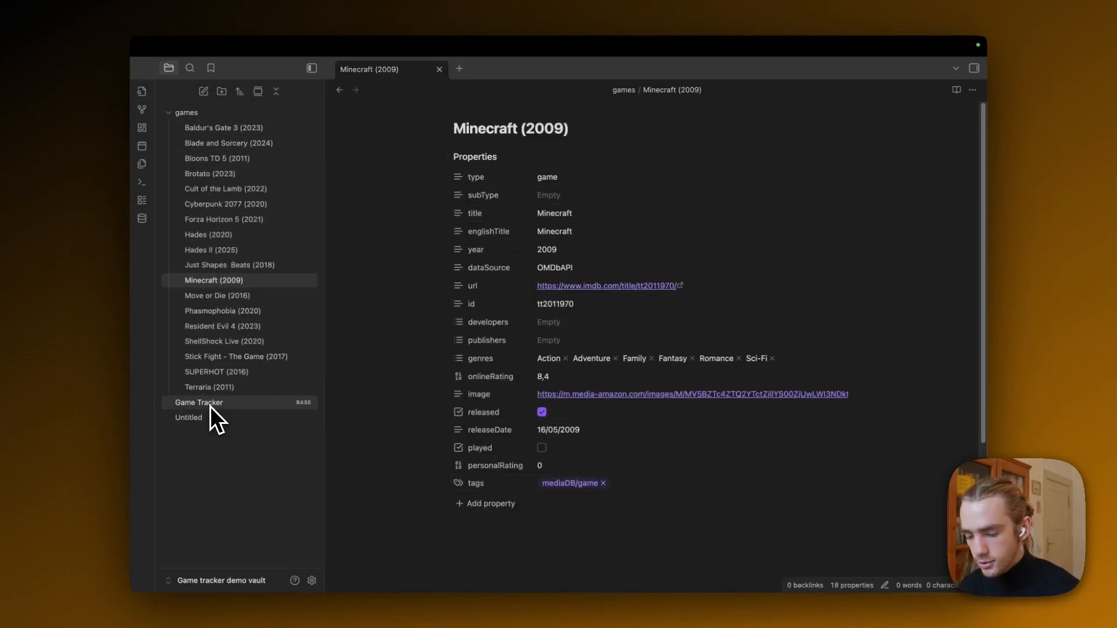